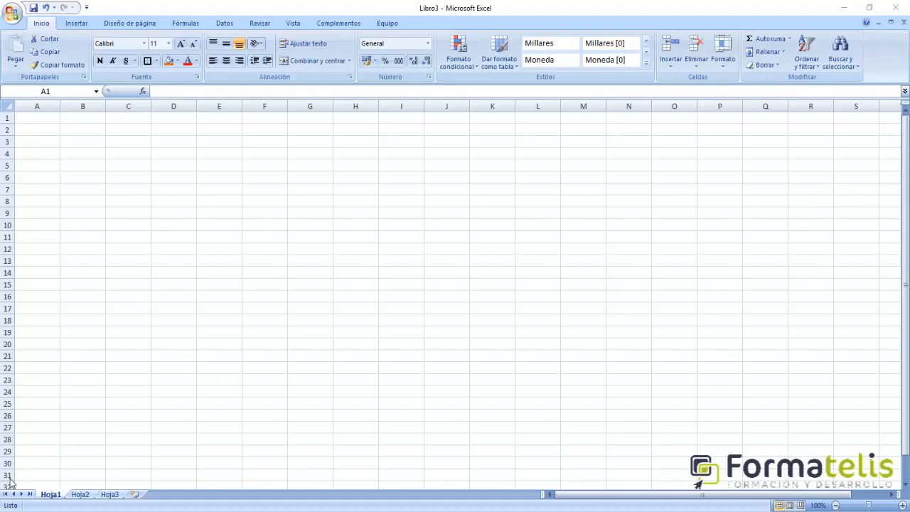
# - Rename the sheet Hoja1 as Enero
pyautogui.click(80, 494)
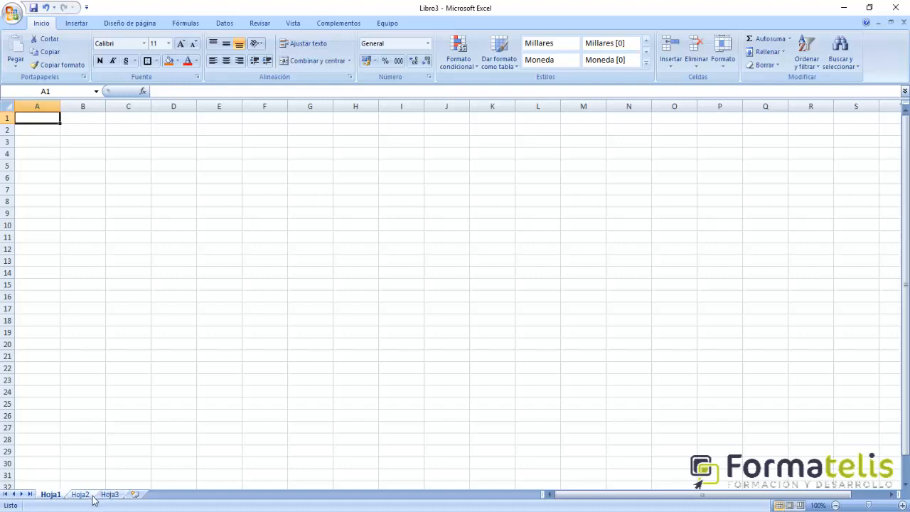
pyautogui.click(112, 494)
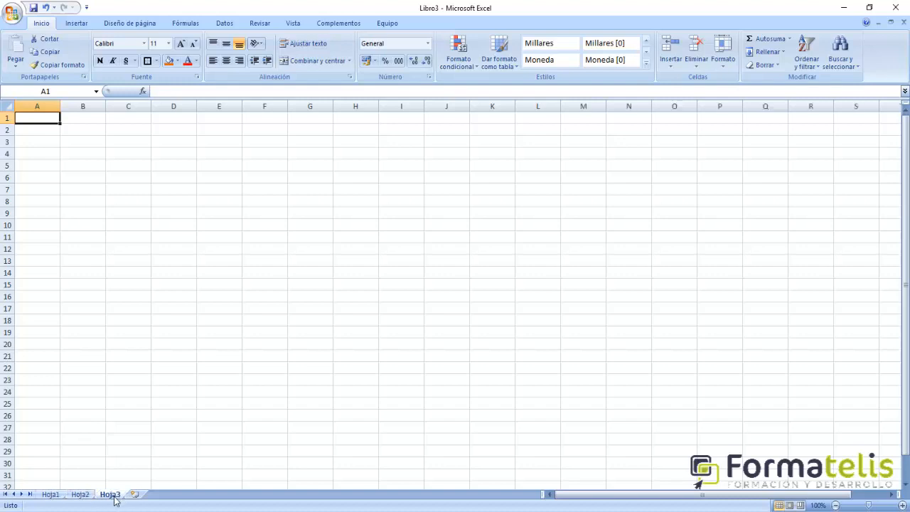
pyautogui.click(51, 496)
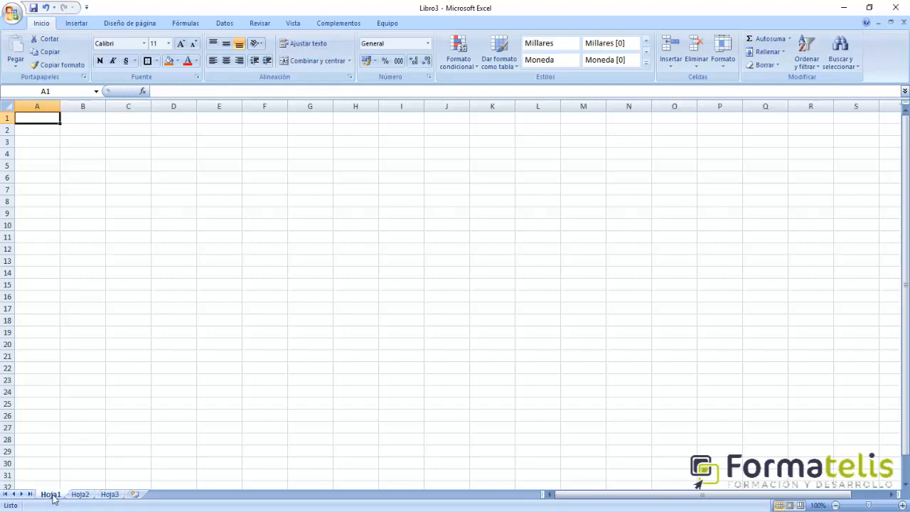
pyautogui.doubleClick(51, 494)
pyautogui.write('E')
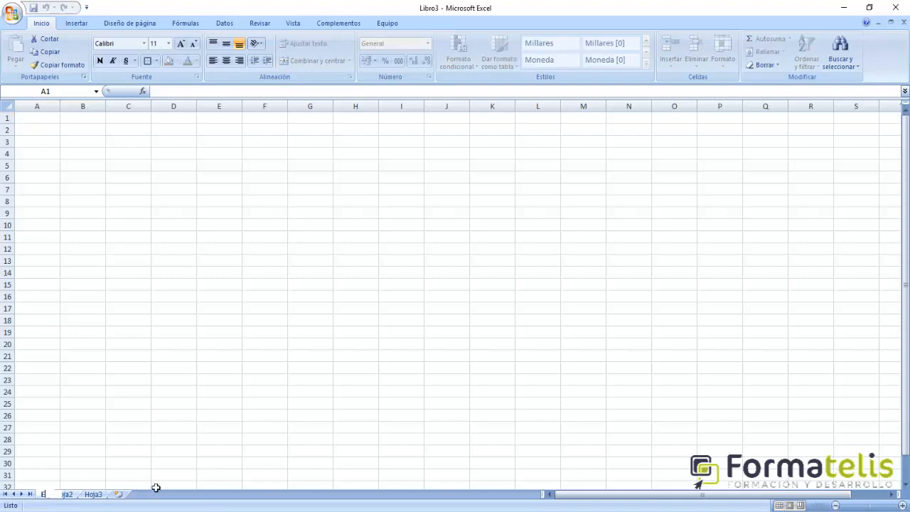
pyautogui.write('nero')
pyautogui.press('Return')
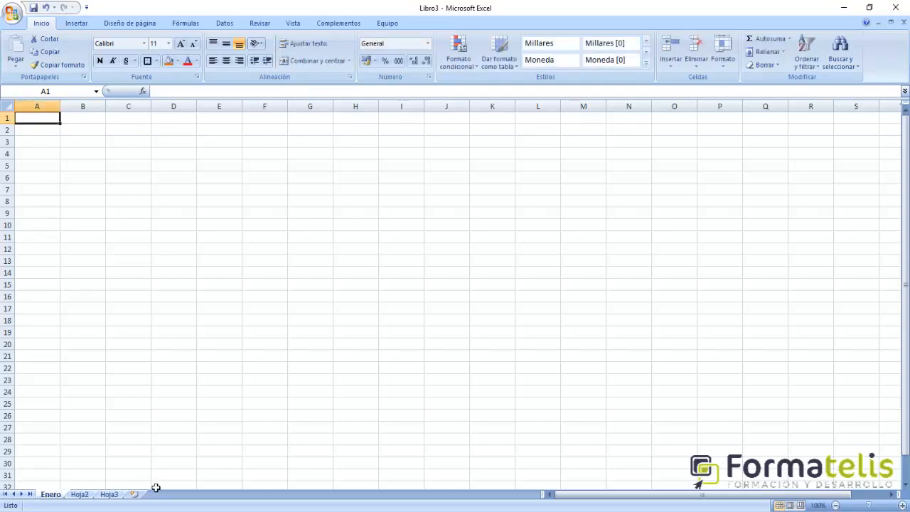
# - Rename the sheet Hoja2 as Febrero
pyautogui.click(83, 495)
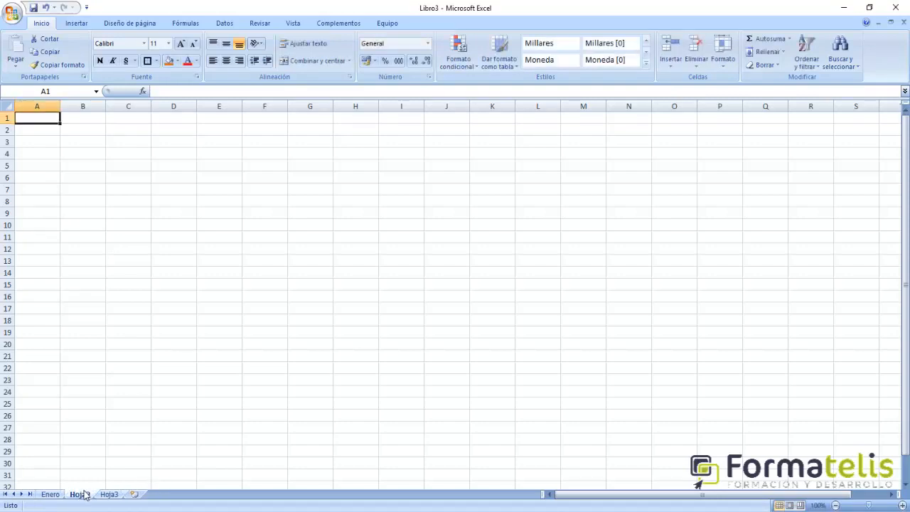
pyautogui.doubleClick(84, 495)
pyautogui.write('Febr')
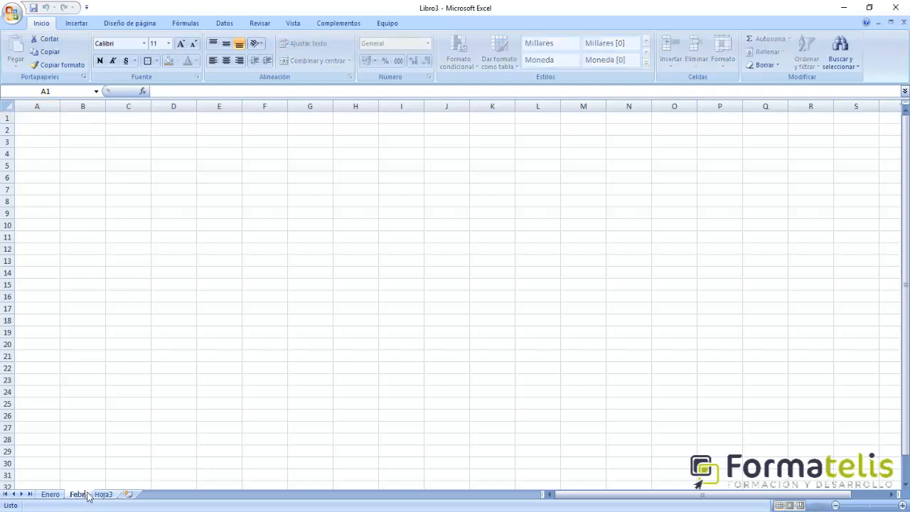
pyautogui.write('ero')
pyautogui.press('Return')
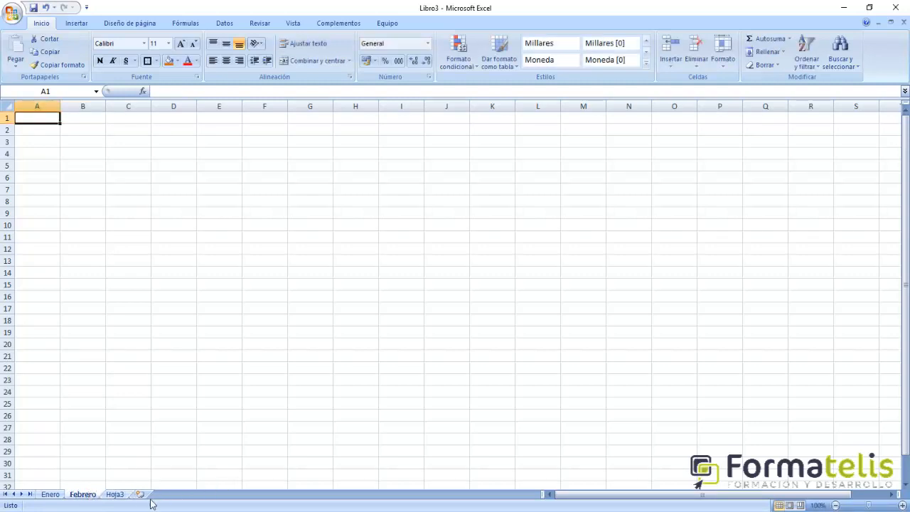
# - Rename the sheet Hoja3 as Marzo
pyautogui.click(115, 494)
pyautogui.doubleClick(115, 494)
pyautogui.write('Marzo')
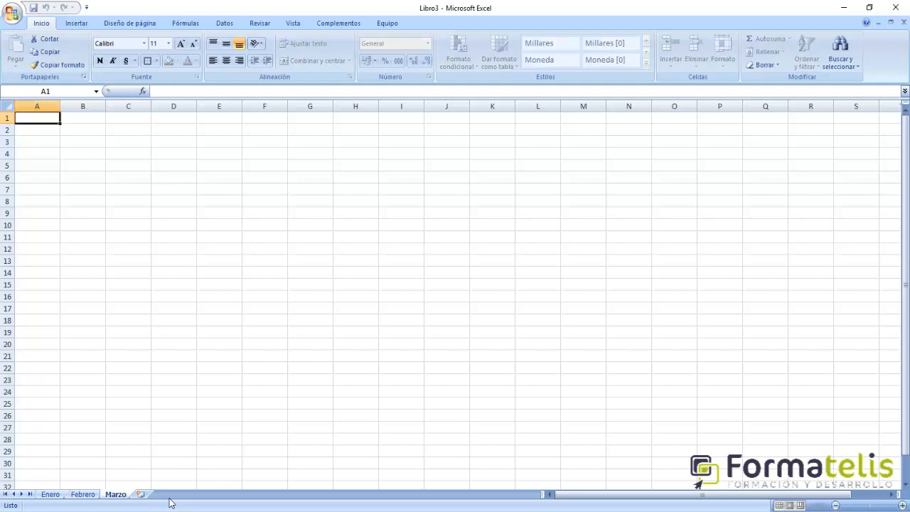
pyautogui.press('Return')
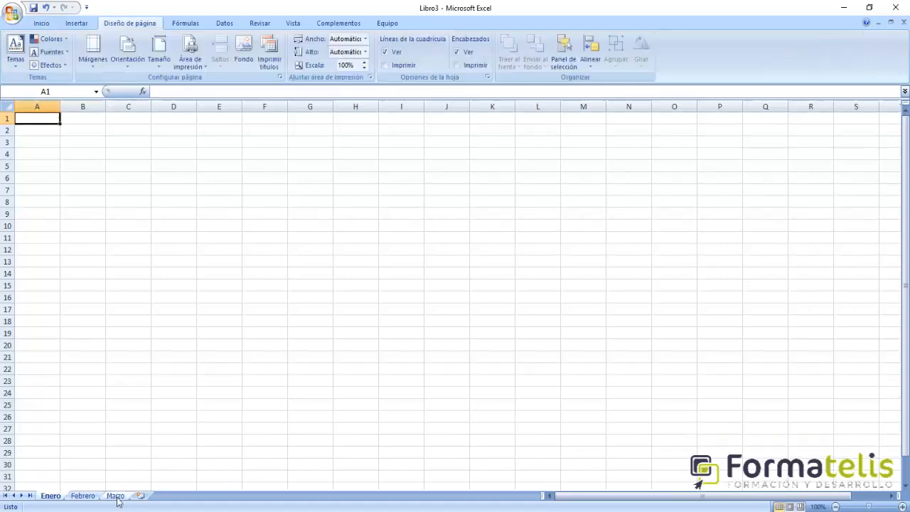
# - Insert a new sheet after Marzo and name it Abril
pyautogui.click(117, 496)
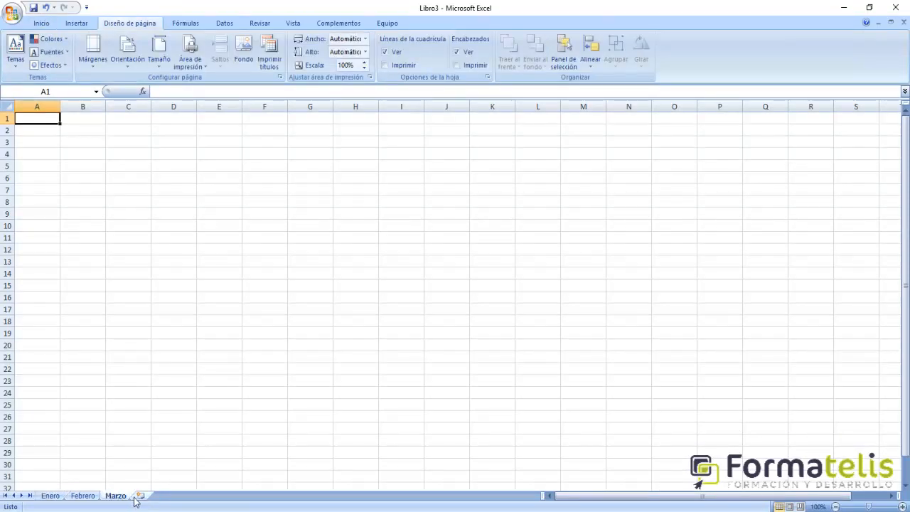
pyautogui.click(139, 496)
pyautogui.doubleClick(152, 498)
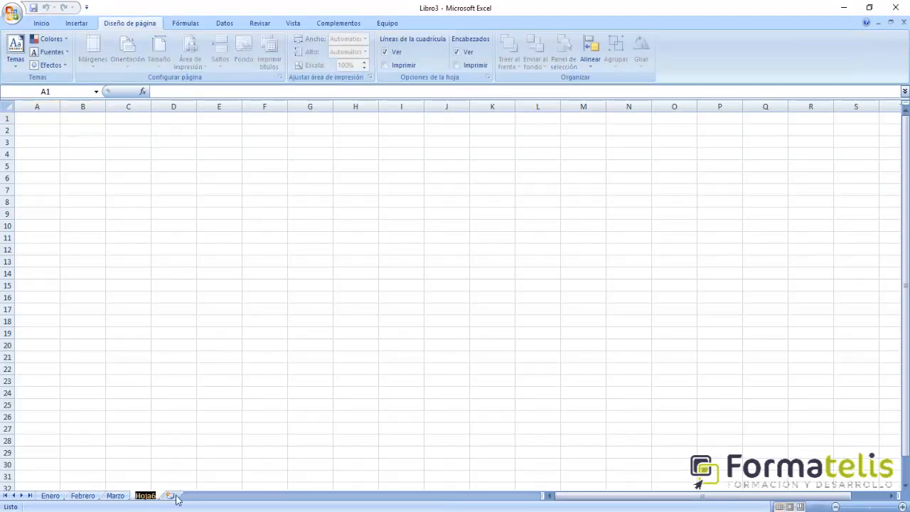
pyautogui.write('Abril')
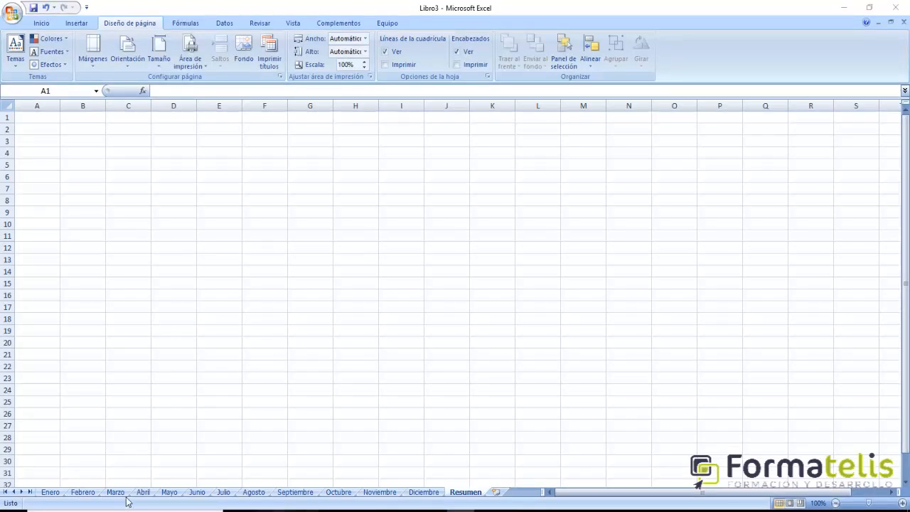
pyautogui.click(142, 492)
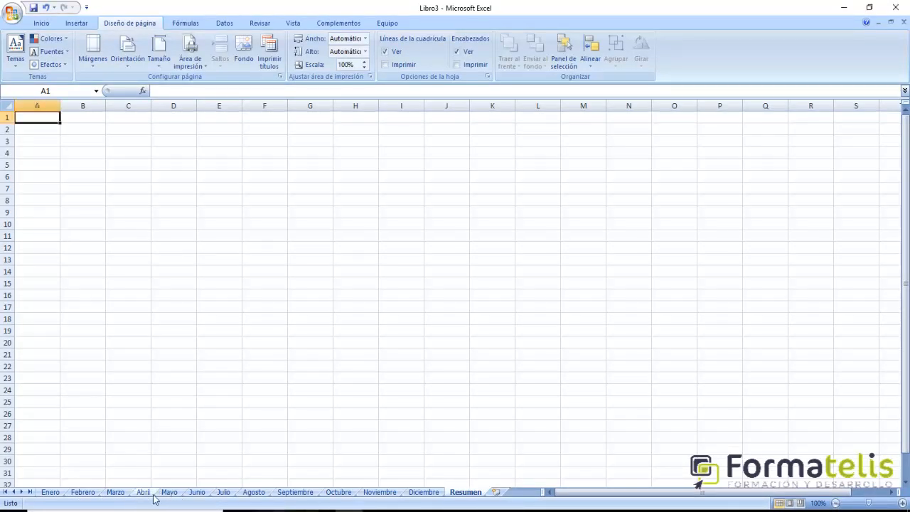
pyautogui.click(152, 493)
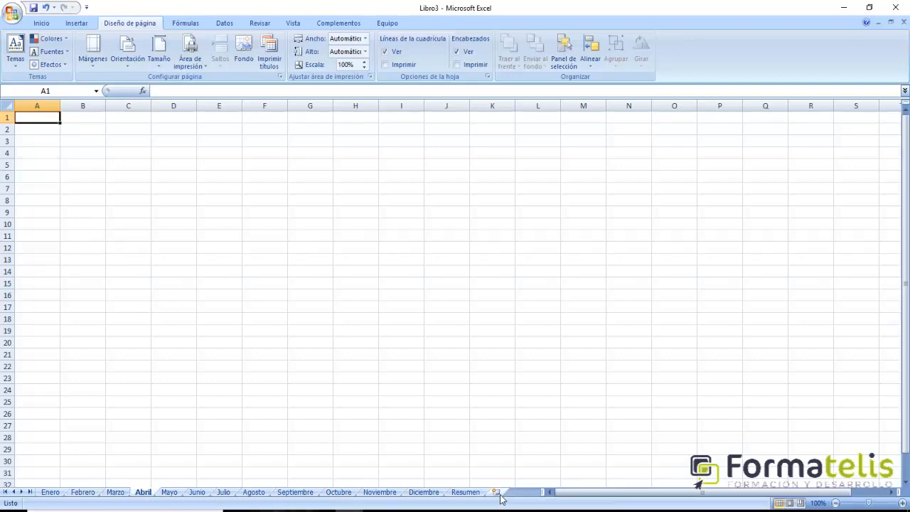
pyautogui.click(177, 493)
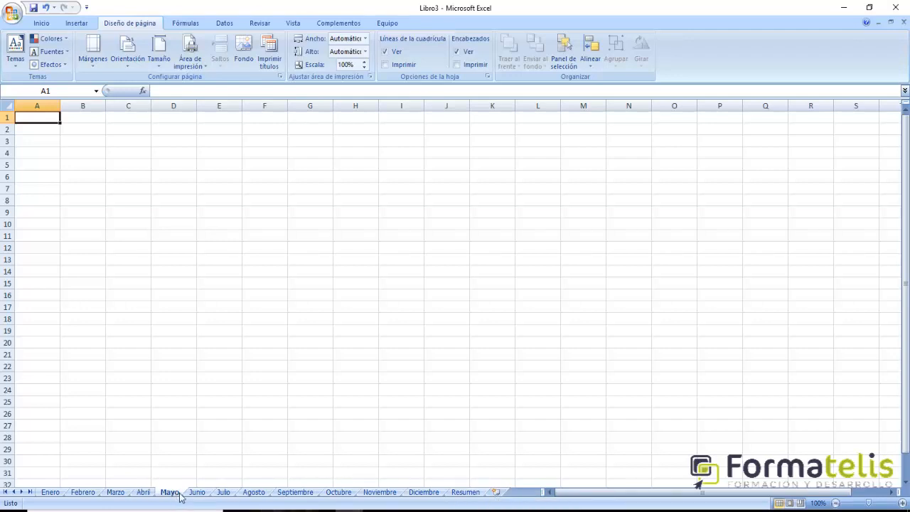
pyautogui.click(471, 492)
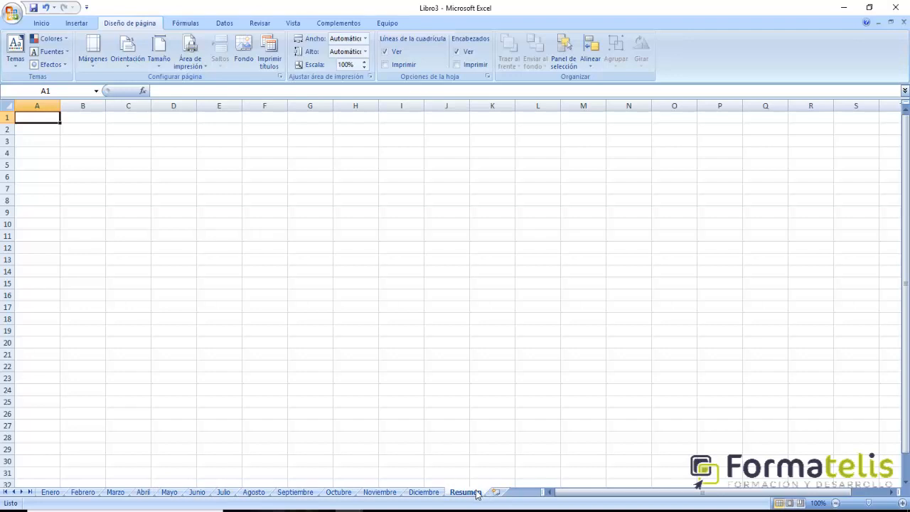
# - Group the sheets starting from Enero and enter the title Enero in cell B2
pyautogui.click(48, 493)
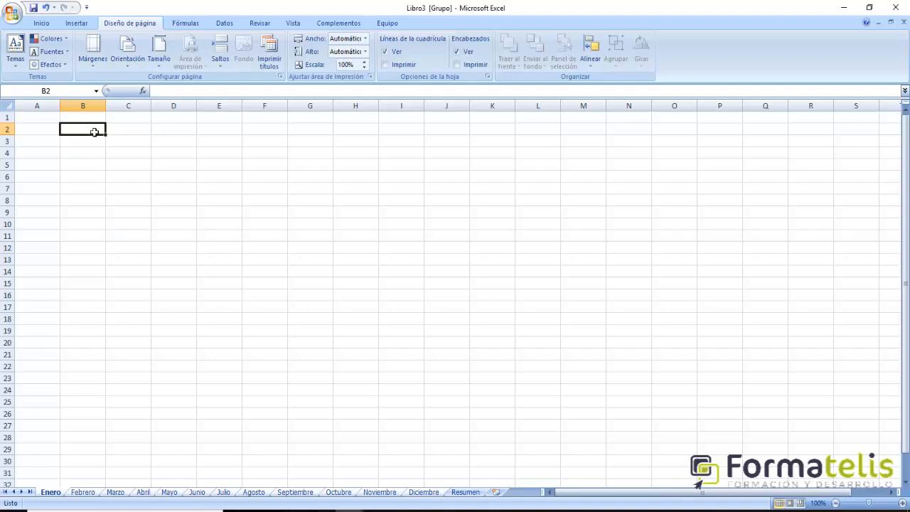
pyautogui.write('Enero')
pyautogui.press('Return')
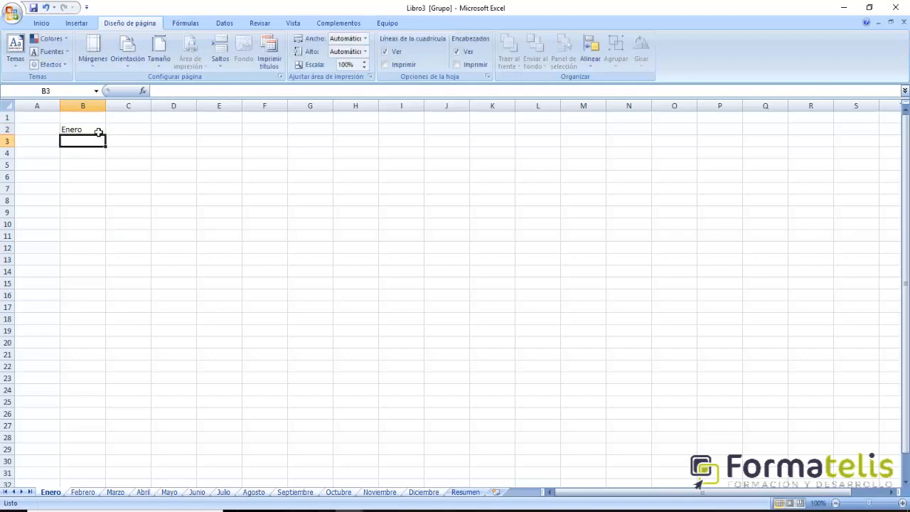
# - Merge and centre cells B2:C3 and align the Enero title vertically in the middle
pyautogui.moveTo(101, 128); pyautogui.dragTo(136, 149)
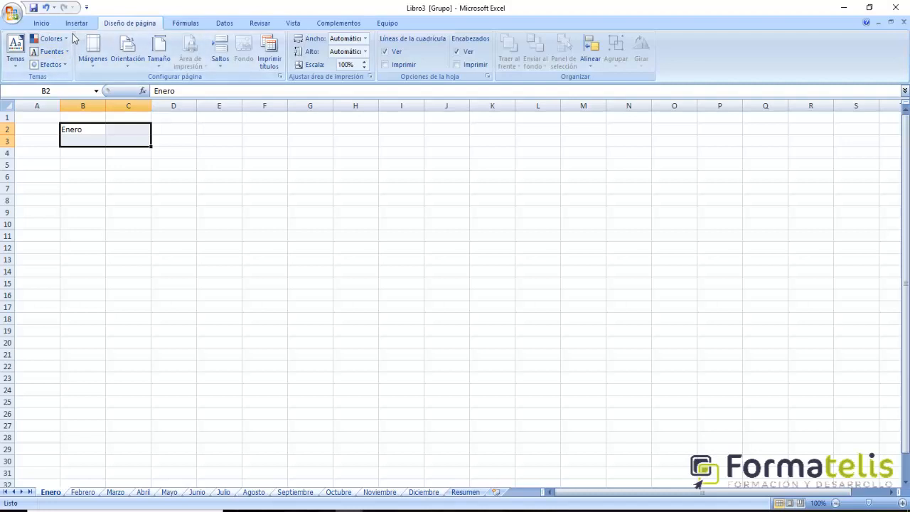
pyautogui.click(41, 24)
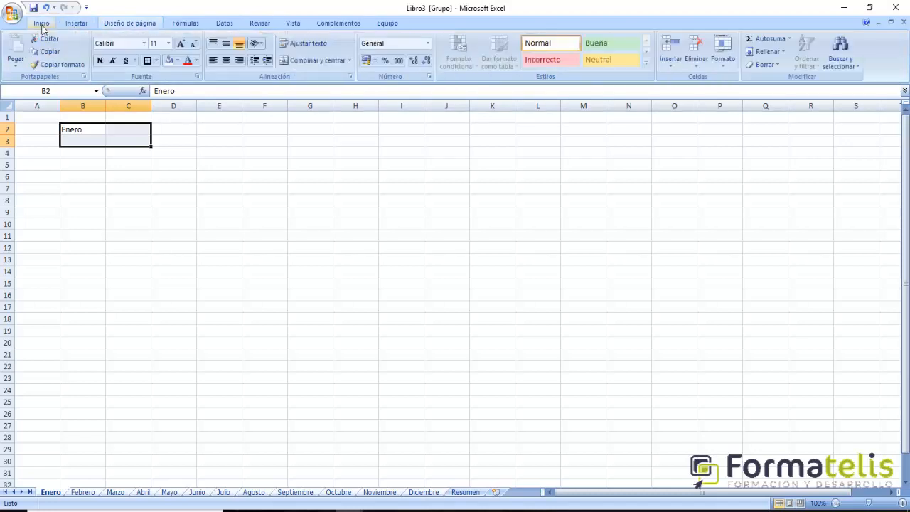
pyautogui.click(307, 63)
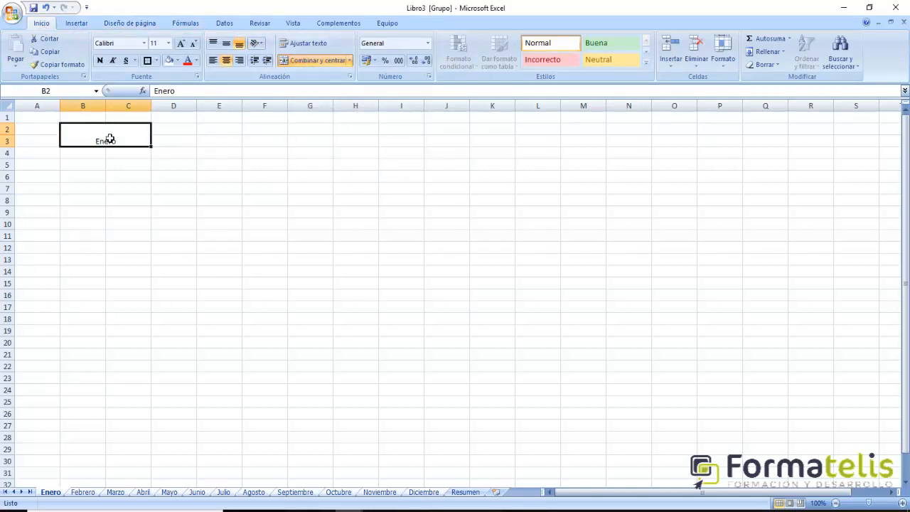
pyautogui.click(226, 45)
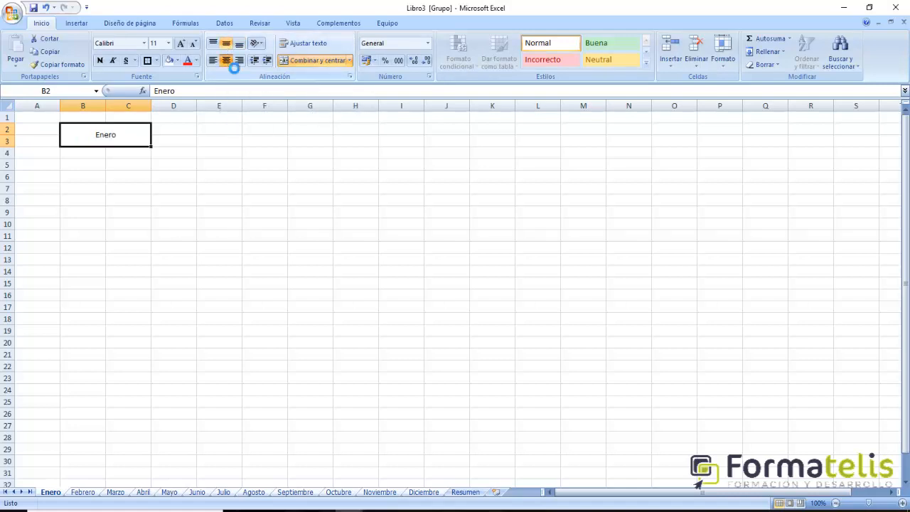
pyautogui.click(228, 62)
pyautogui.click(228, 63)
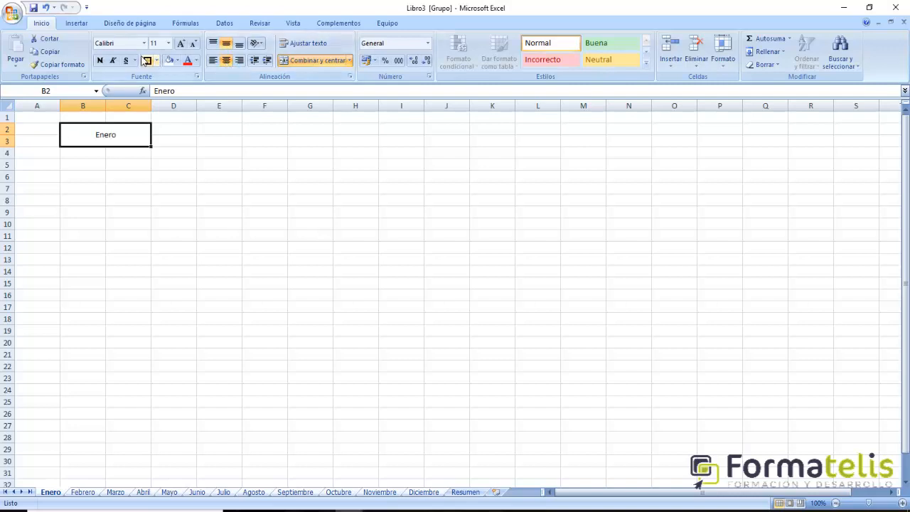
# - Make the Enero title bold and increase its font size to 22
pyautogui.click(99, 60)
pyautogui.click(180, 44)
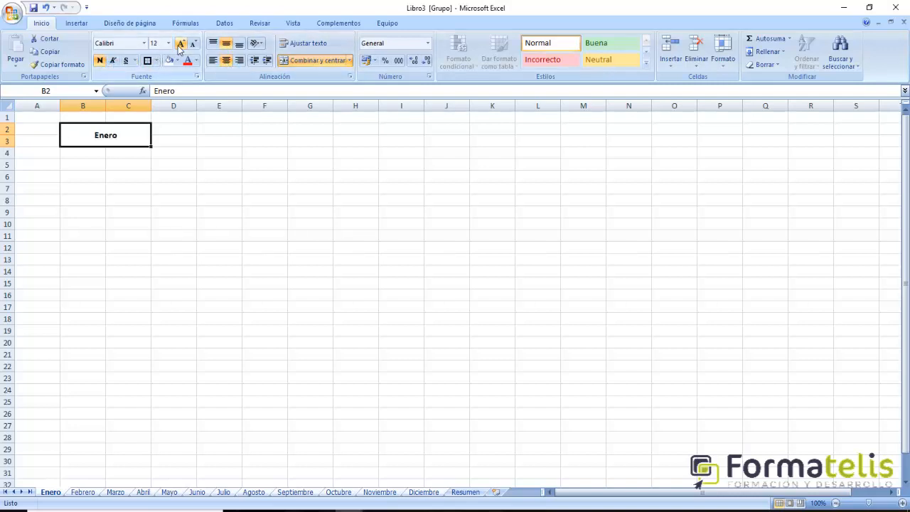
pyautogui.click(180, 44)
pyautogui.click(179, 44)
pyautogui.click(180, 44)
pyautogui.click(180, 44)
pyautogui.click(180, 46)
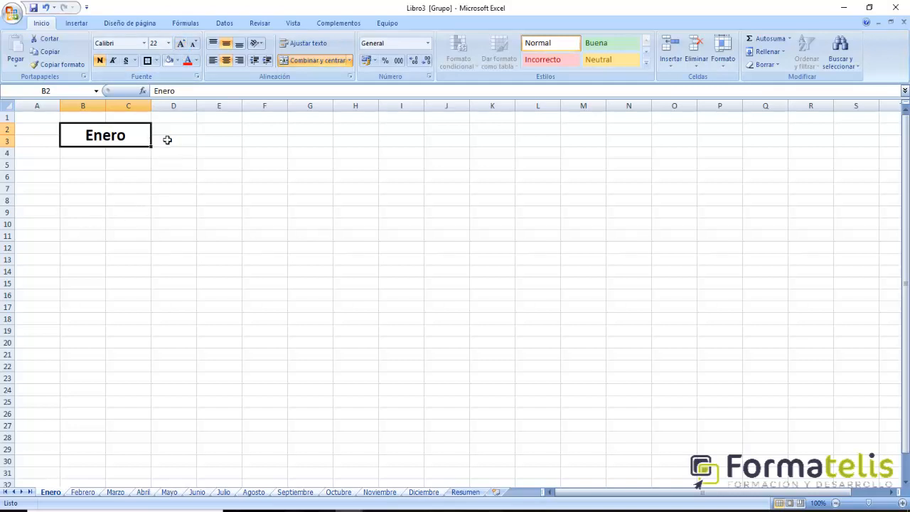
# - Enter the heading Ingresos in cell B6 and Nómina 1 in the cell below it
pyautogui.click(89, 179)
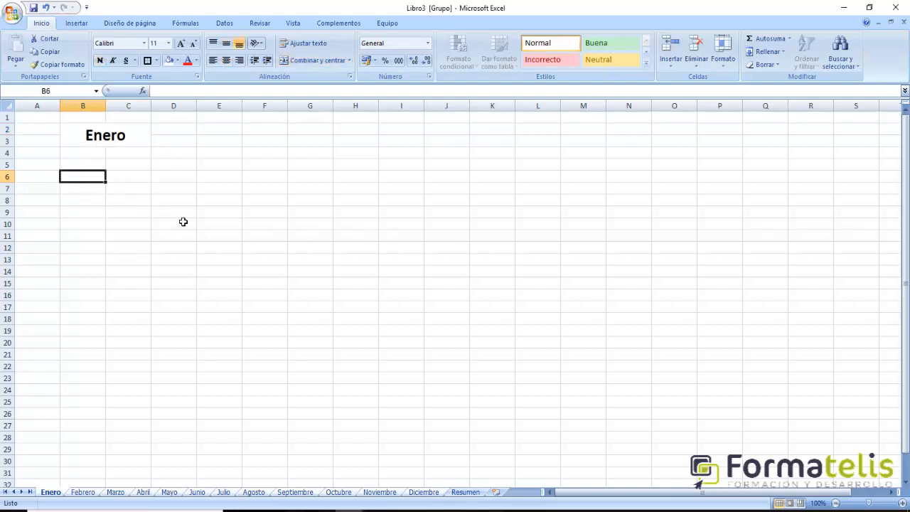
pyautogui.write('Ingresos')
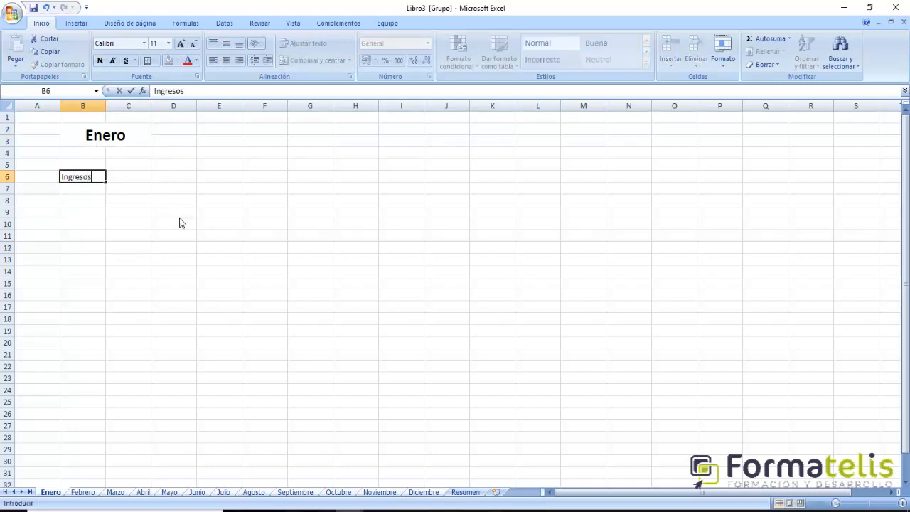
pyautogui.press('Return')
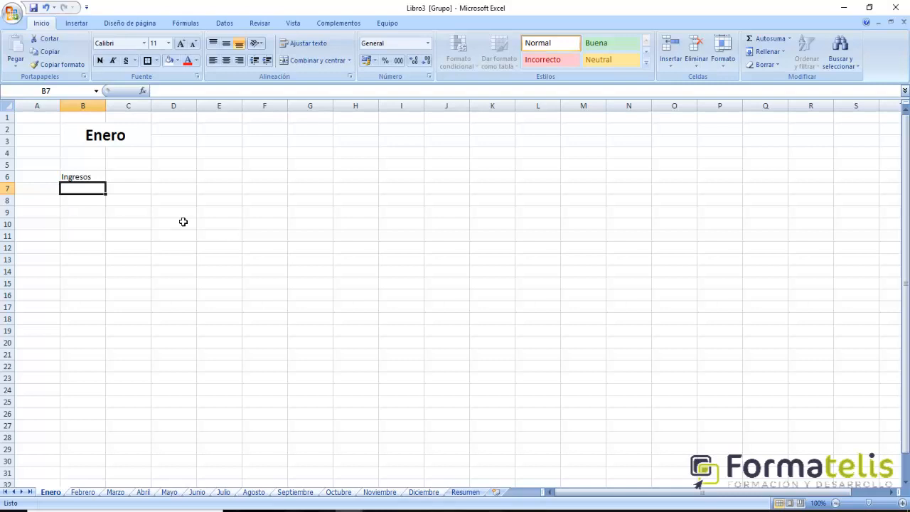
pyautogui.write('Nó')
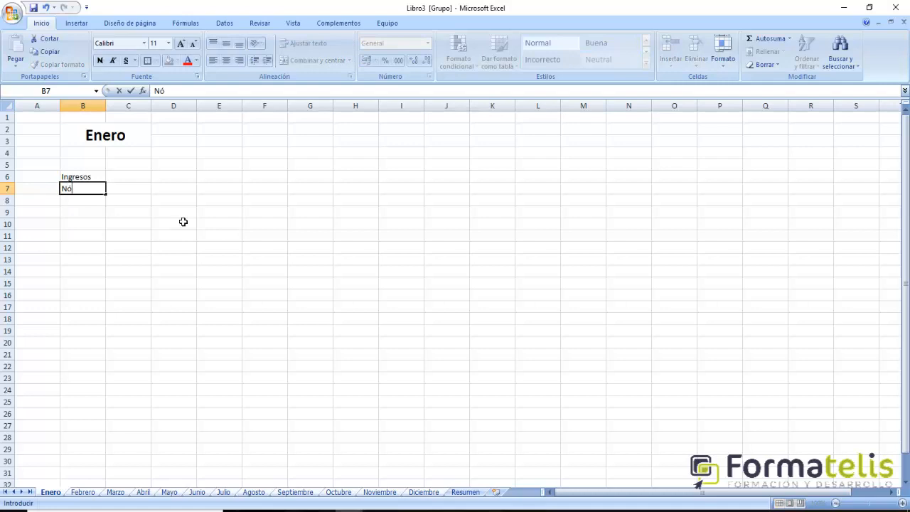
pyautogui.write('mina 1')
pyautogui.press('Return')
# - Add the income entries Nómina 2 in cell B8 and Nómina 3 in cell B9
pyautogui.write('Nom')
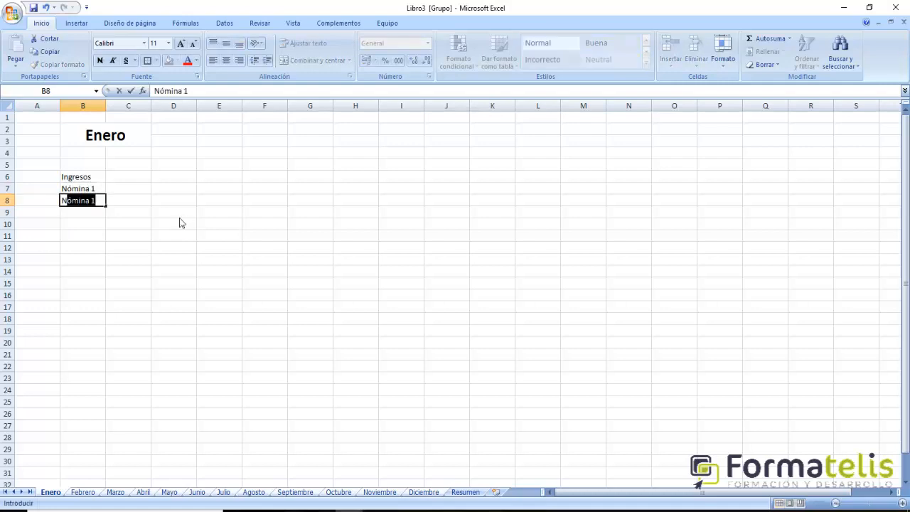
pyautogui.press('BackSpace')
pyautogui.press('BackSpace')
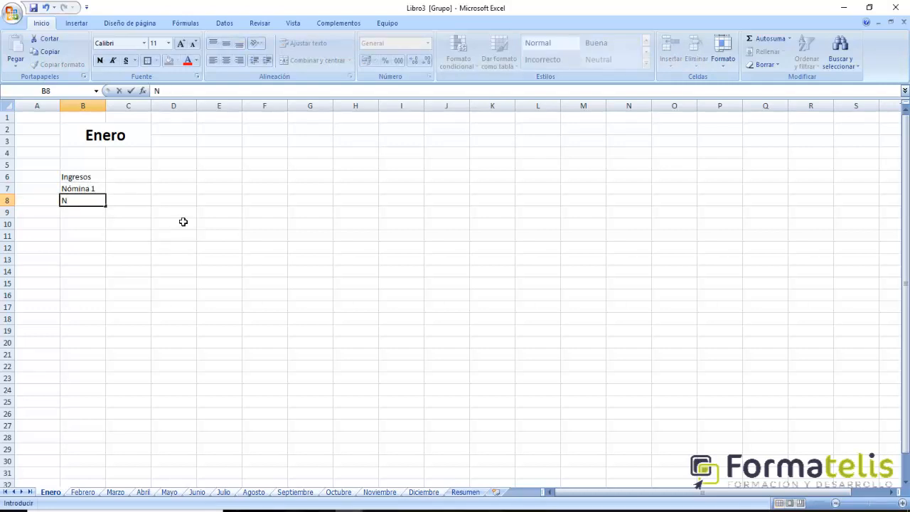
pyautogui.write('ómina 2')
pyautogui.press('Return')
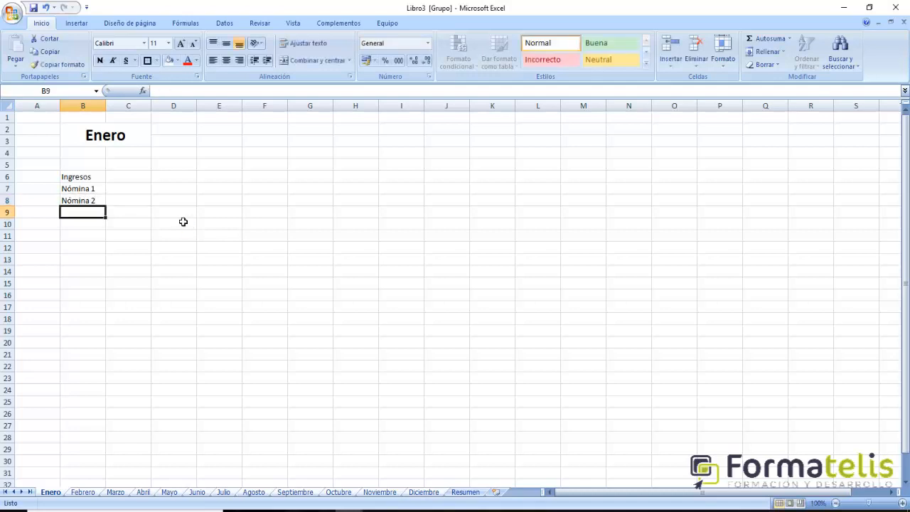
pyautogui.write('N')
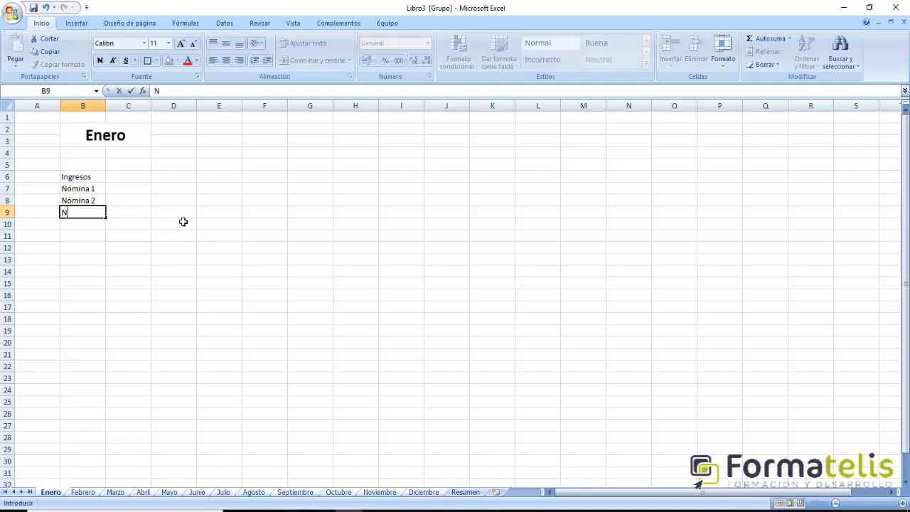
pyautogui.write('ómina 3')
pyautogui.press('Return')
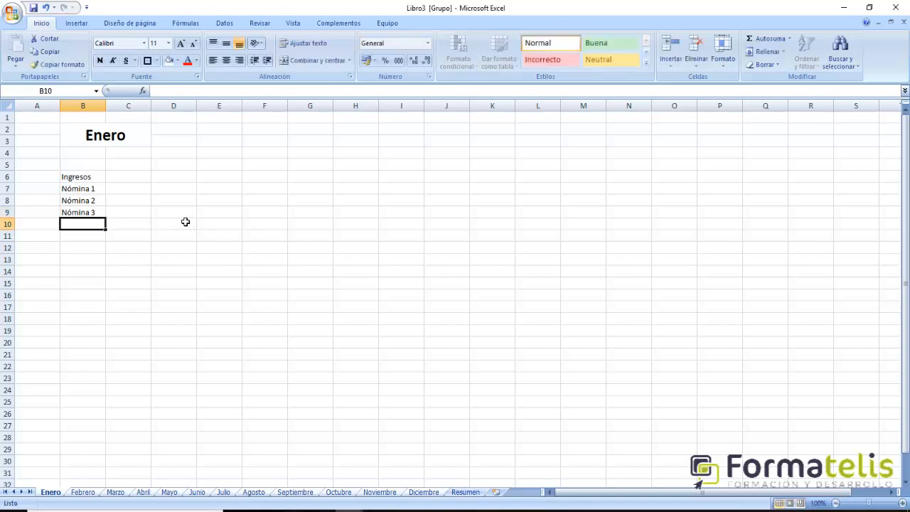
# - Enter the income entry Alquiler (ingreso) in cell B10, below Nómina 3
pyautogui.click(81, 177)
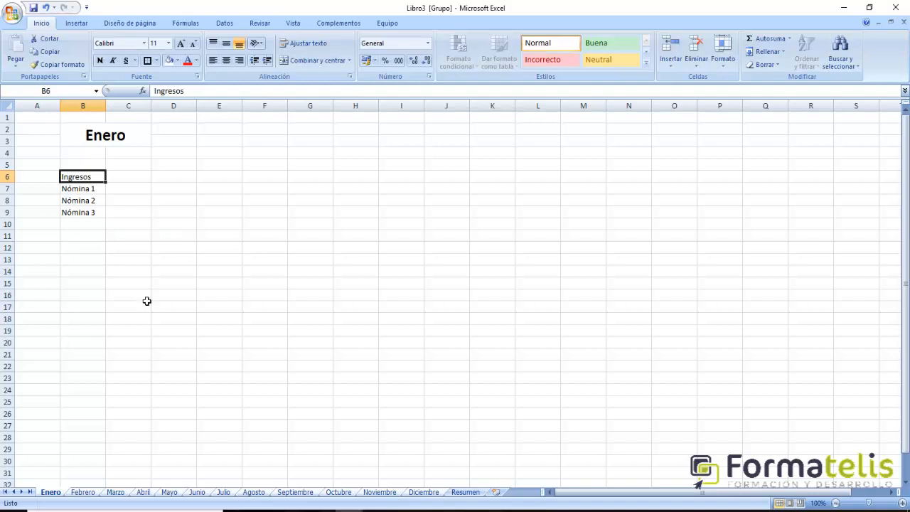
pyautogui.click(78, 226)
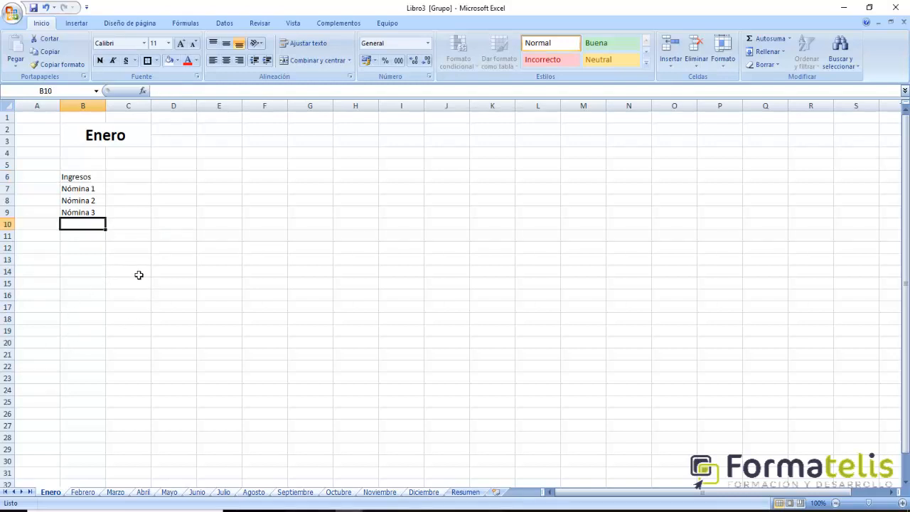
pyautogui.write('Alquiler')
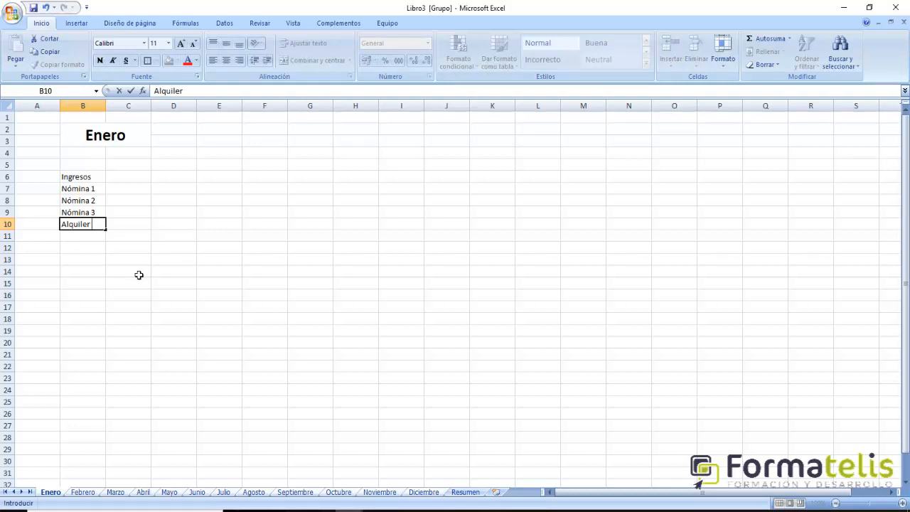
pyautogui.write(' (ingreso)')
pyautogui.press('Return')
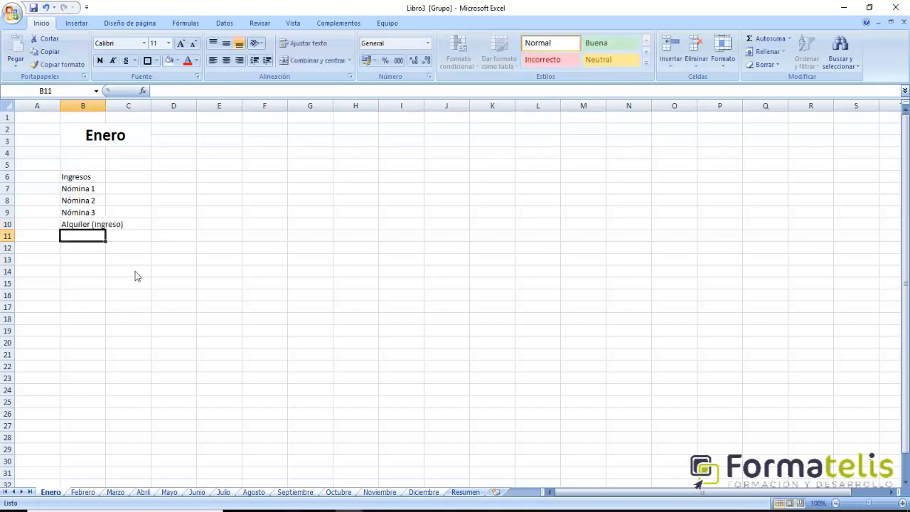
# - Make the Ingresos heading bold at font size 16 and fit column B's width to its contents
pyautogui.click(91, 181)
pyautogui.click(101, 60)
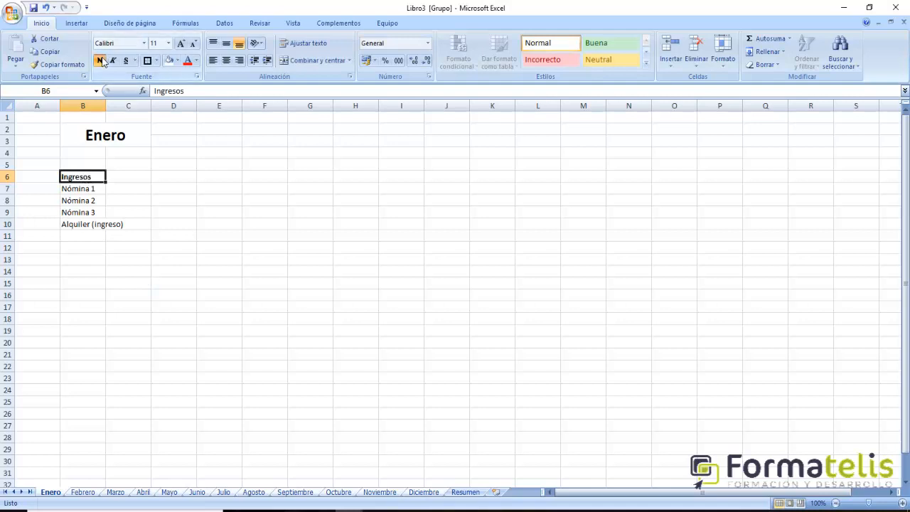
pyautogui.click(181, 44)
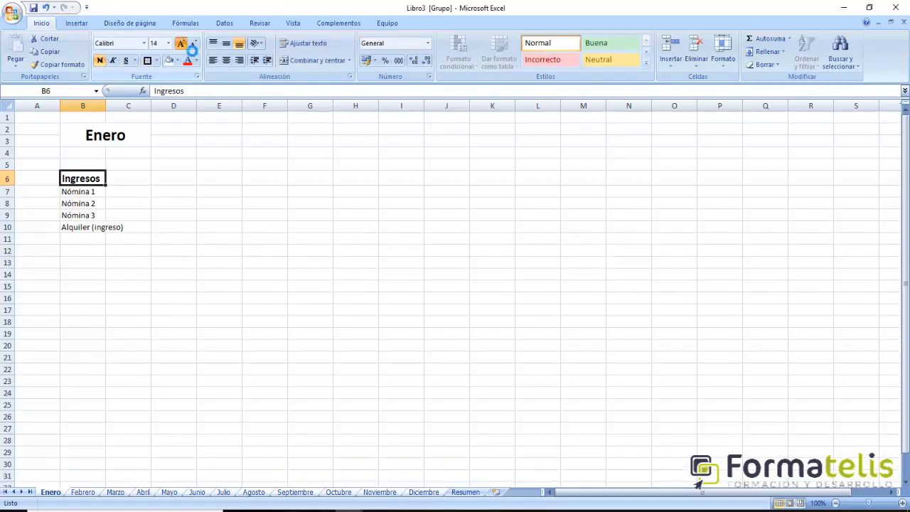
pyautogui.click(181, 44)
pyautogui.doubleClick(106, 108)
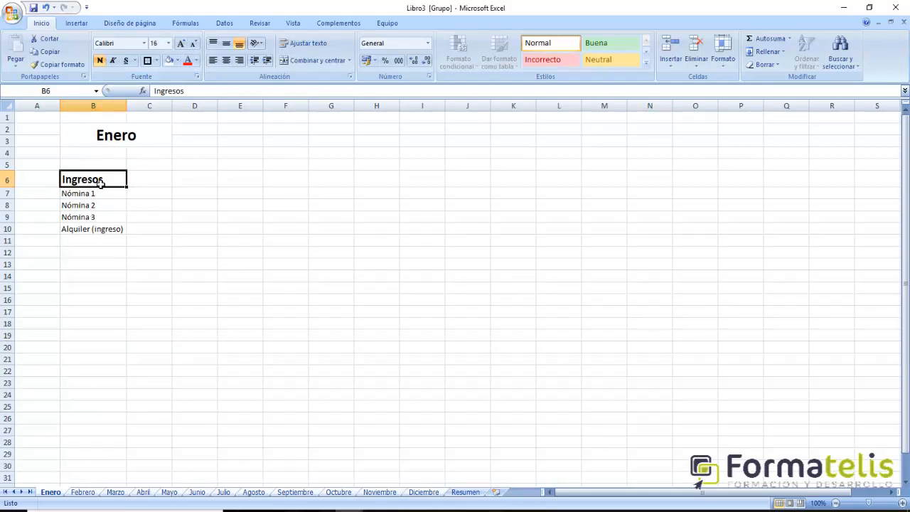
# - Enter the income entry Ingresos extra in cell B11
pyautogui.click(81, 246)
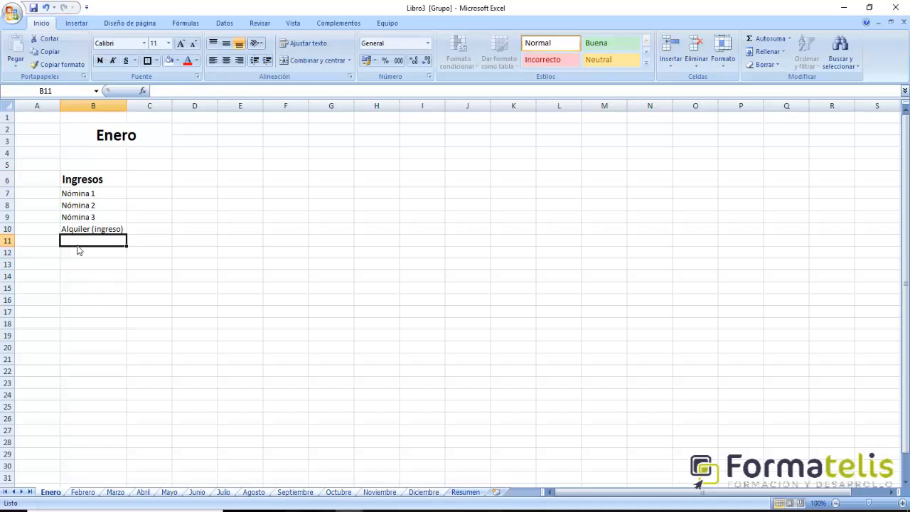
pyautogui.write('Ingresos e')
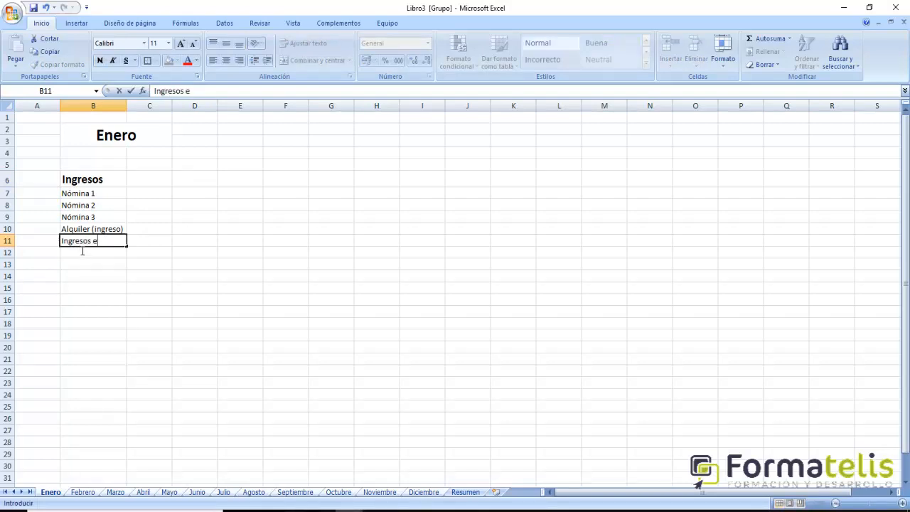
pyautogui.write('xtraordiario')
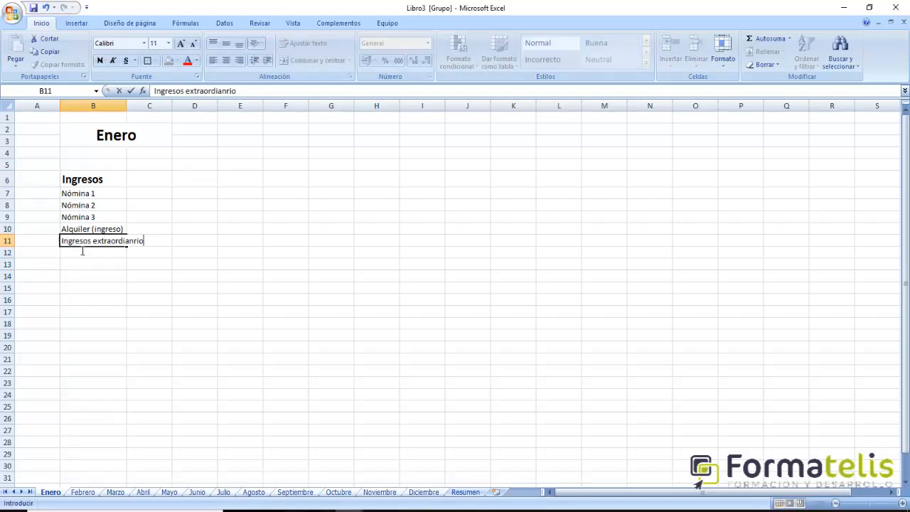
pyautogui.press('BackSpace')
pyautogui.press('BackSpace')
pyautogui.press('BackSpace')
pyautogui.press('BackSpace')
pyautogui.press('BackSpace')
pyautogui.press('Return')
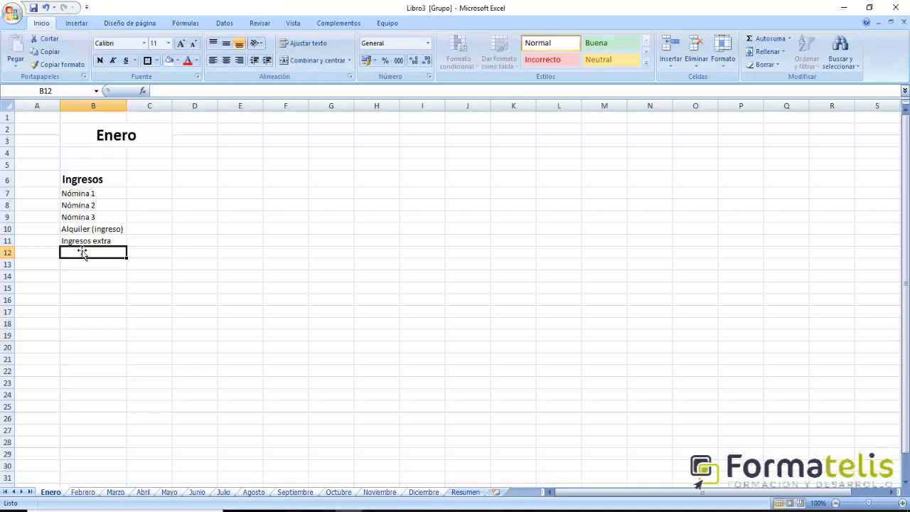
# - Enter the income entry Beca / subvención in cell B12
pyautogui.write('Beca')
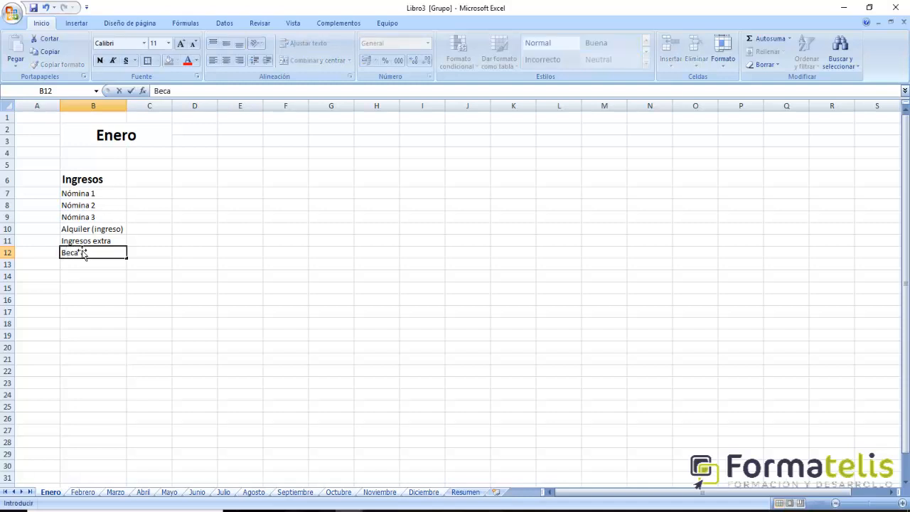
pyautogui.write(' / subvención')
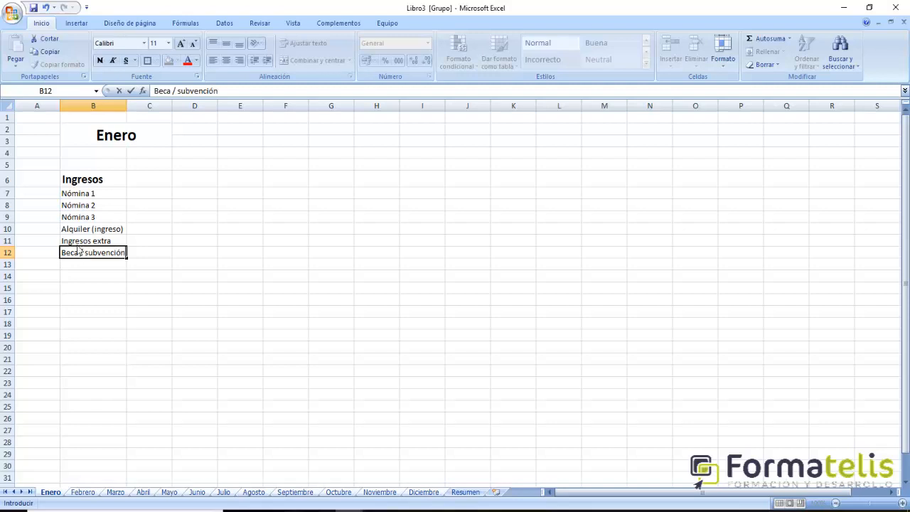
pyautogui.press('Return')
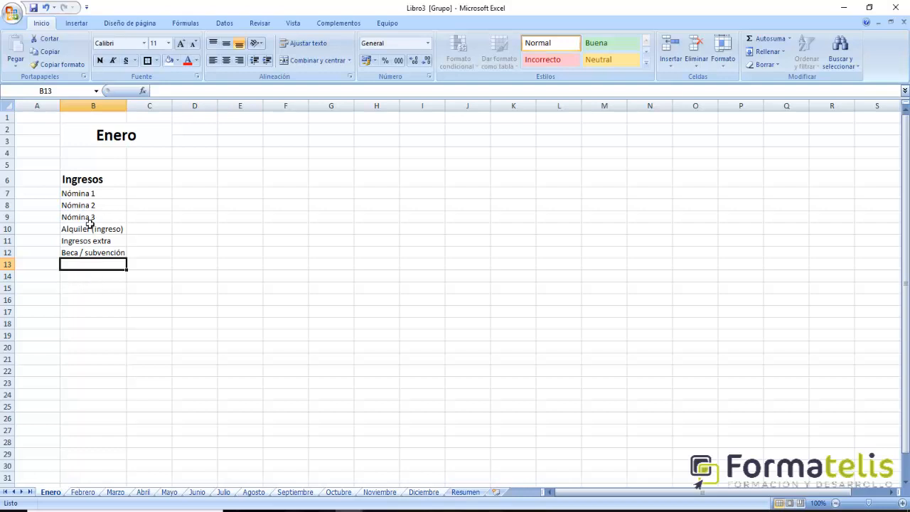
pyautogui.click(80, 316)
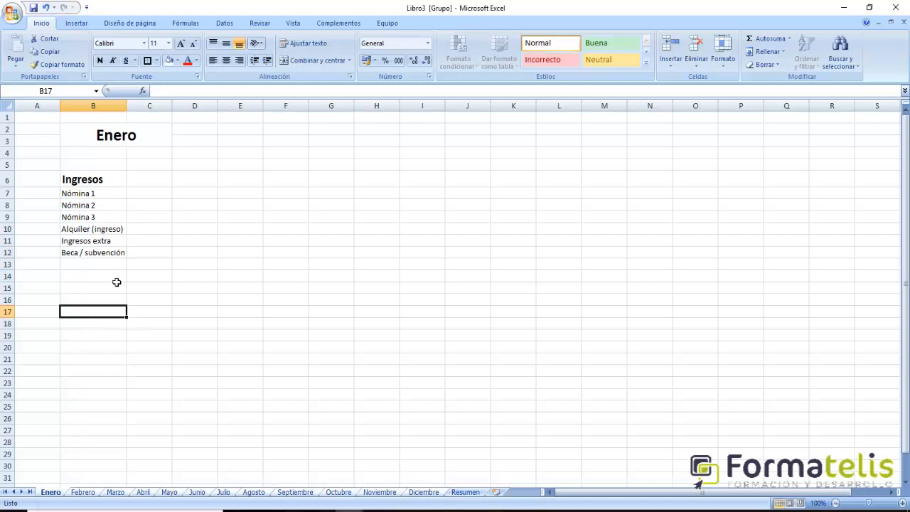
# - Apply an outside border around the income list B6:B12 and another around the Ingresos heading in B6
pyautogui.moveTo(86, 183); pyautogui.dragTo(86, 253)
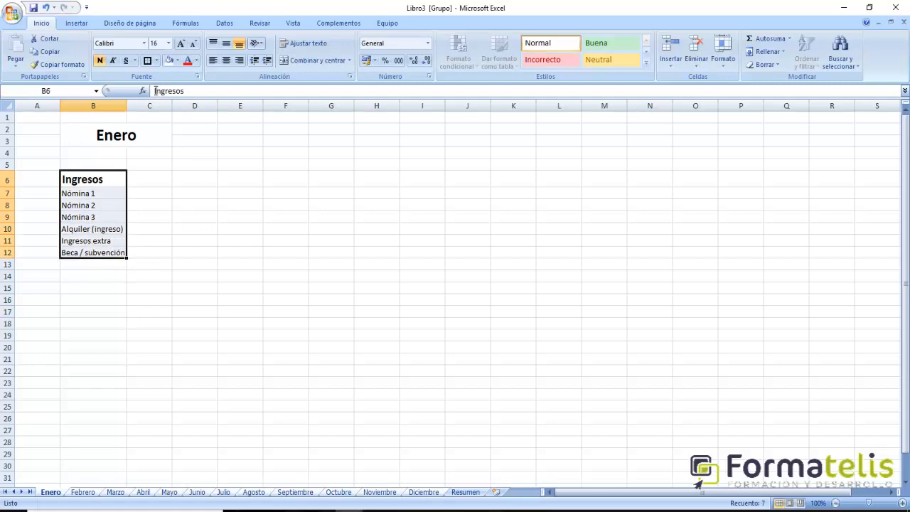
pyautogui.click(106, 179)
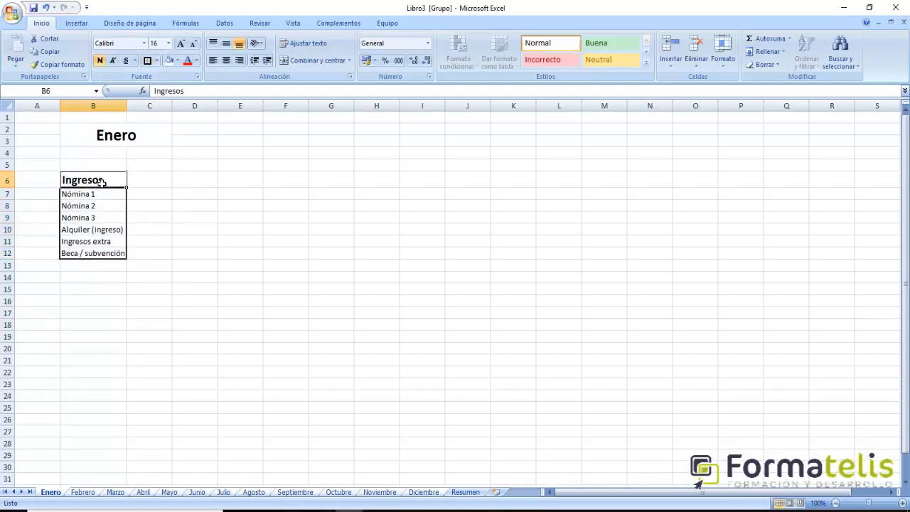
pyautogui.click(147, 60)
pyautogui.click(208, 310)
# - Fill the income entries B7:B12 with the theme colour Canela, Fondo 2, Oscuro 50%
pyautogui.moveTo(80, 197); pyautogui.dragTo(76, 257)
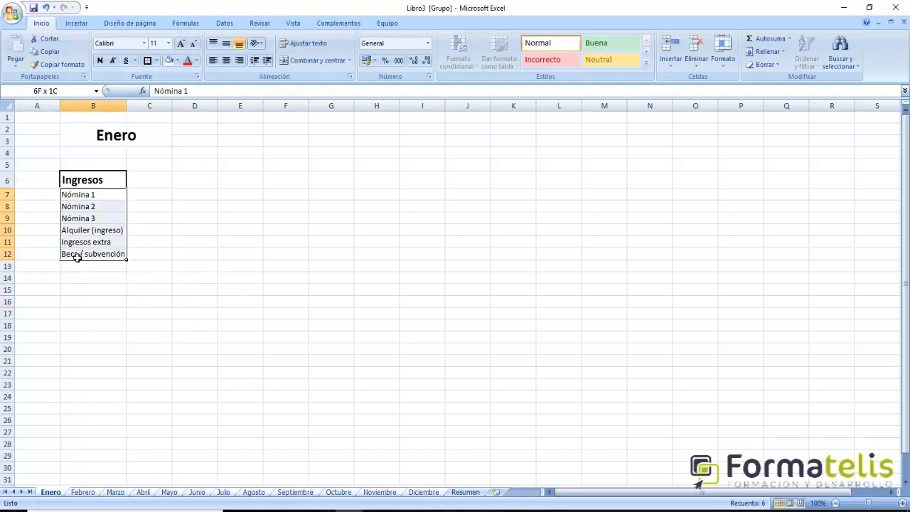
pyautogui.click(197, 61)
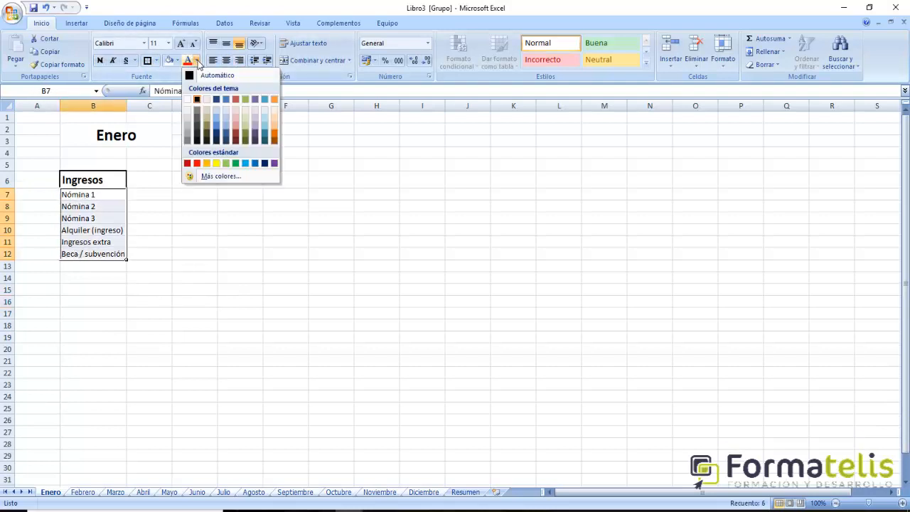
pyautogui.click(403, 224)
pyautogui.click(177, 60)
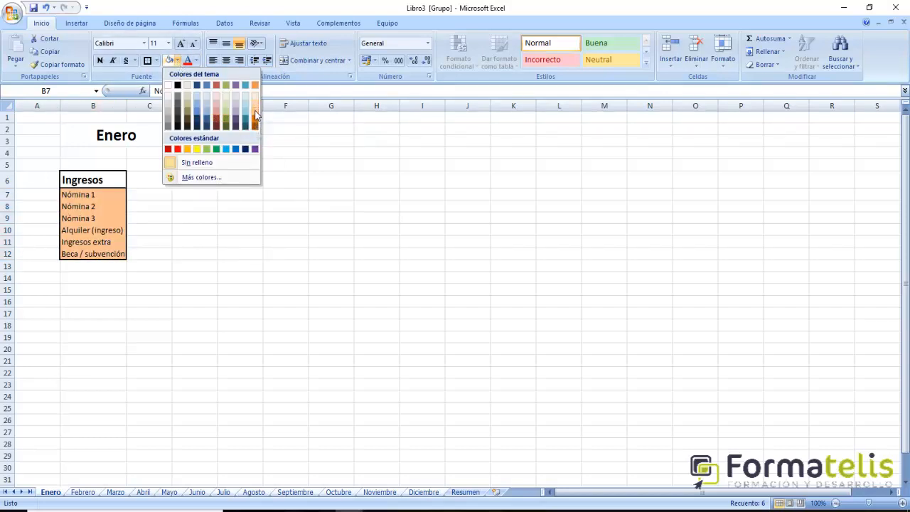
pyautogui.click(186, 116)
pyautogui.click(192, 289)
pyautogui.moveTo(80, 192); pyautogui.dragTo(71, 254)
pyautogui.click(151, 373)
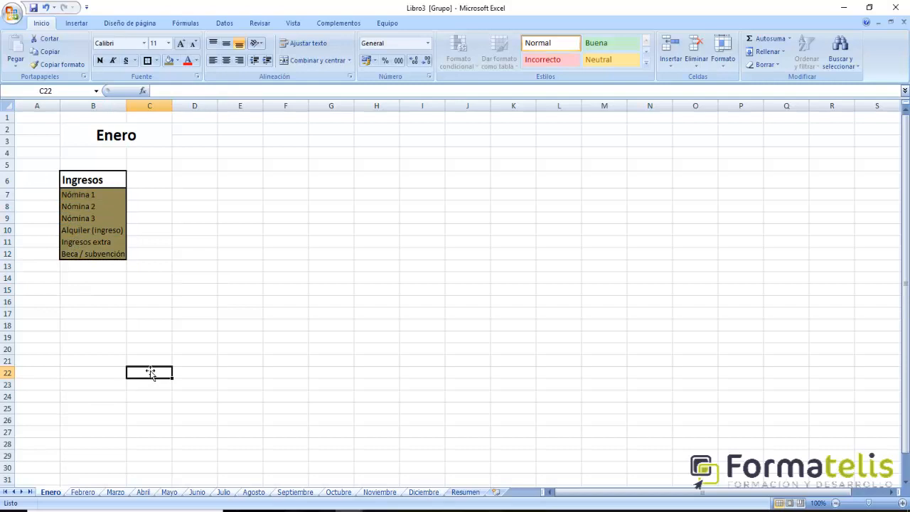
pyautogui.click(149, 183)
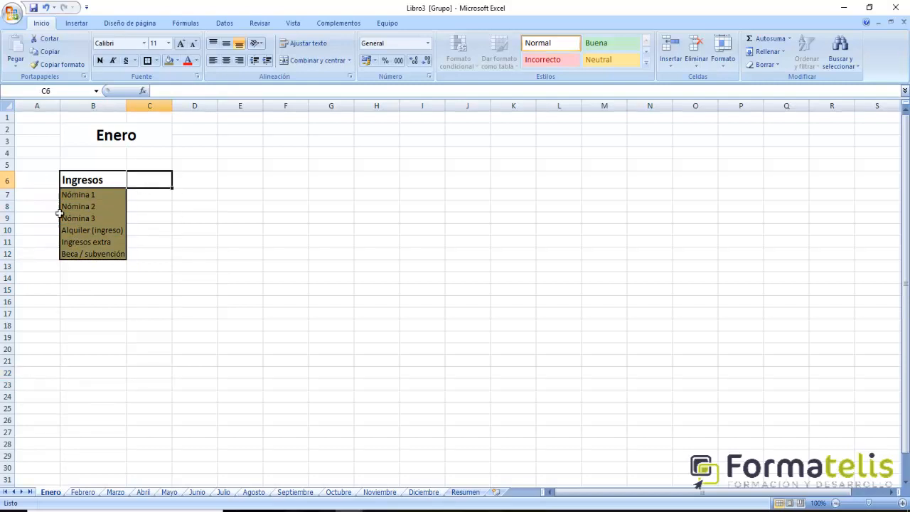
pyautogui.moveTo(89, 200); pyautogui.dragTo(92, 253)
pyautogui.click(169, 303)
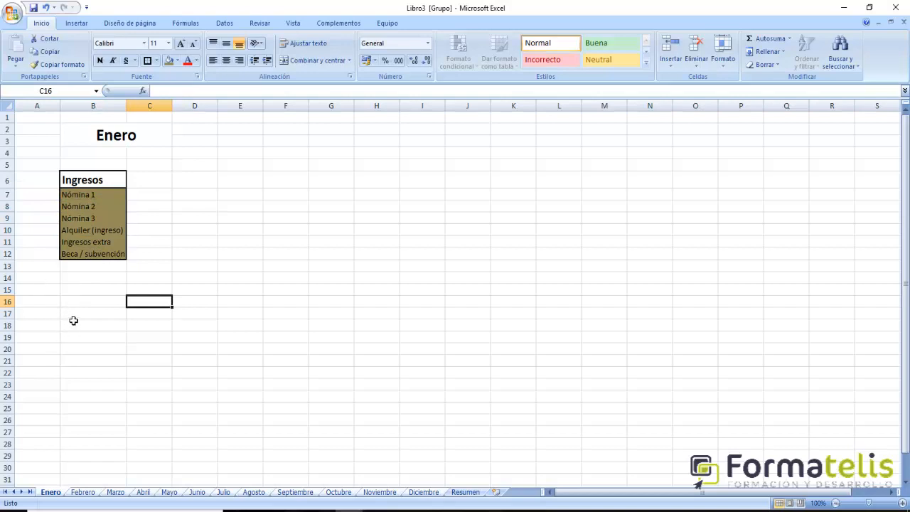
# - Enter the heading Gastos in cell B16, below the income list
pyautogui.click(82, 291)
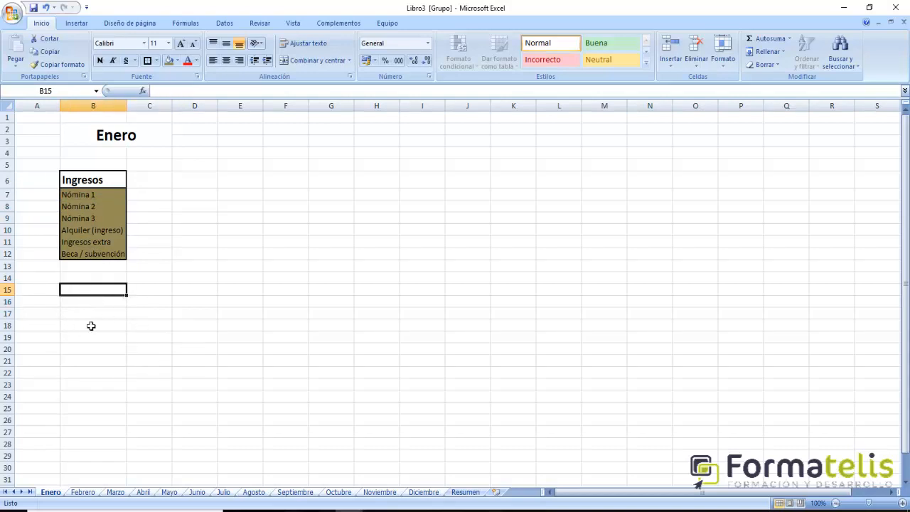
pyautogui.click(86, 304)
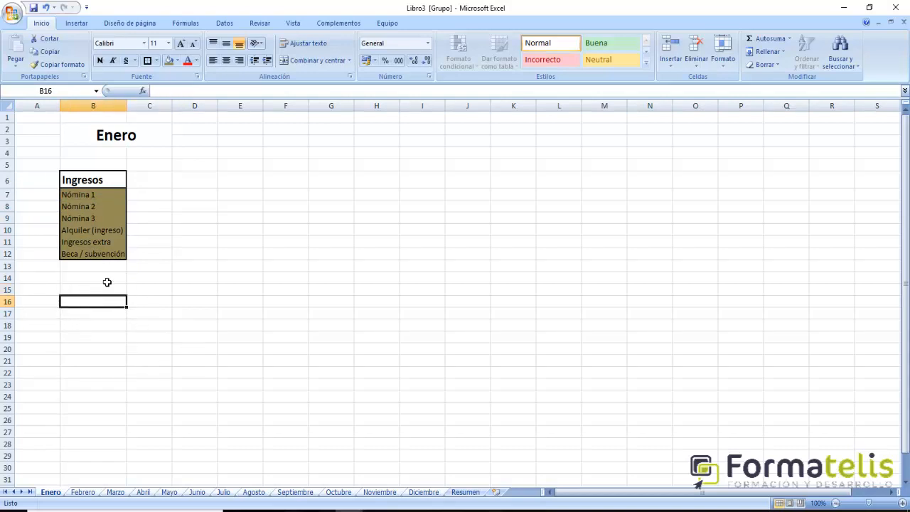
pyautogui.write('G')
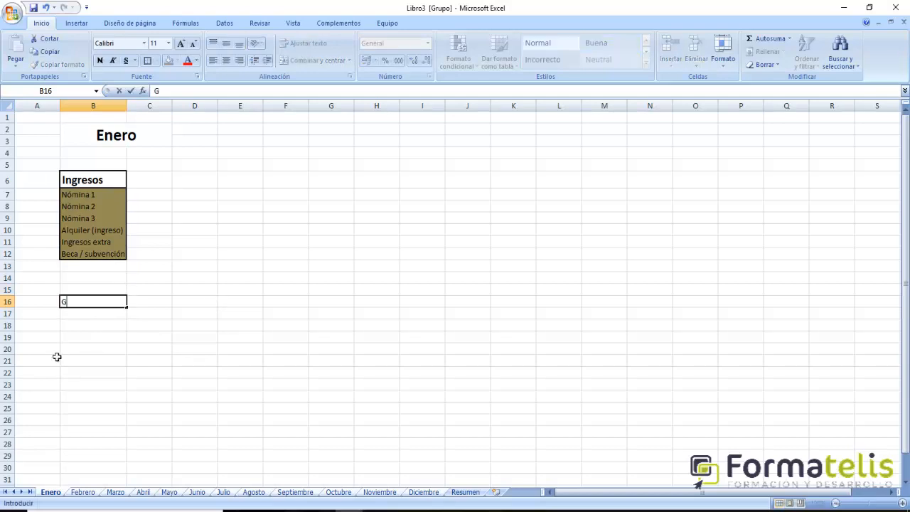
pyautogui.write('astos')
pyautogui.press('Return')
pyautogui.press('Up')
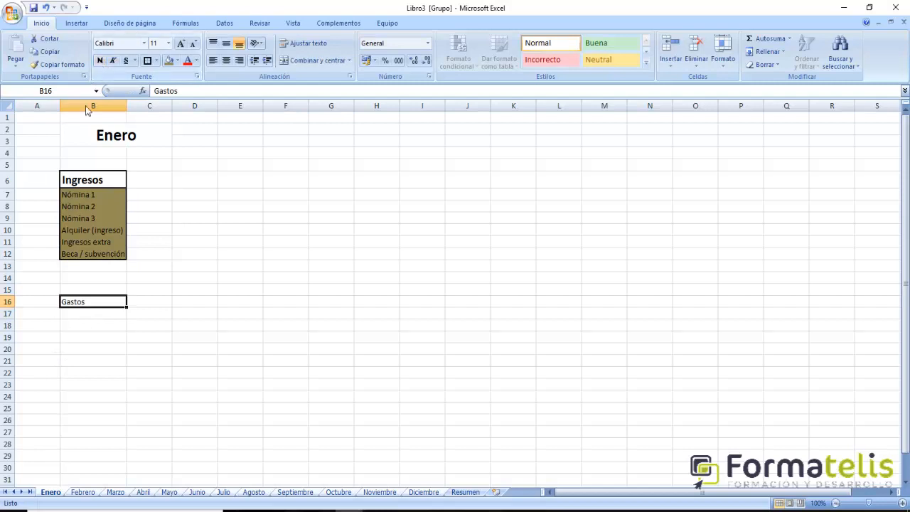
# - Copy the formatting of the Ingresos heading in B6 onto the Gastos heading in B16
pyautogui.click(81, 180)
pyautogui.click(57, 64)
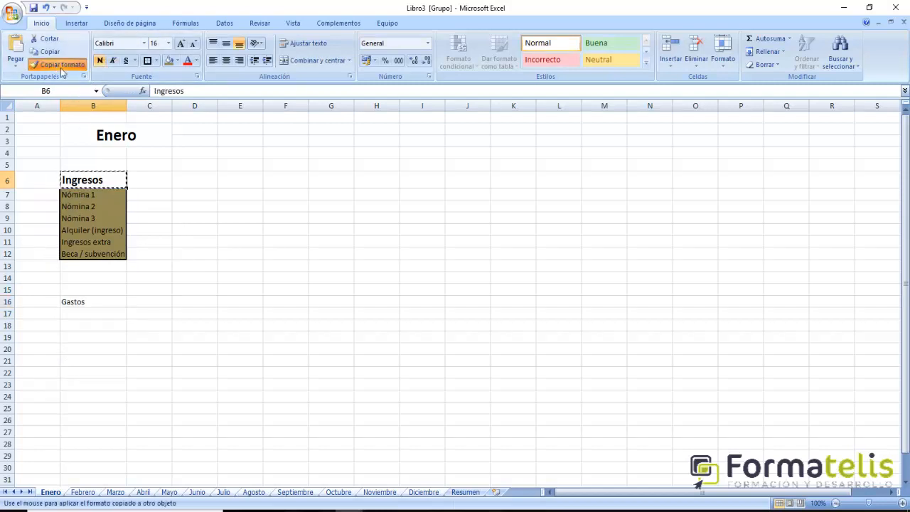
pyautogui.click(87, 305)
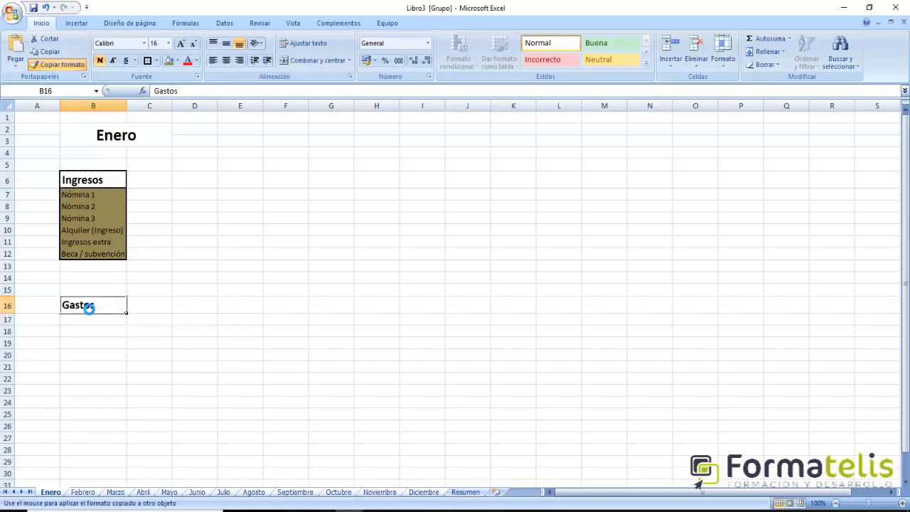
pyautogui.click(88, 364)
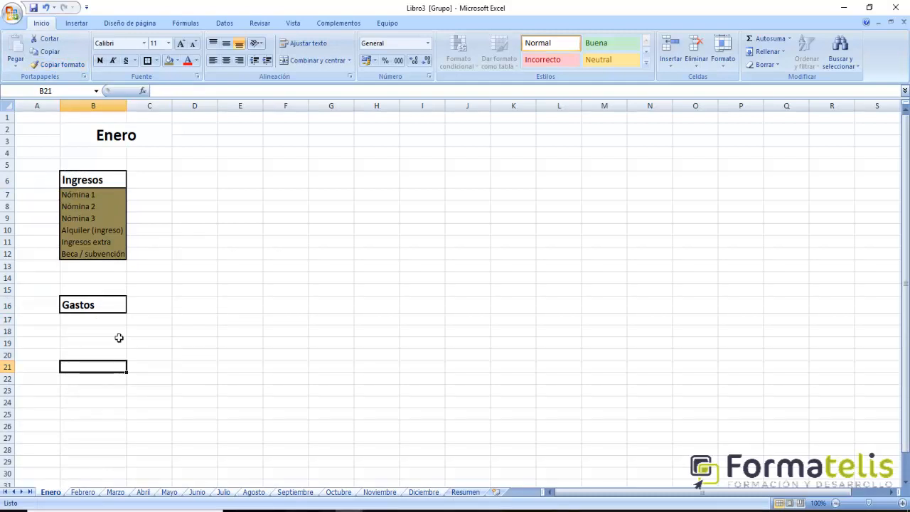
# - Enter the first expense items below the Gastos heading: Hipoteca/alquiler in B17 and Alimentación in B18
pyautogui.click(87, 307)
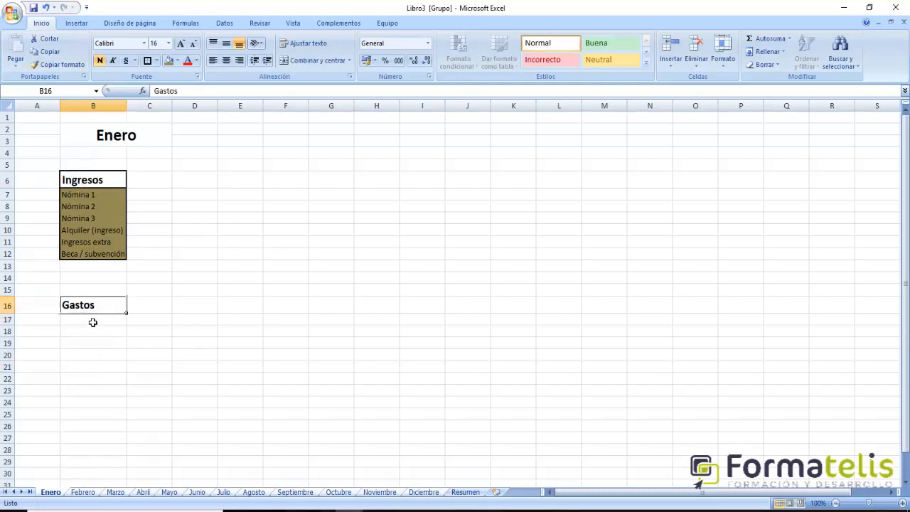
pyautogui.click(88, 323)
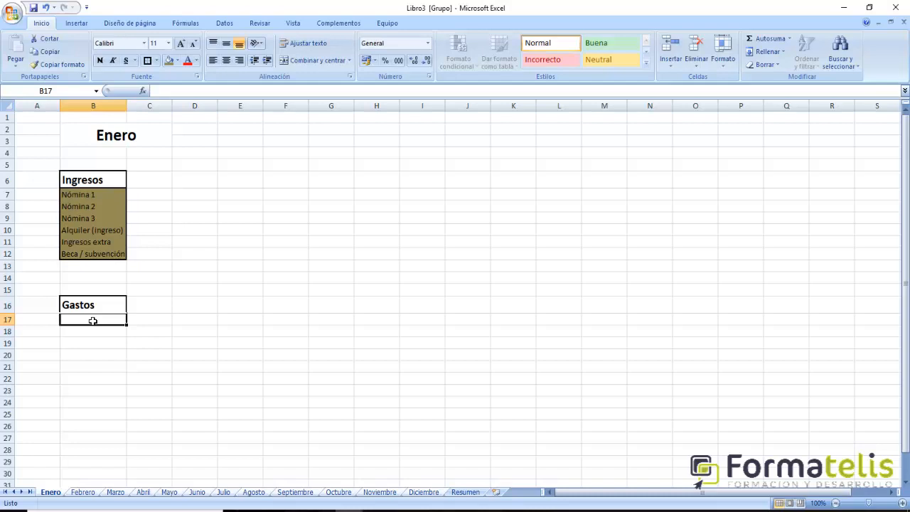
pyautogui.write('Hipote')
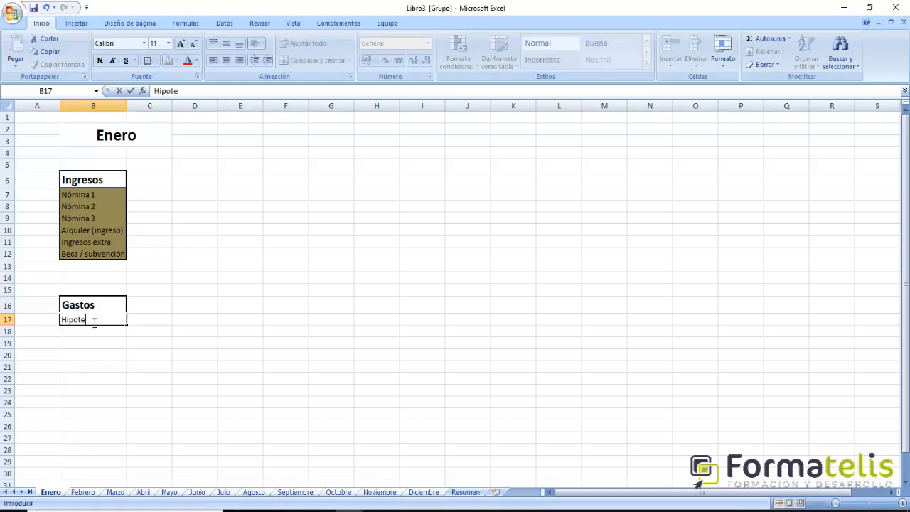
pyautogui.write('ca/alquiler')
pyautogui.press('Return')
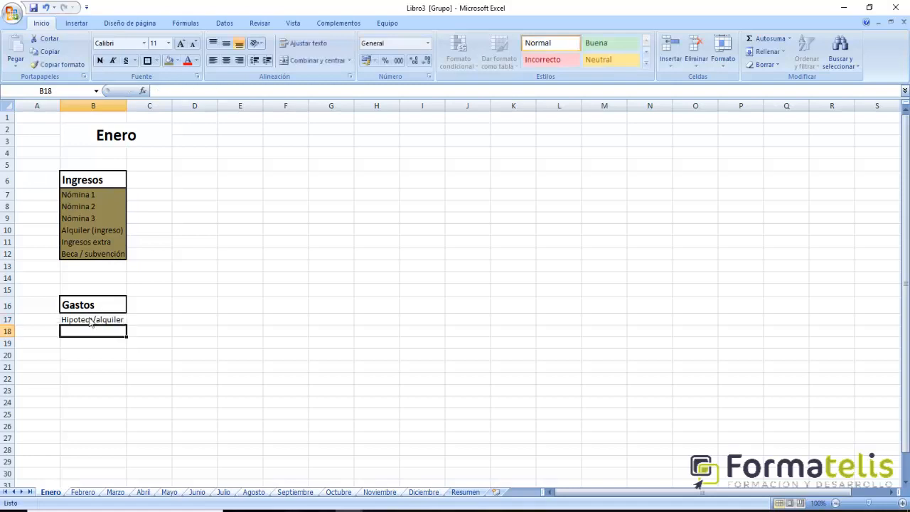
pyautogui.write('A')
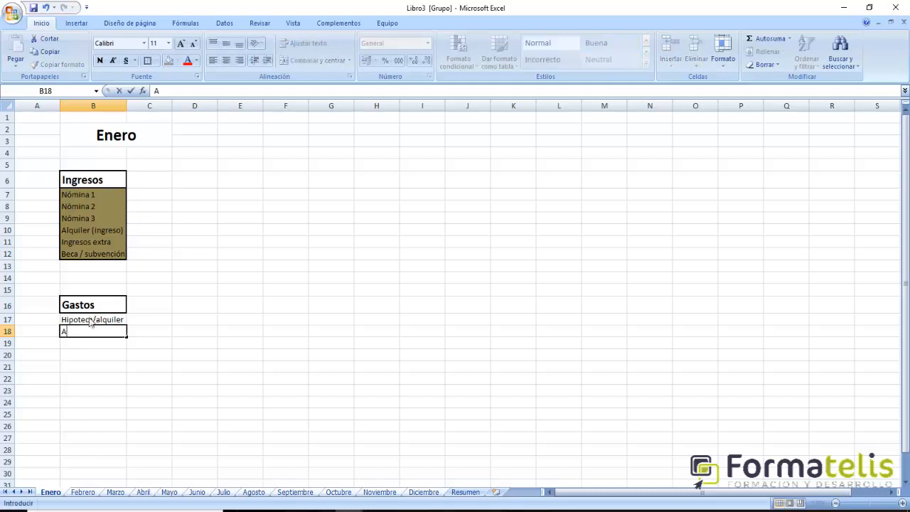
pyautogui.write('limentación')
pyautogui.press('Return')
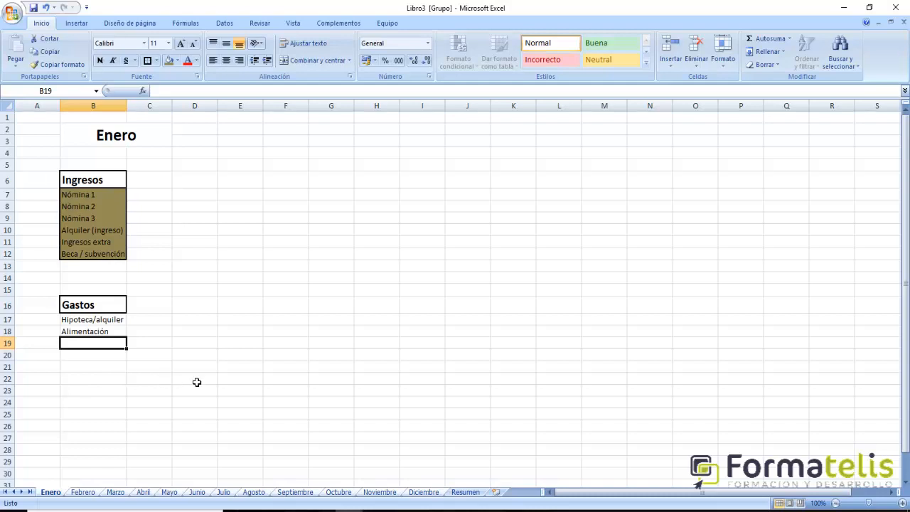
# - Add the utility expenses Luz, Agua and Gas in cells B19 to B21
pyautogui.write('Luz')
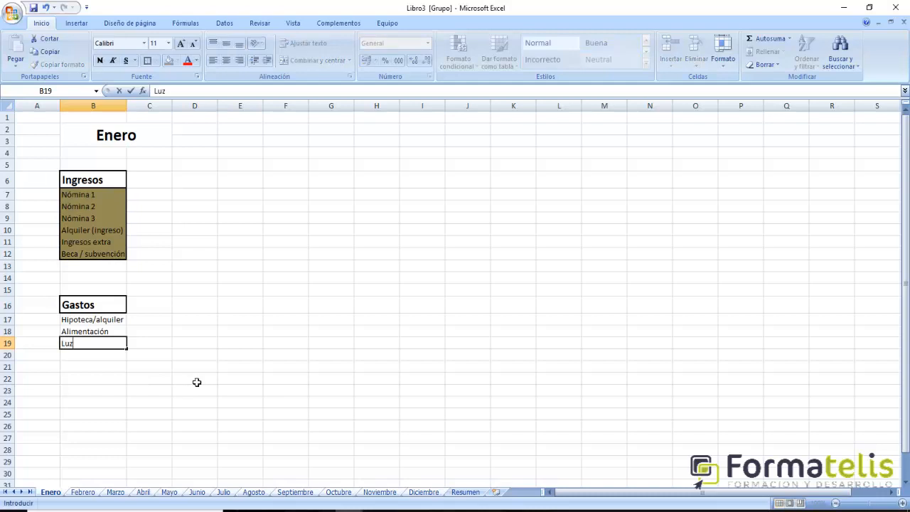
pyautogui.press('Return')
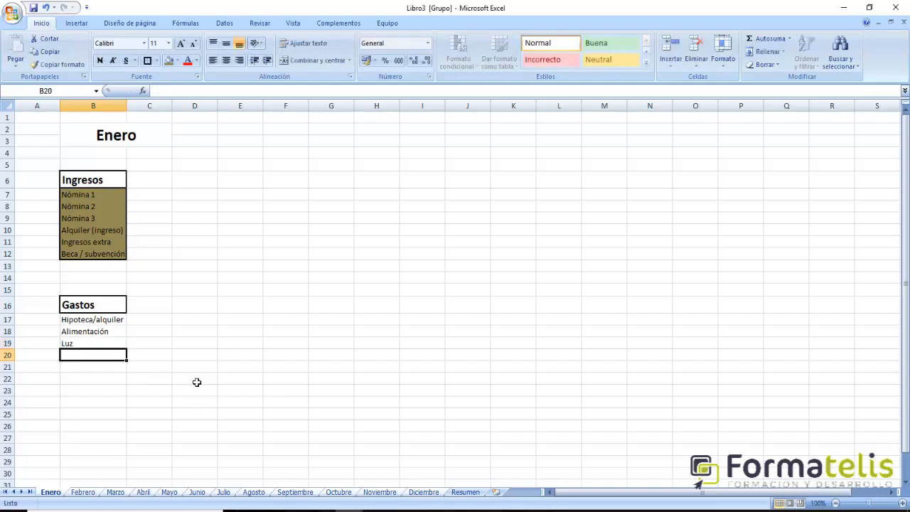
pyautogui.write('Agua')
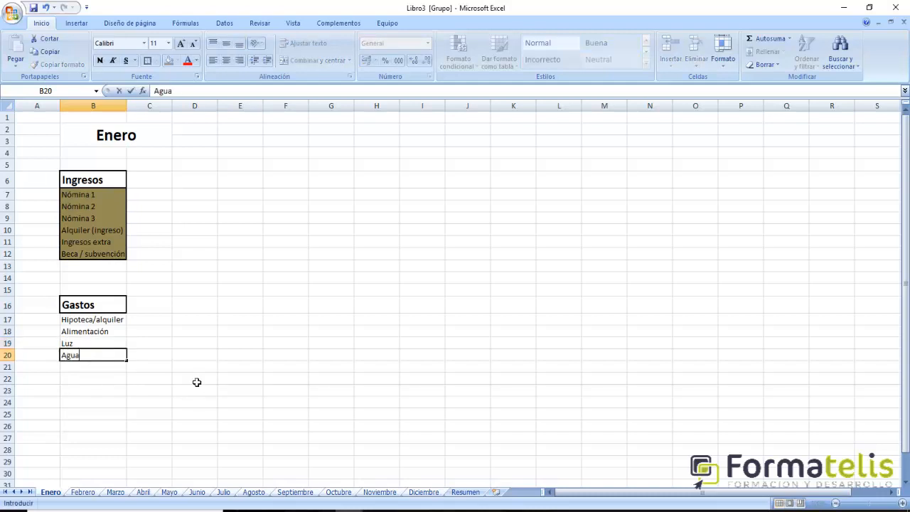
pyautogui.press('Return')
pyautogui.write('Gas')
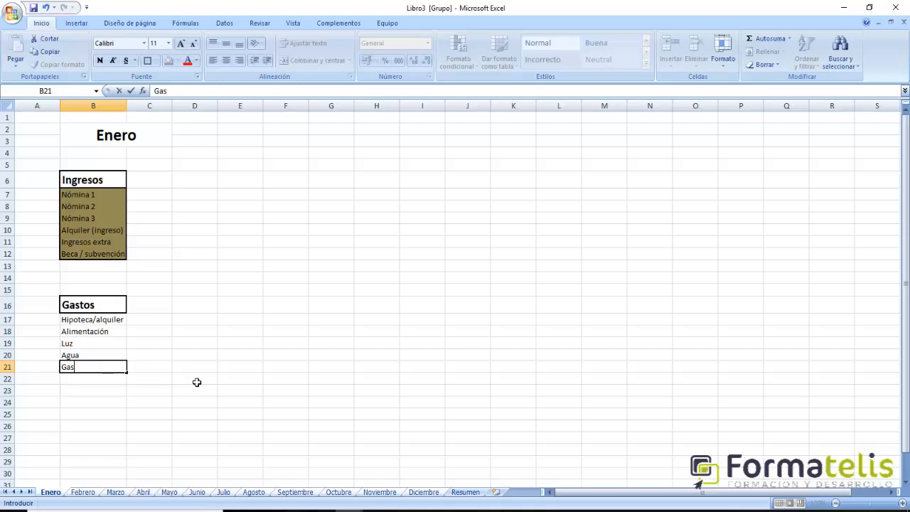
pyautogui.press('Return')
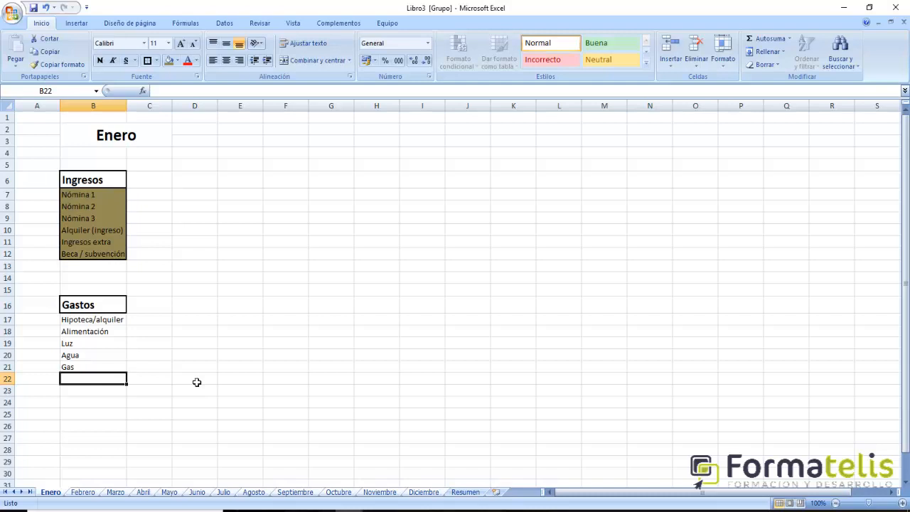
# - Add the expenses Ropa y calzado in B22 and Coche in B23
pyautogui.write('Ro')
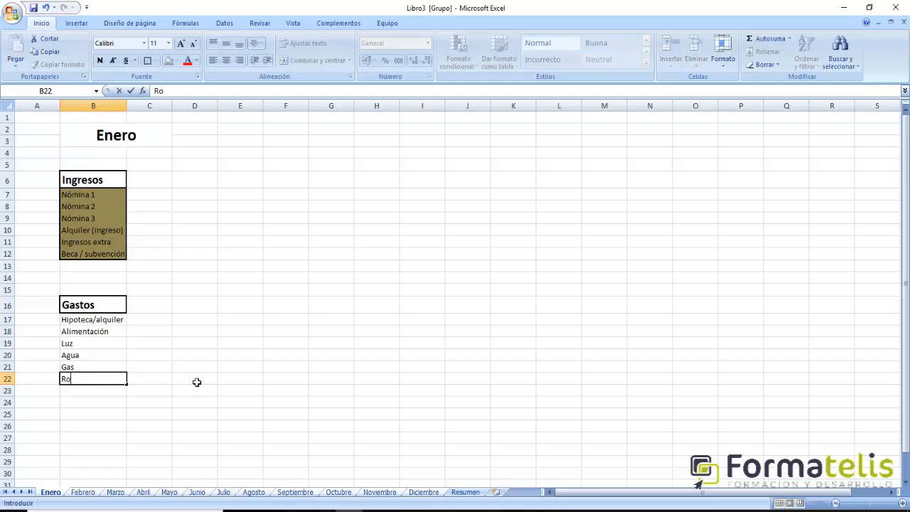
pyautogui.write('pa y calzado')
pyautogui.press('Return')
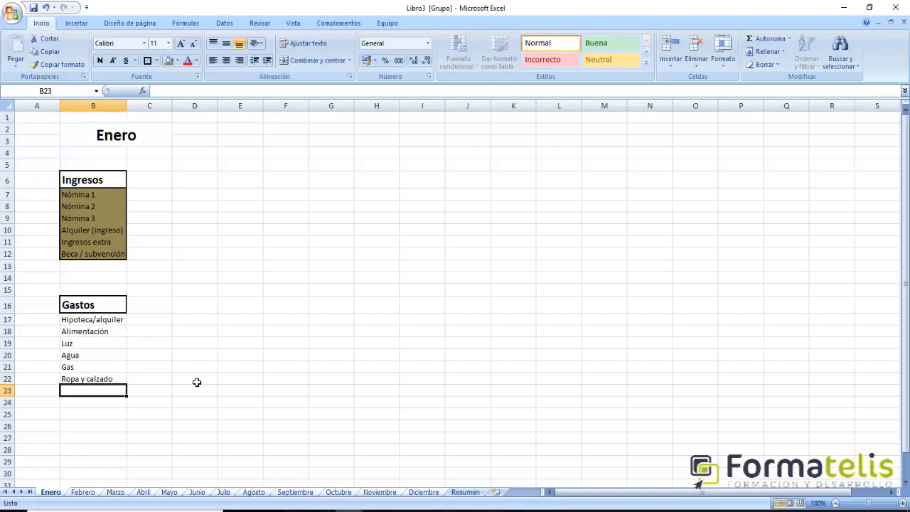
pyautogui.write('oche')
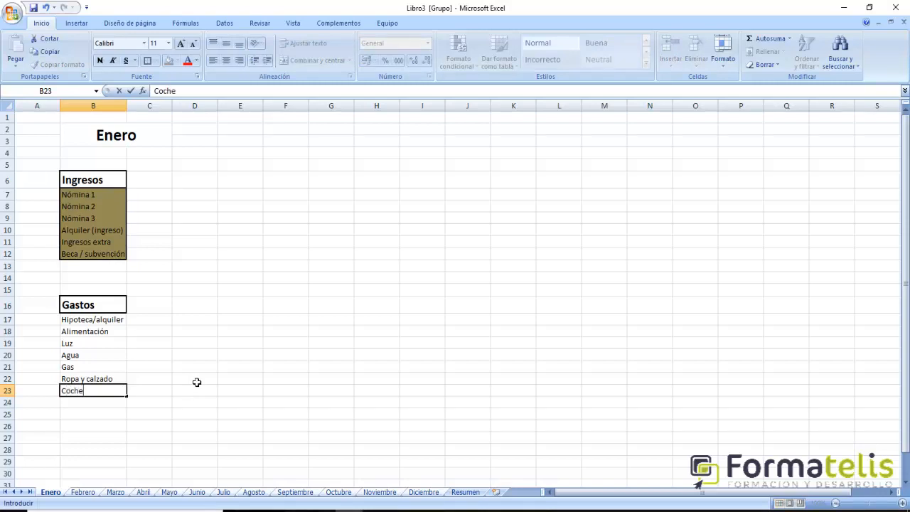
pyautogui.press('Return')
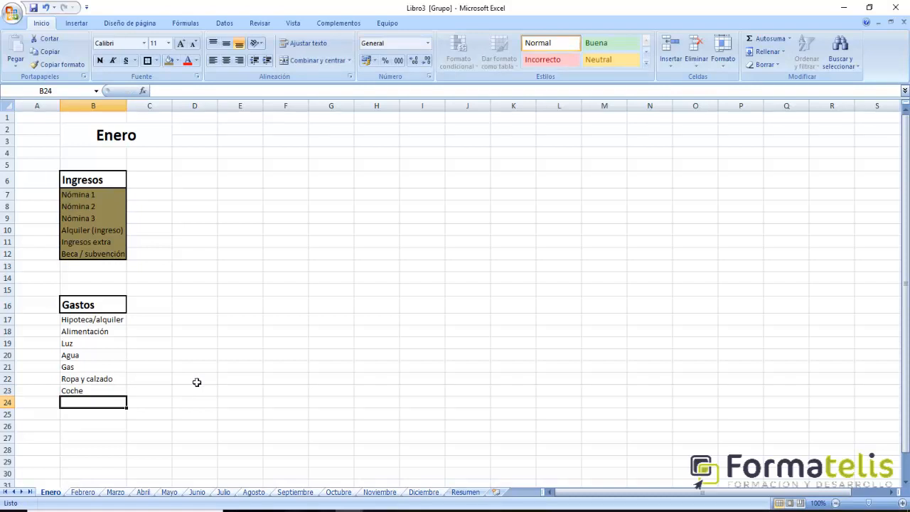
# - Change the Coche entry in B23 to Coche 1 and enter Coche 2 in B24
pyautogui.press('Up')
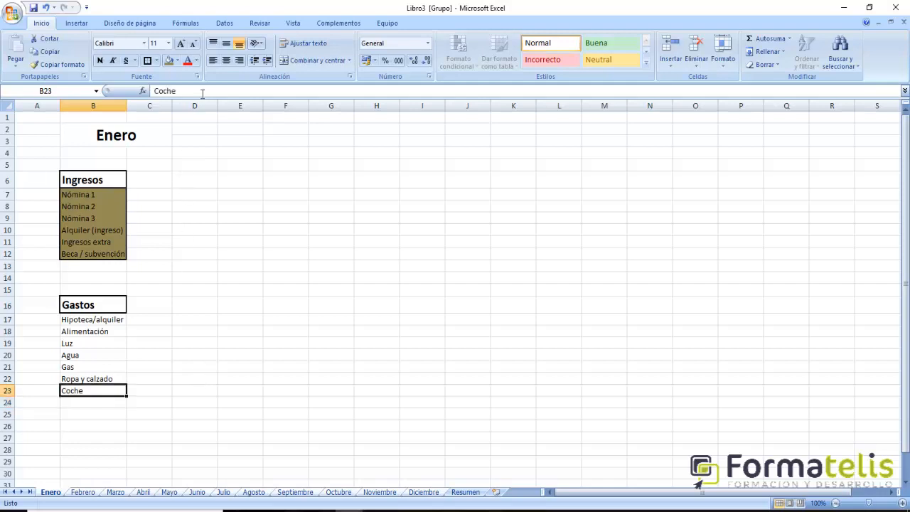
pyautogui.click(203, 94)
pyautogui.write('1')
pyautogui.press('BackSpace')
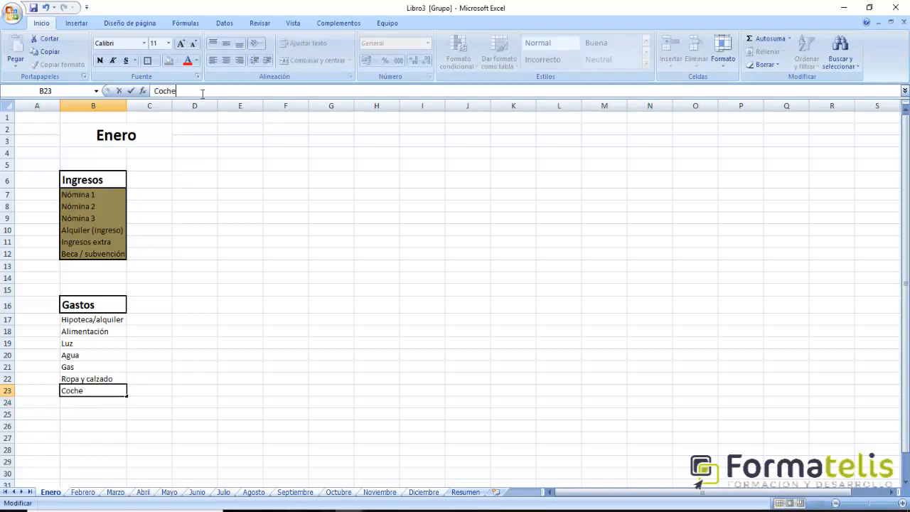
pyautogui.write('1')
pyautogui.press('Return')
pyautogui.write('Coc')
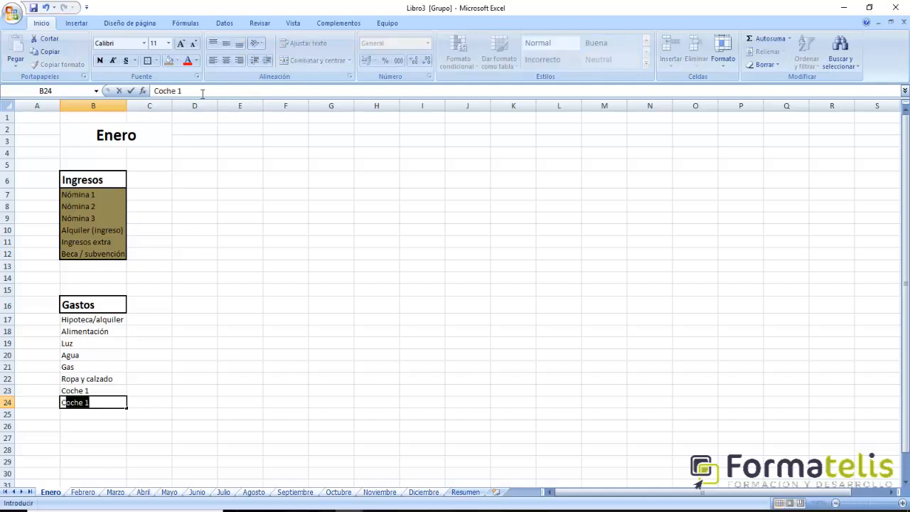
pyautogui.write('he 2')
pyautogui.press('Return')
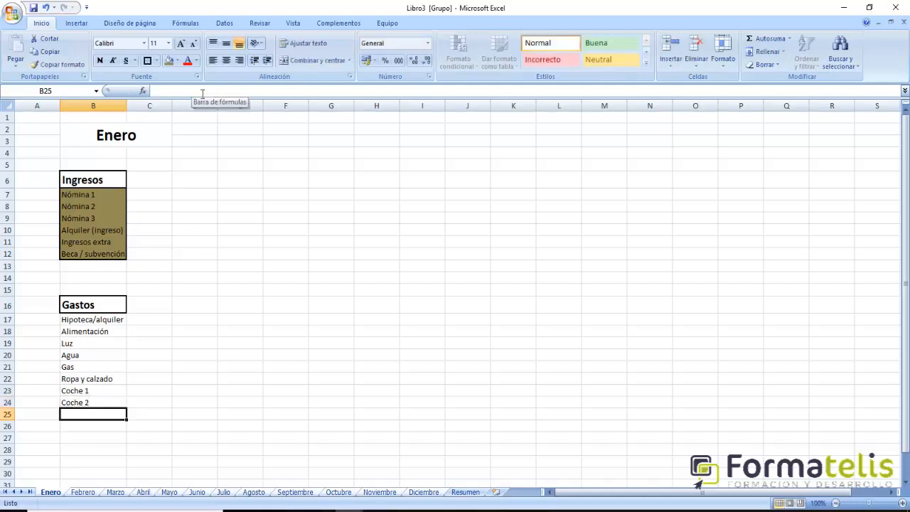
# - Add the vehicle expenses Carburante in B25 and Mantenimiento vehiculos in B26
pyautogui.write('Carburante')
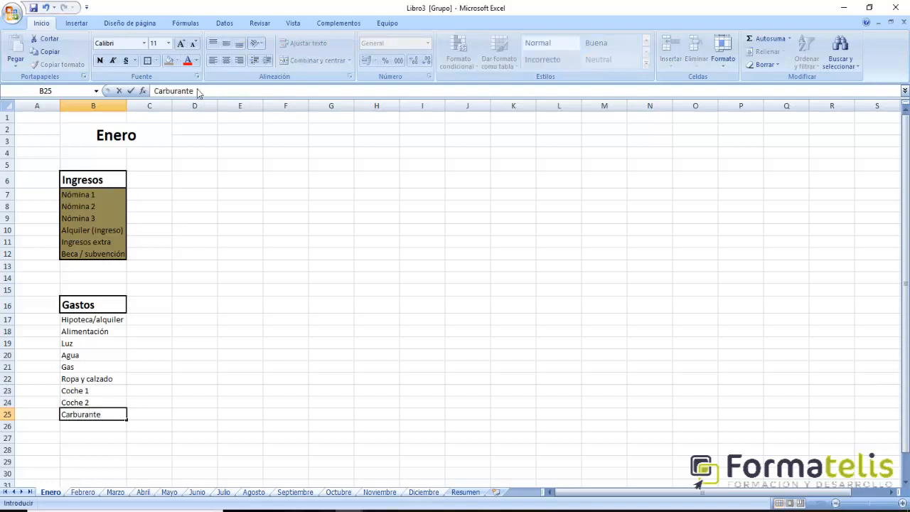
pyautogui.press('Return')
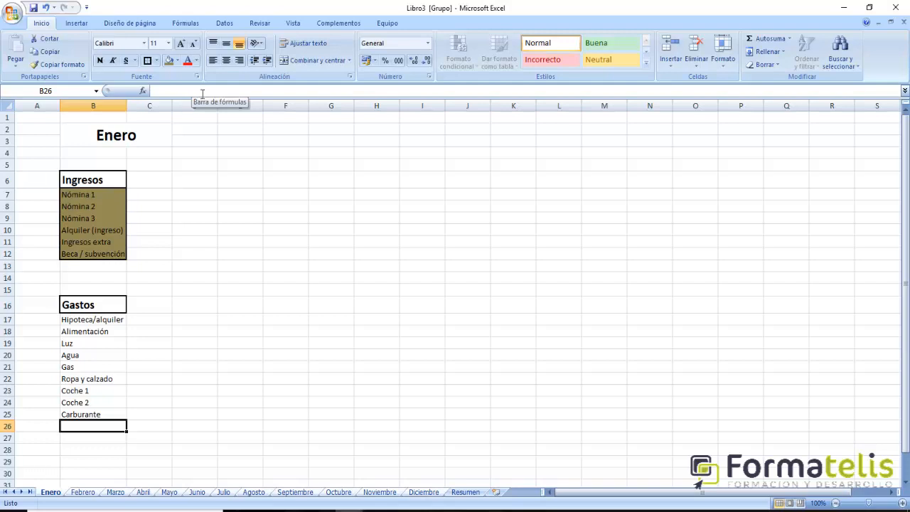
pyautogui.write('Mantenimi')
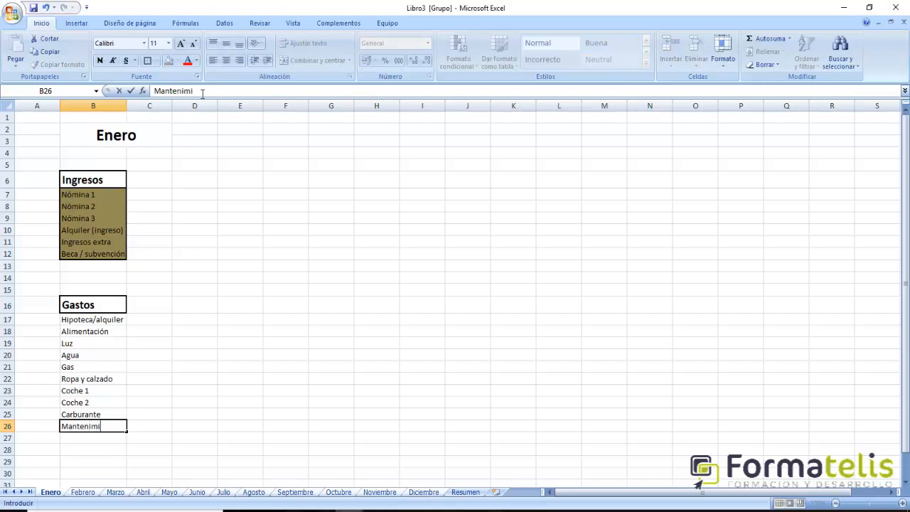
pyautogui.write('ento vehiculos')
pyautogui.press('Return')
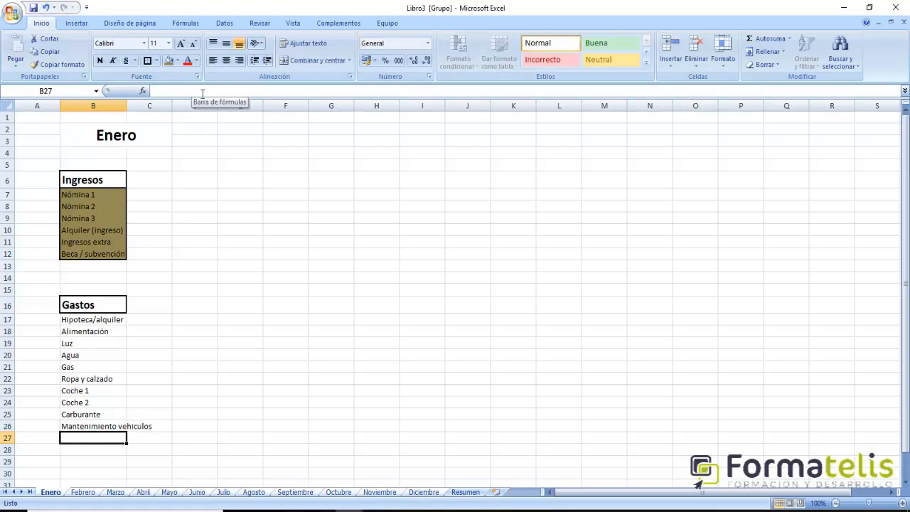
# - Add the insurance expenses Seguro vehículos in B27 and Seguro vivienda in B28
pyautogui.write('Seguro')
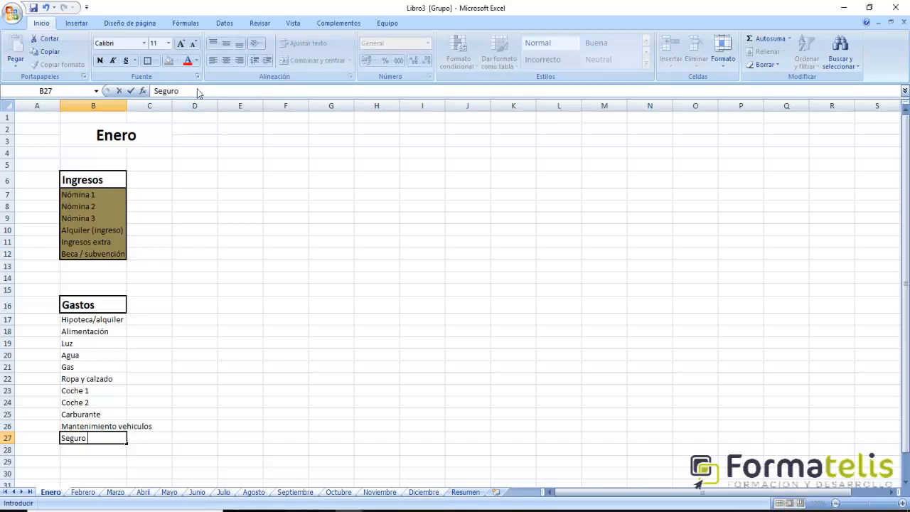
pyautogui.write(' vehículos')
pyautogui.press('Return')
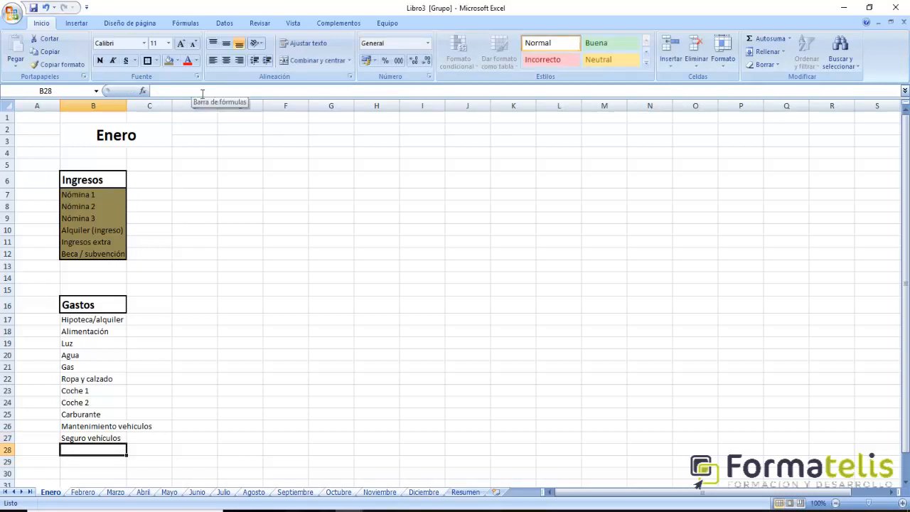
pyautogui.write('Seguro ')
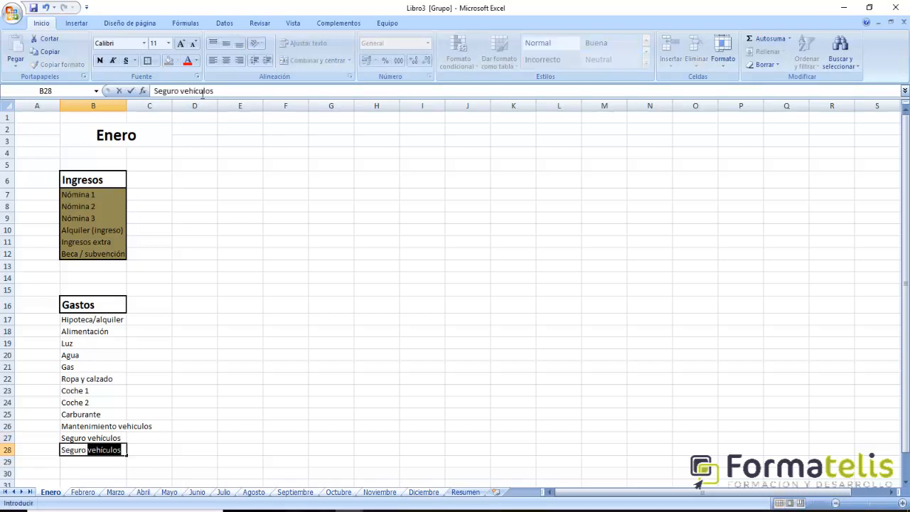
pyautogui.write('vivienda')
pyautogui.press('Return')
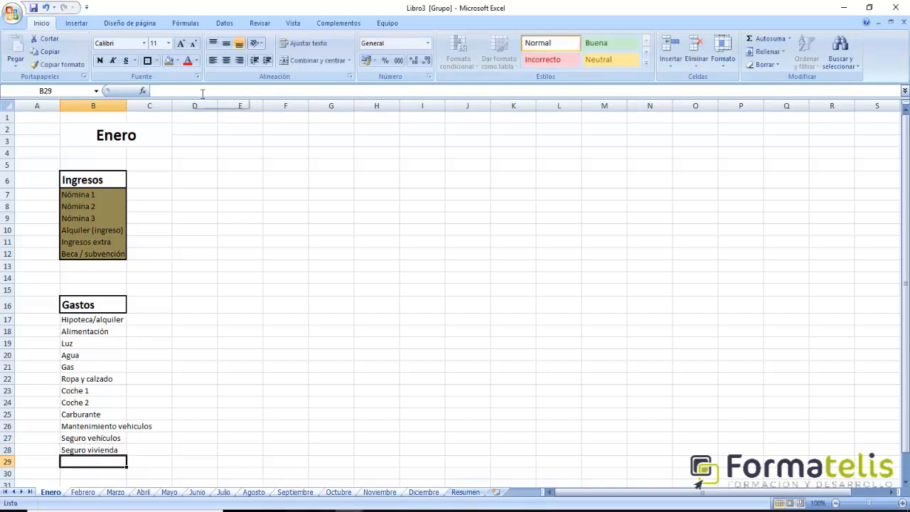
# - Enter Seguros de vida in B29 and Seguros de salud in B30, and widen column B to fit Mantenimiento vehiculos
pyautogui.write('Segur')
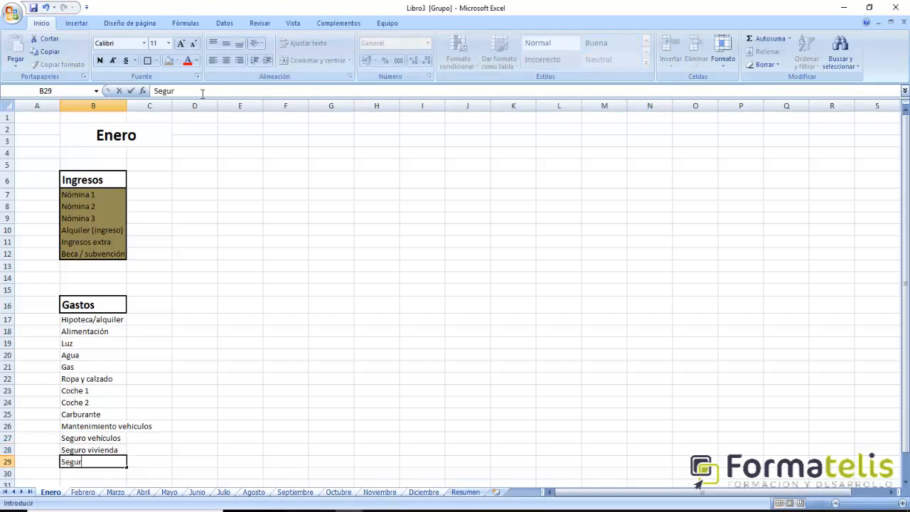
pyautogui.write('os de vida')
pyautogui.press('Return')
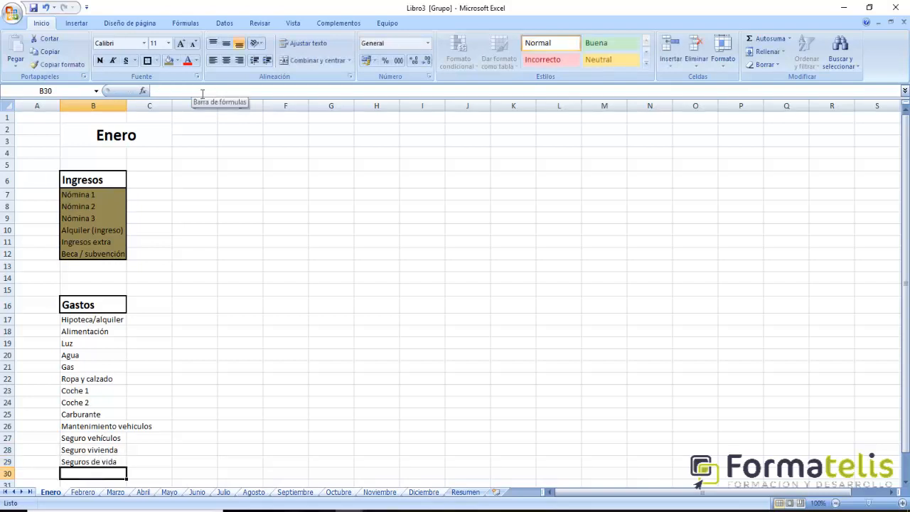
pyautogui.write('Seguros d')
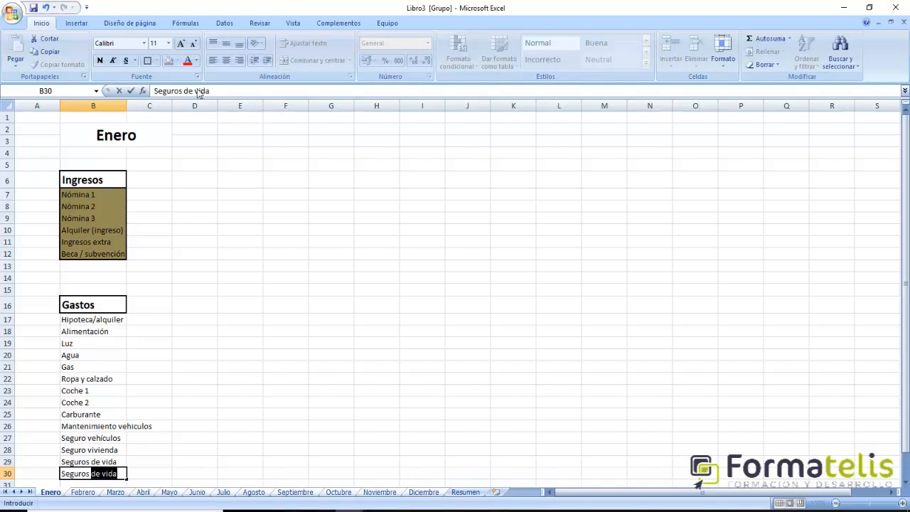
pyautogui.write('e salud')
pyautogui.press('Return')
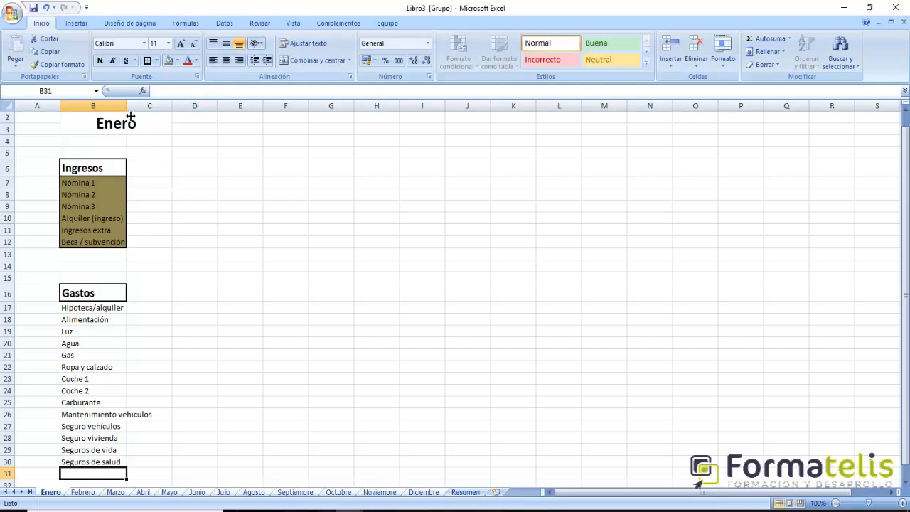
pyautogui.moveTo(127, 107); pyautogui.dragTo(152, 111)
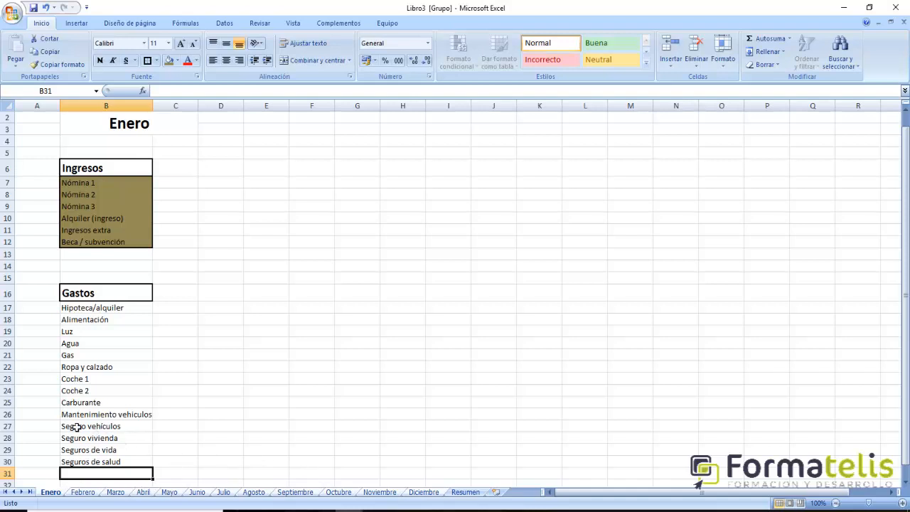
# - Add the tuition expenses Matrícula 1 in B31 and Matricula 2 in B32 of the Gastos list
pyautogui.scroll(-1, 148, 453)
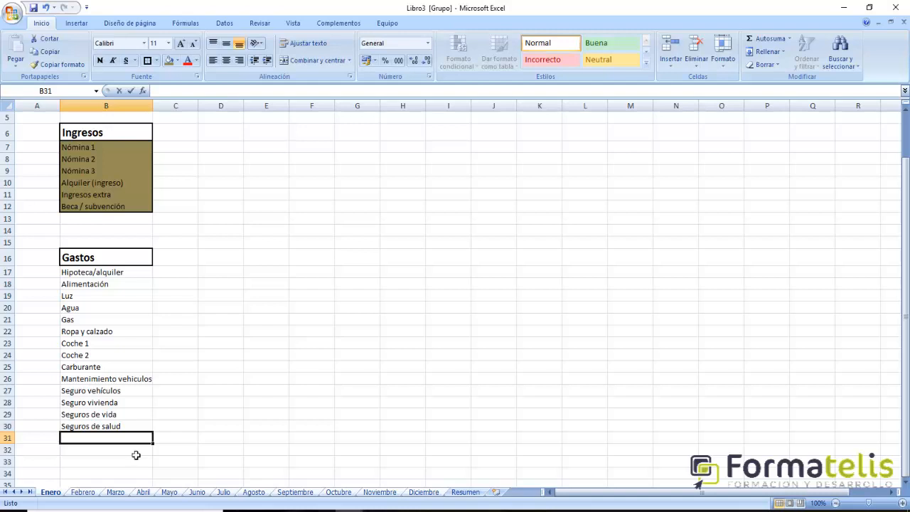
pyautogui.write('Matrñicu')
pyautogui.press('BackSpace')
pyautogui.press('BackSpace')
pyautogui.press('BackSpace')
pyautogui.press('BackSpace')
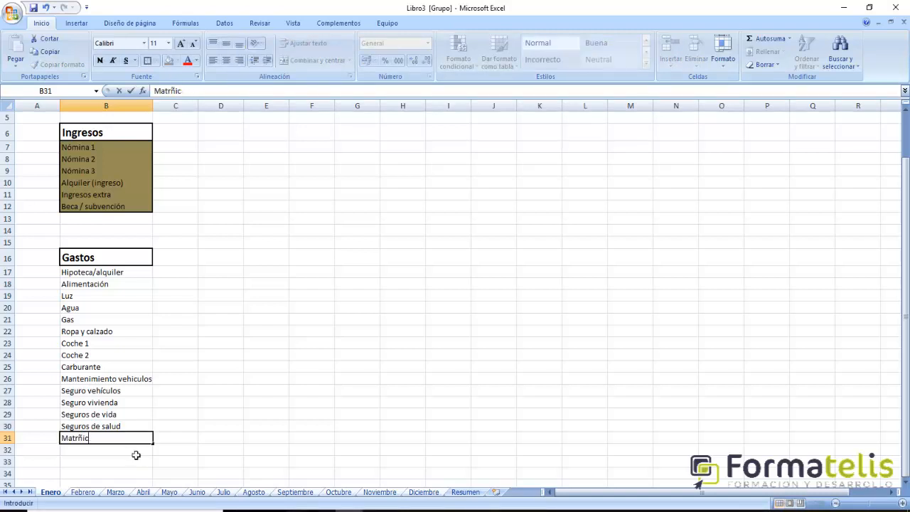
pyautogui.write('iculas')
pyautogui.press('BackSpace')
pyautogui.write('1')
pyautogui.press('Return')
pyautogui.write('Matricul')
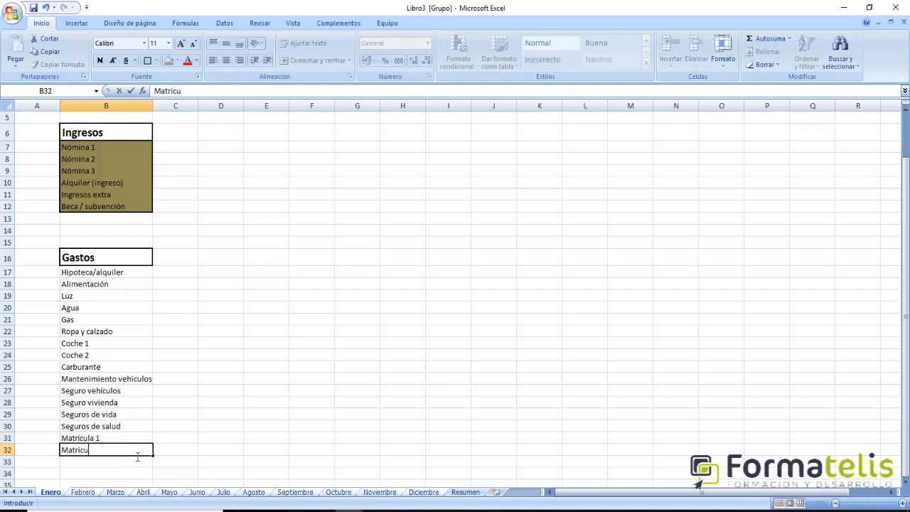
pyautogui.write('a 2')
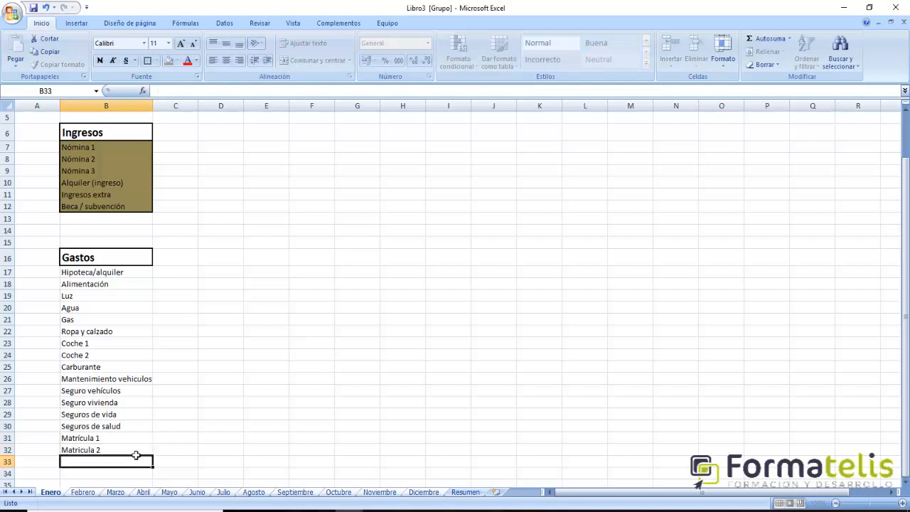
pyautogui.press('Return')
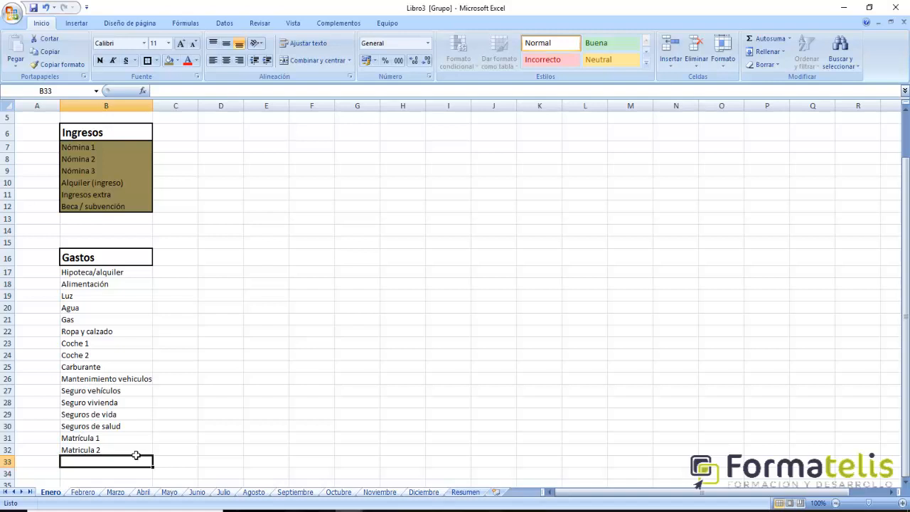
# - Add the housing expenses IBI in B33 and Comunidad in B34
pyautogui.write('IBI')
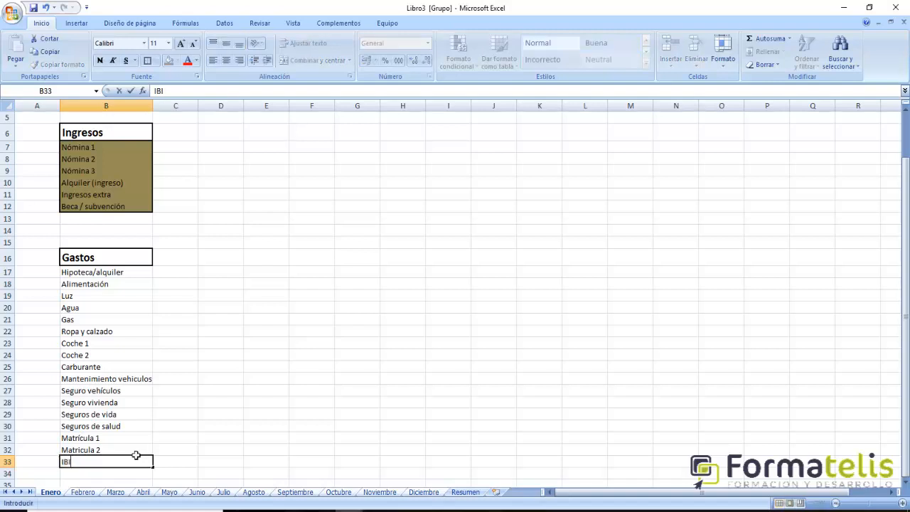
pyautogui.press('Return')
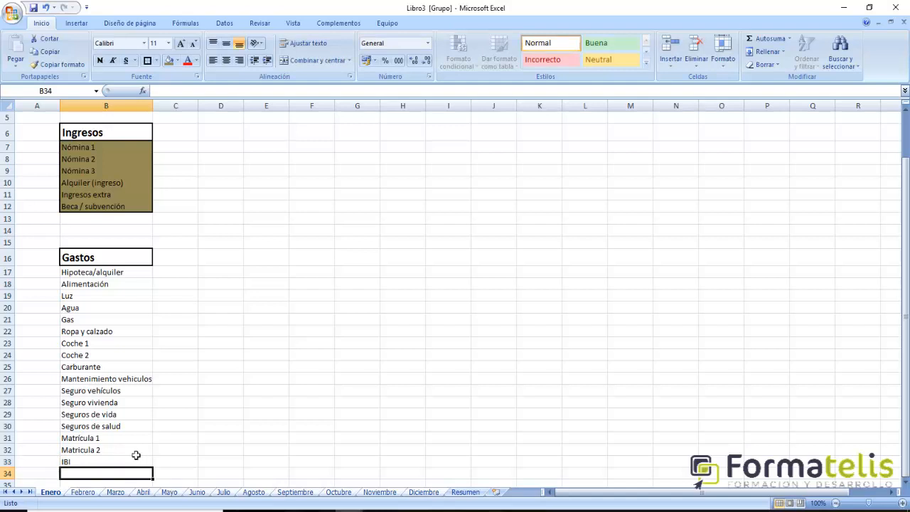
pyautogui.write('Comunidad')
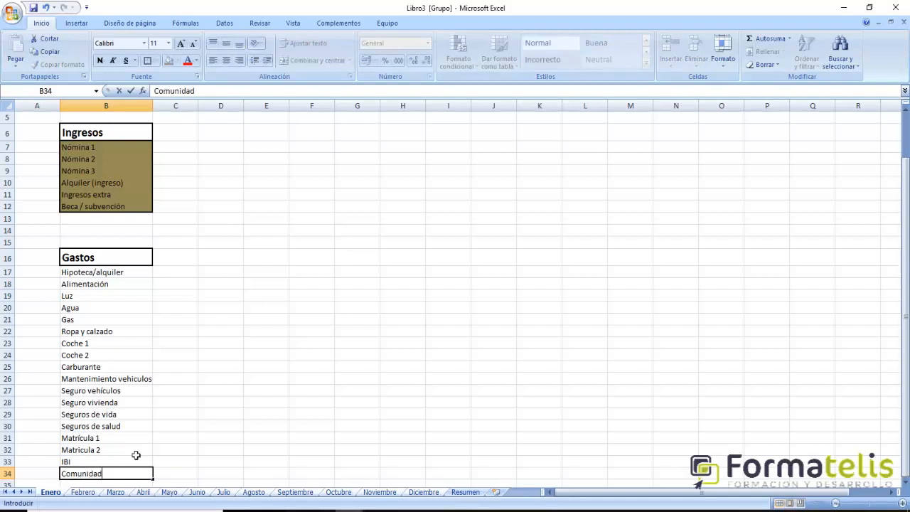
pyautogui.press('Return')
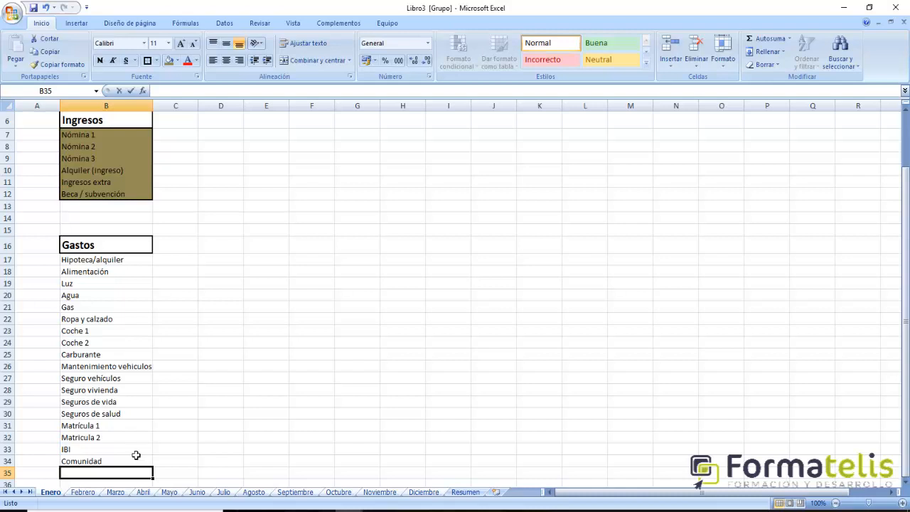
# - Enter Impuestos en general in B35 as the next entry of the Gastos list
pyautogui.write('Impuestos e')
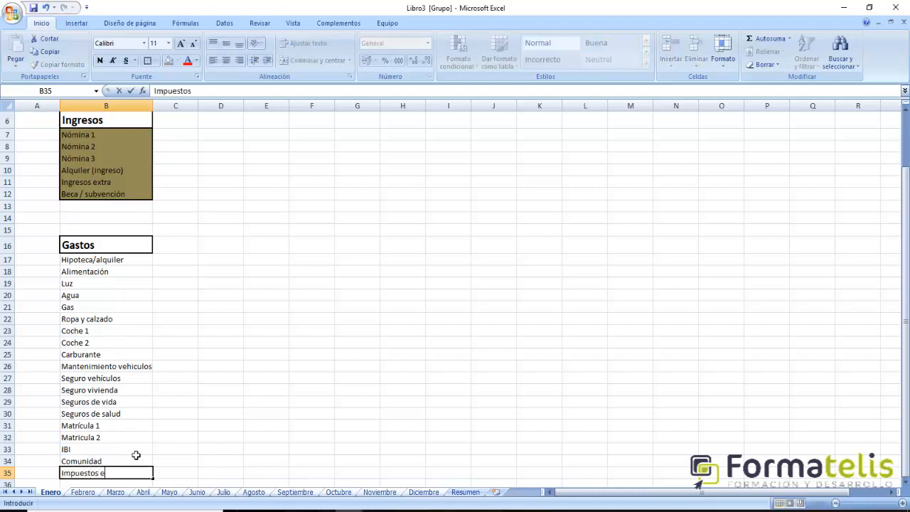
pyautogui.write('n general')
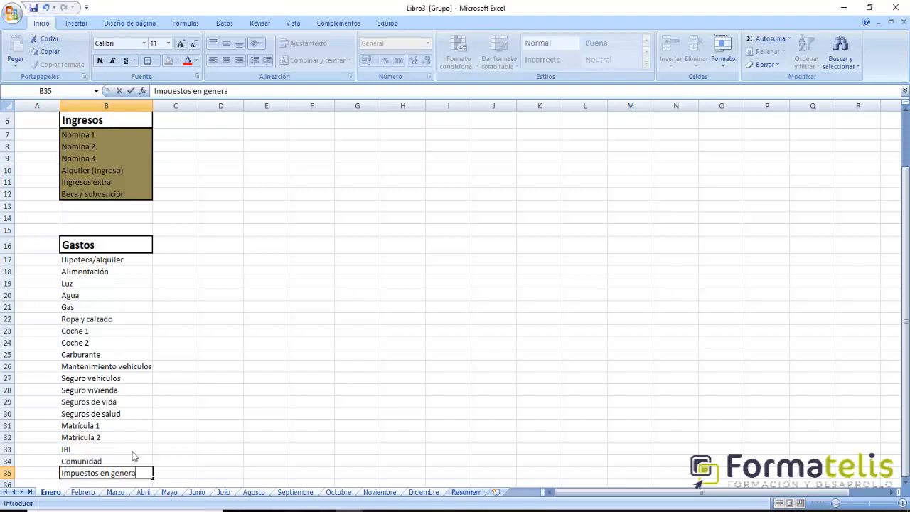
pyautogui.press('Return')
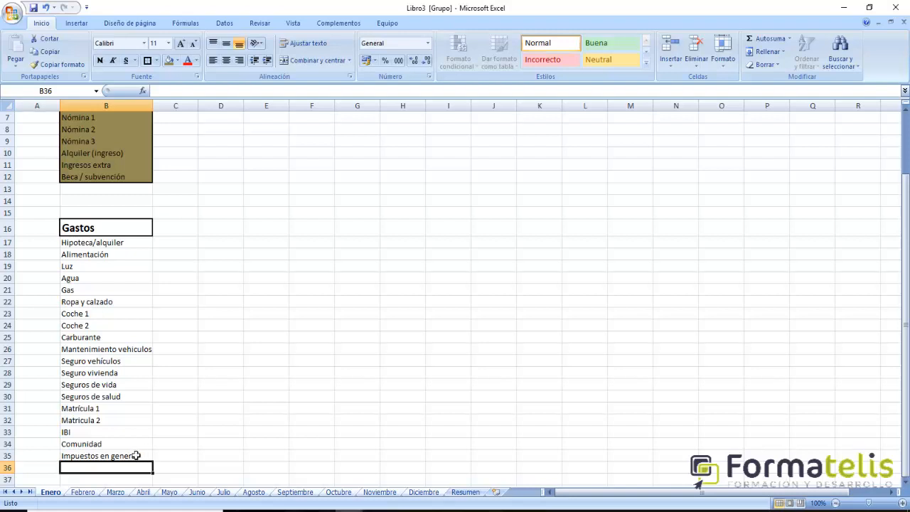
# - Enter Telefonía + Internet in B36 below the general taxes entry
pyautogui.write('TEl')
pyautogui.press('BackSpace')
pyautogui.press('BackSpace')
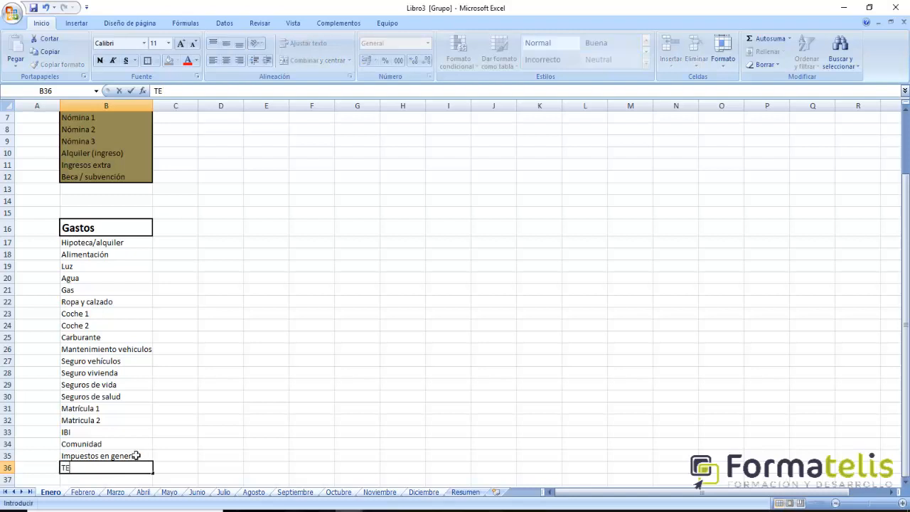
pyautogui.write('elefonía')
pyautogui.write('+ Internet')
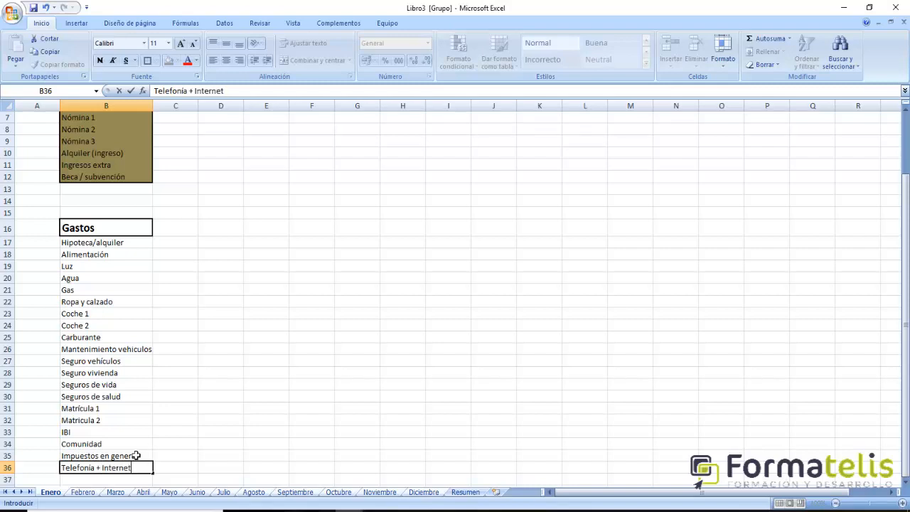
pyautogui.press('Return')
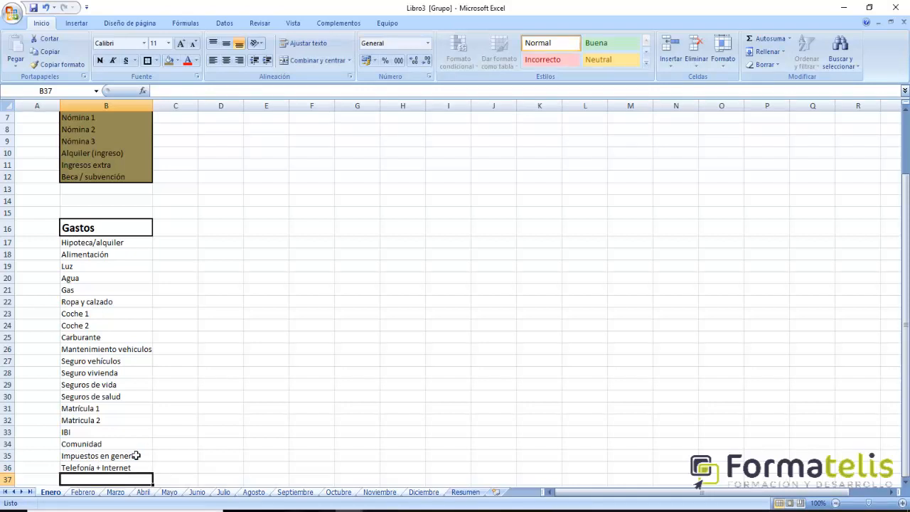
# - Review the Gastos entries from Hipoteca/alquiler in B17 to Telefonía + Internet in B36, ending on the first empty cell below
pyautogui.press('Return')
pyautogui.press('Up')
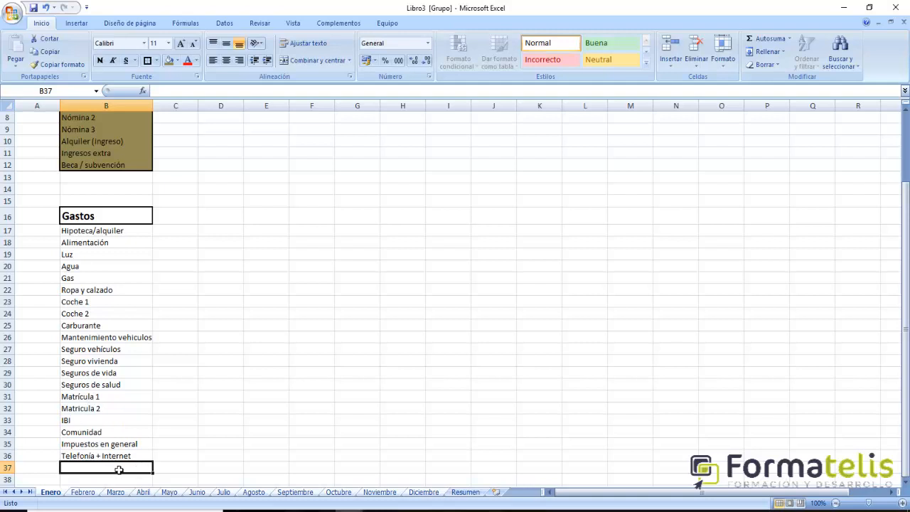
pyautogui.click(91, 457)
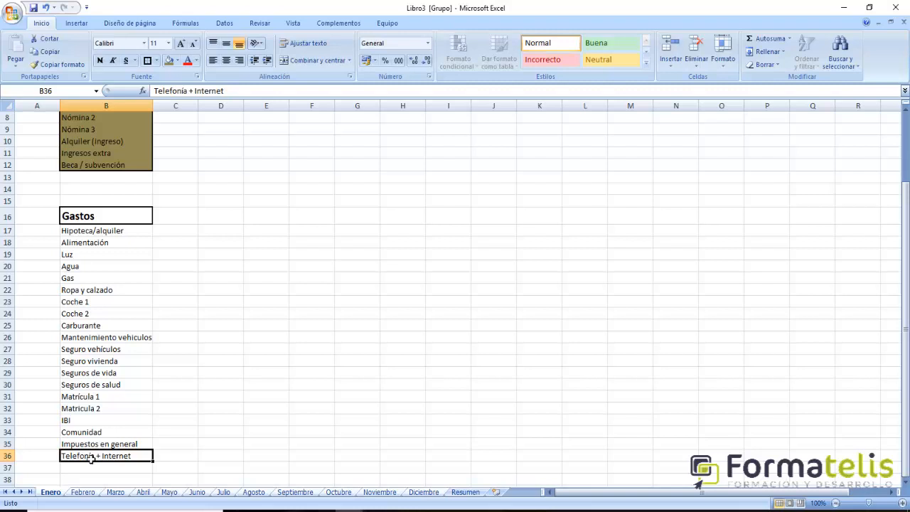
pyautogui.press('Down')
pyautogui.press('Up')
pyautogui.press('Up')
pyautogui.press('Up')
pyautogui.press('Up')
pyautogui.press('Up')
pyautogui.press('Up')
pyautogui.press('Up')
pyautogui.press('Up')
pyautogui.press('Up')
pyautogui.press('Up')
pyautogui.press('Up')
pyautogui.press('Up')
pyautogui.press('Up')
pyautogui.press('Up')
pyautogui.press('Up')
pyautogui.press('Up')
pyautogui.press('Up')
pyautogui.press('Up')
pyautogui.press('Up')
pyautogui.press('Up')
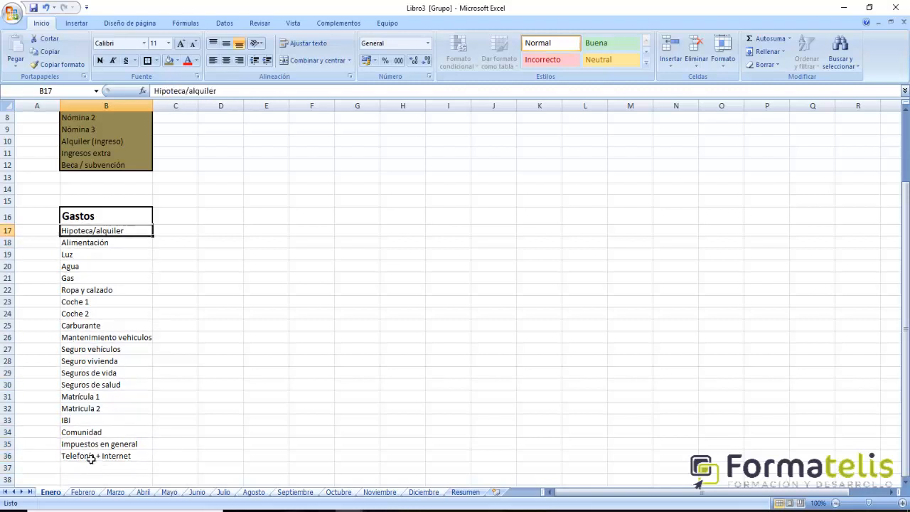
pyautogui.press('Down')
pyautogui.press('Down')
pyautogui.press('Down')
pyautogui.press('Down')
pyautogui.press('Down')
pyautogui.press('Down')
pyautogui.press('Down')
pyautogui.press('Down')
pyautogui.press('Down')
pyautogui.press('Down')
pyautogui.press('Down')
pyautogui.press('Down')
pyautogui.press('Down')
pyautogui.press('Down')
pyautogui.press('Down')
pyautogui.press('Down')
pyautogui.press('Down')
pyautogui.press('Down')
pyautogui.press('Down')
pyautogui.press('Down')
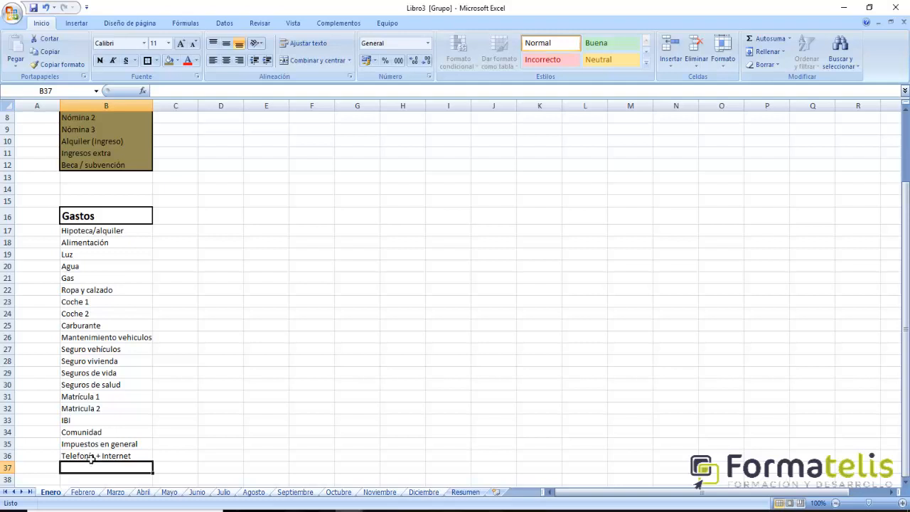
# - Enter Cenas y similares in B37 and Muebles / menaje in B38
pyautogui.write('Cenas')
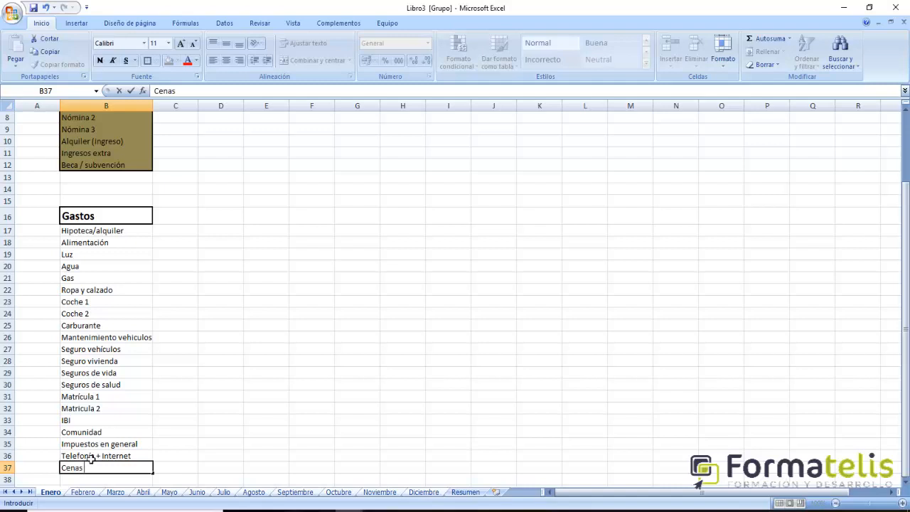
pyautogui.write(' y similares')
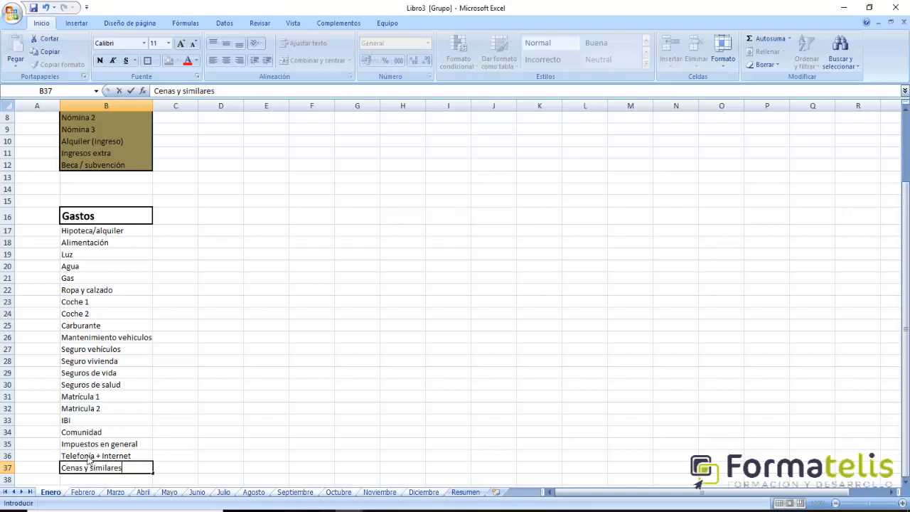
pyautogui.press('Return')
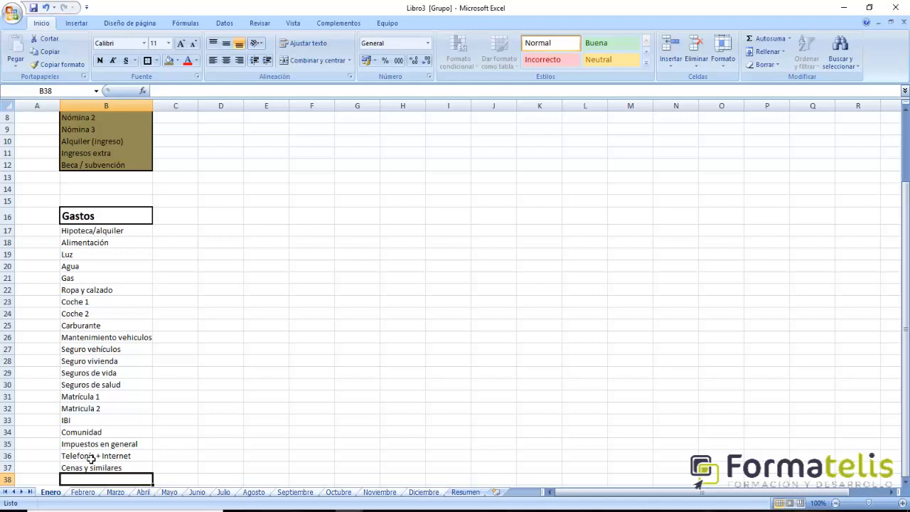
pyautogui.write('Muebles')
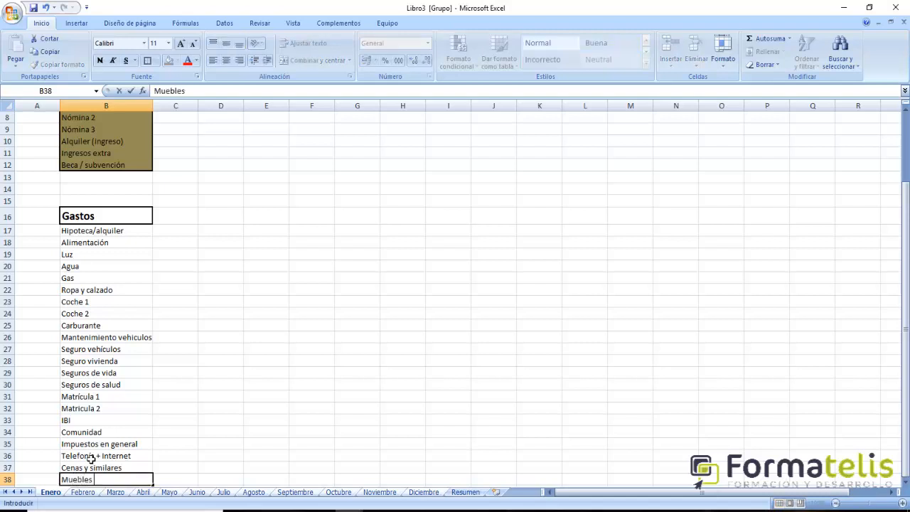
pyautogui.write(' / menaje')
pyautogui.press('Return')
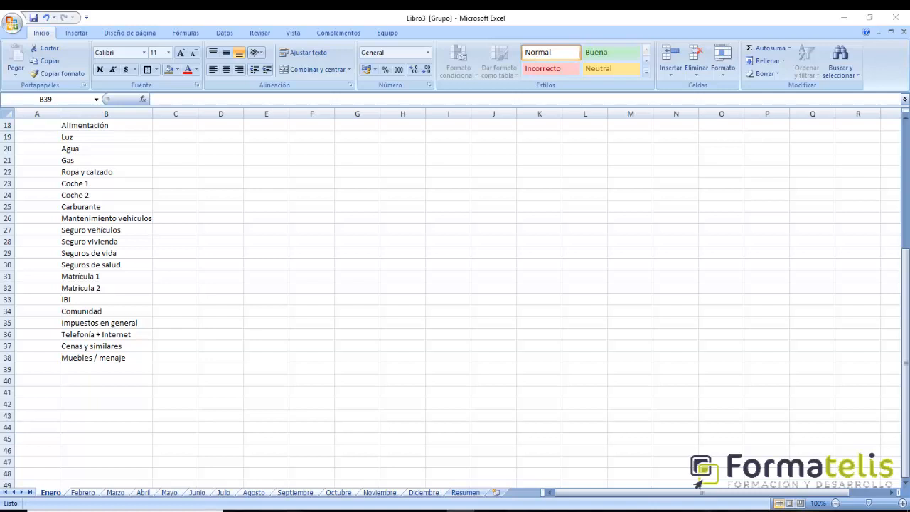
# - Enter Bienes de consumo in B39, below the furniture expense
pyautogui.click(74, 369)
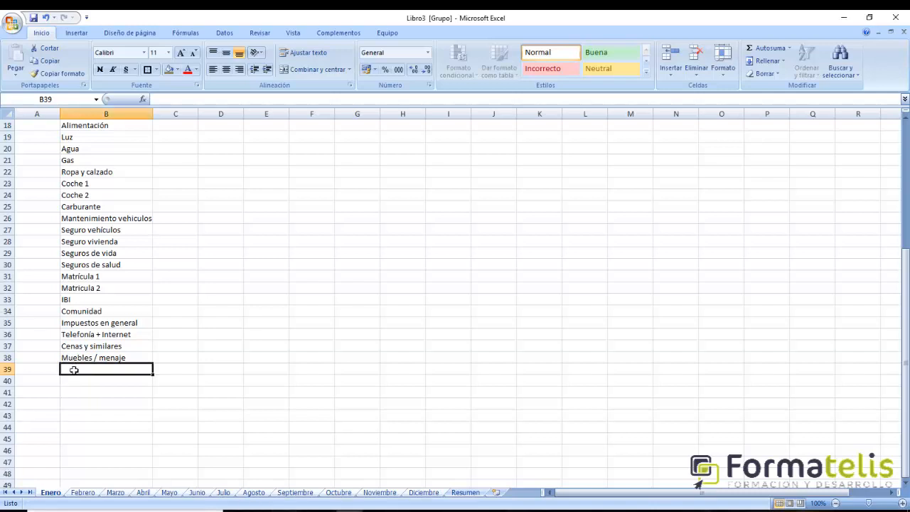
pyautogui.write('Bienes ')
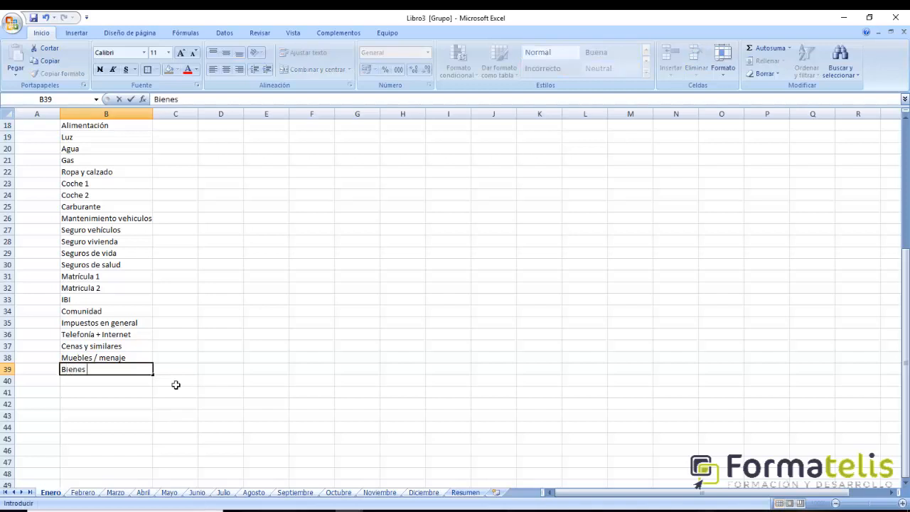
pyautogui.write('de consumo')
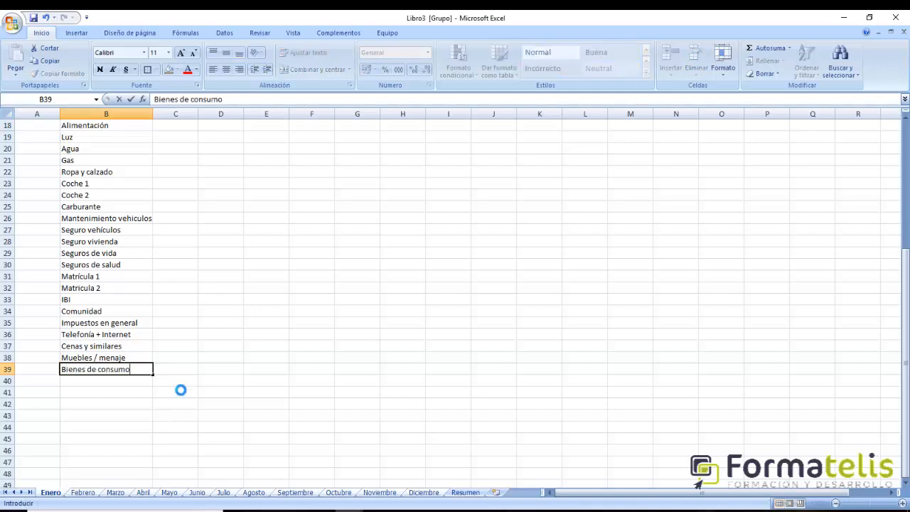
pyautogui.press('Return')
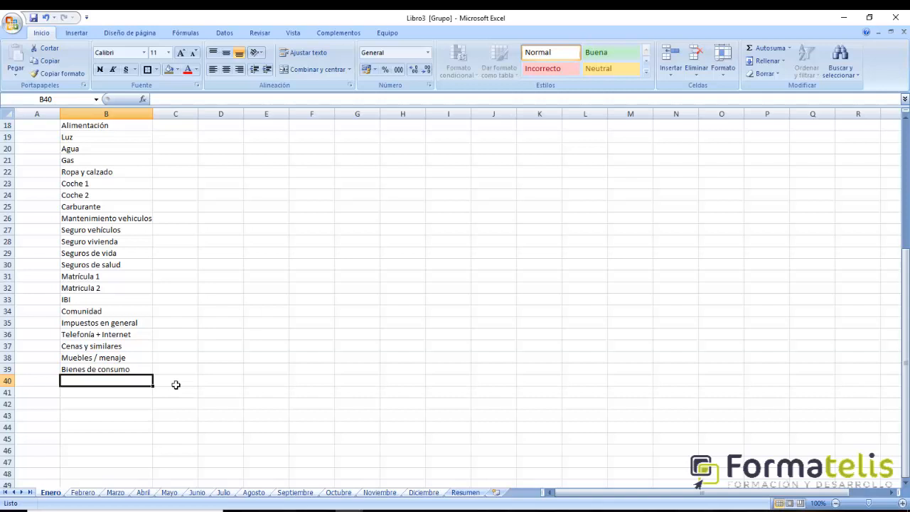
# - Add the leisure expenses Viajes / hoteles in B40 and Espectáculos in B41
pyautogui.write('Viajes')
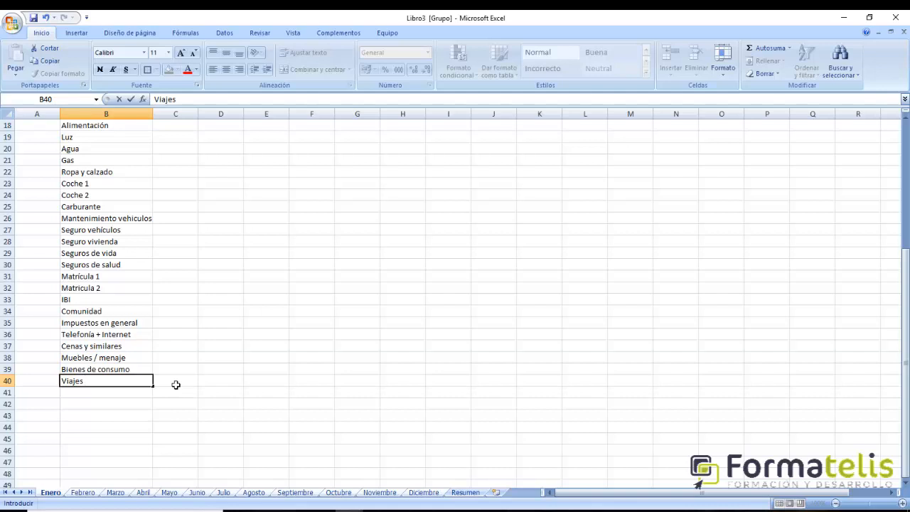
pyautogui.write('/ hotes')
pyautogui.press('BackSpace')
pyautogui.write('les')
pyautogui.press('Return')
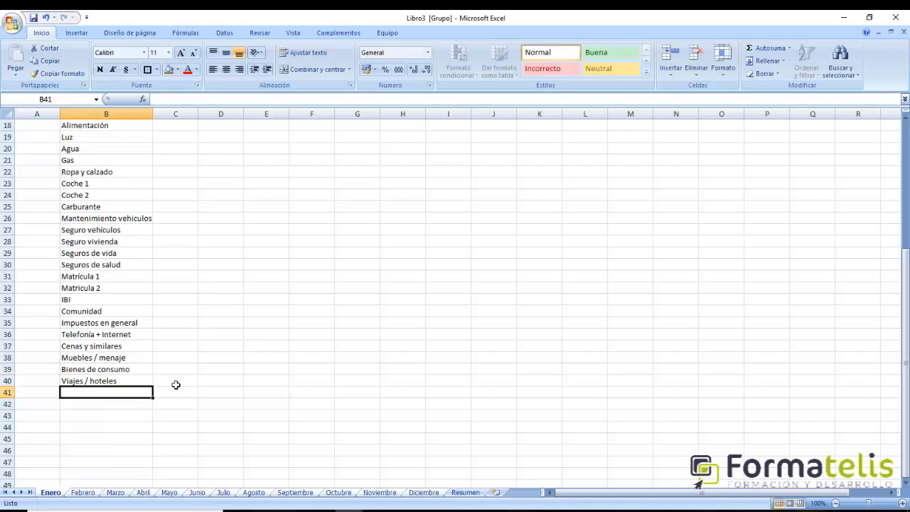
pyautogui.write('Espect')
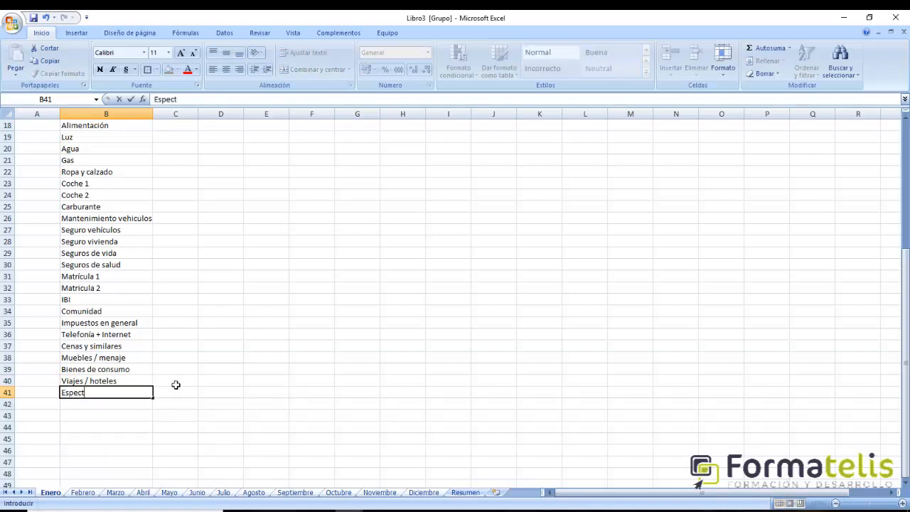
pyautogui.write('áculos')
pyautogui.press('Return')
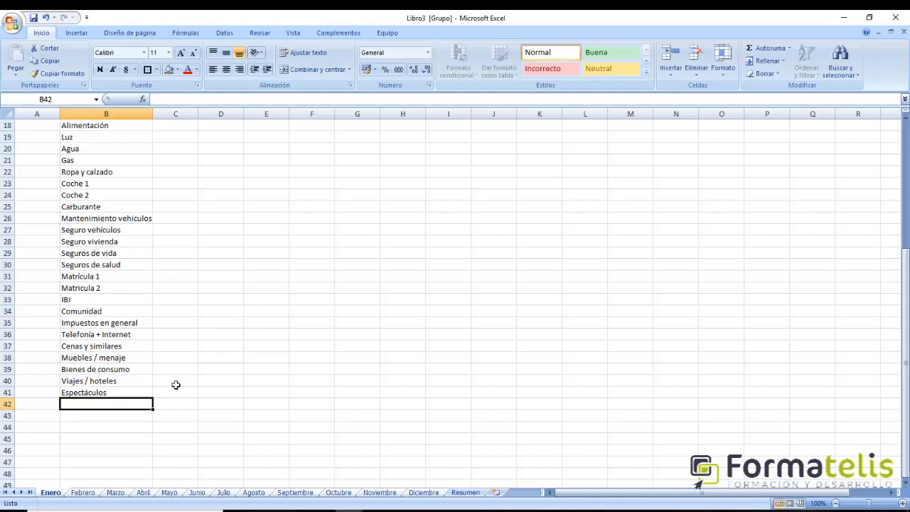
# - Enter Ocio en general in B42 as the last entry of the Gastos list
pyautogui.write('Otr')
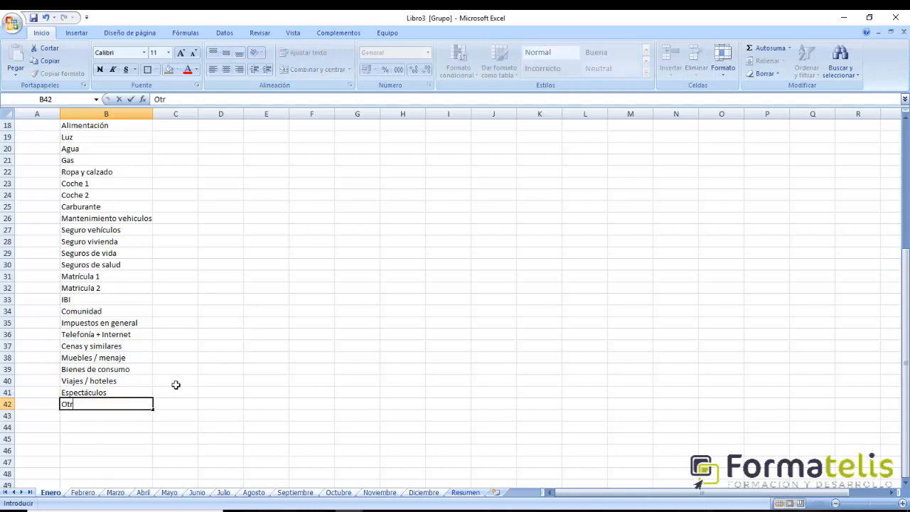
pyautogui.press('BackSpace')
pyautogui.press('BackSpace')
pyautogui.write('Cio')
pyautogui.press('BackSpace')
pyautogui.press('BackSpace')
pyautogui.press('BackSpace')
pyautogui.write('cio')
pyautogui.write('en general')
pyautogui.press('Return')
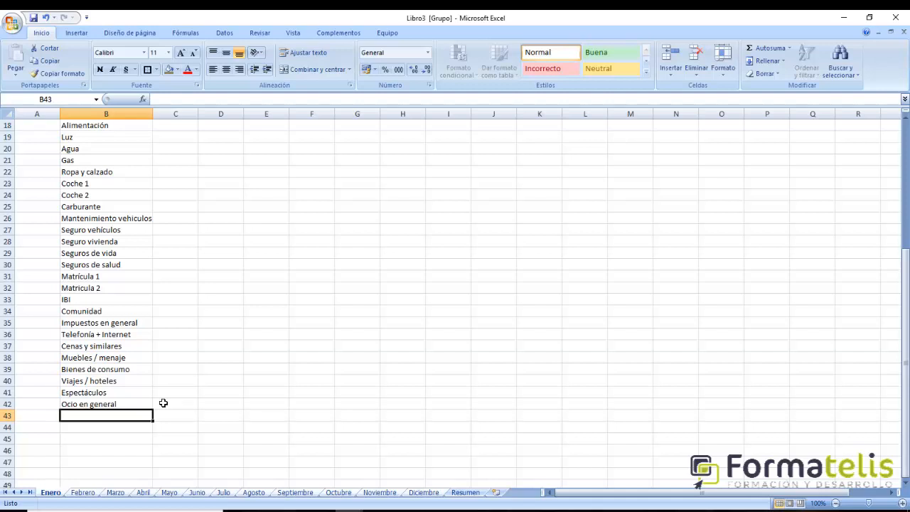
pyautogui.scroll(1, 162, 400)
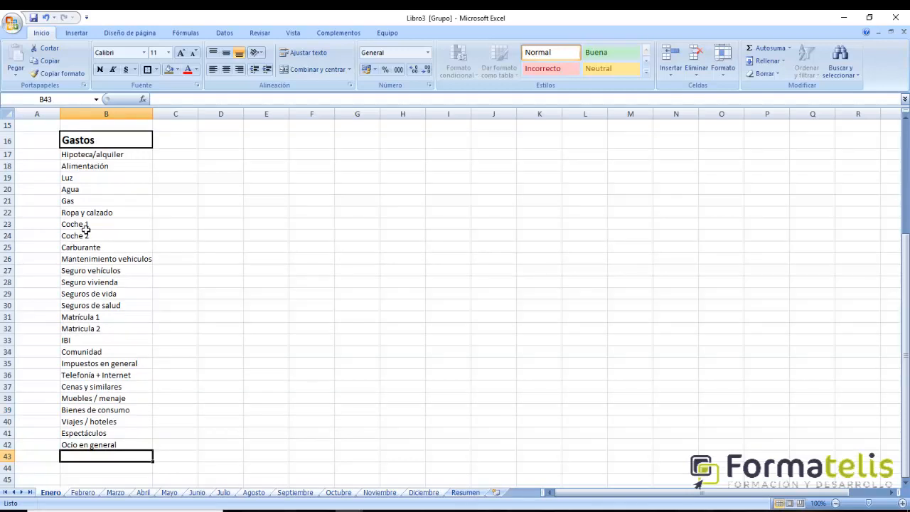
# - Move the expenses from Ropa y calzado through Ocio en general down one row, so the block starts in B23
pyautogui.moveTo(89, 216); pyautogui.dragTo(118, 445)
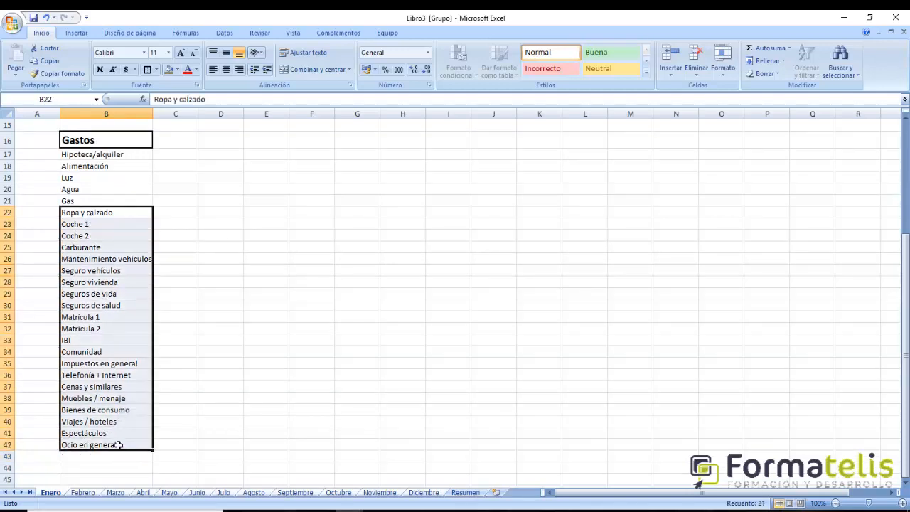
pyautogui.hotkey('ctrl', 'x')
pyautogui.click(78, 225)
pyautogui.hotkey('ctrl', 'v')
# - Enter Limpieza in B22, between Gas and Ropa y calzado
pyautogui.click(82, 216)
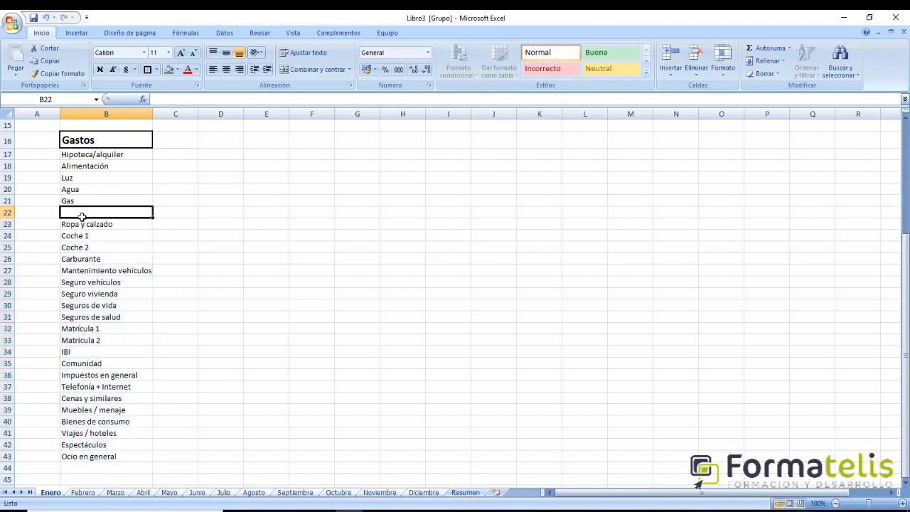
pyautogui.write('Lipieza')
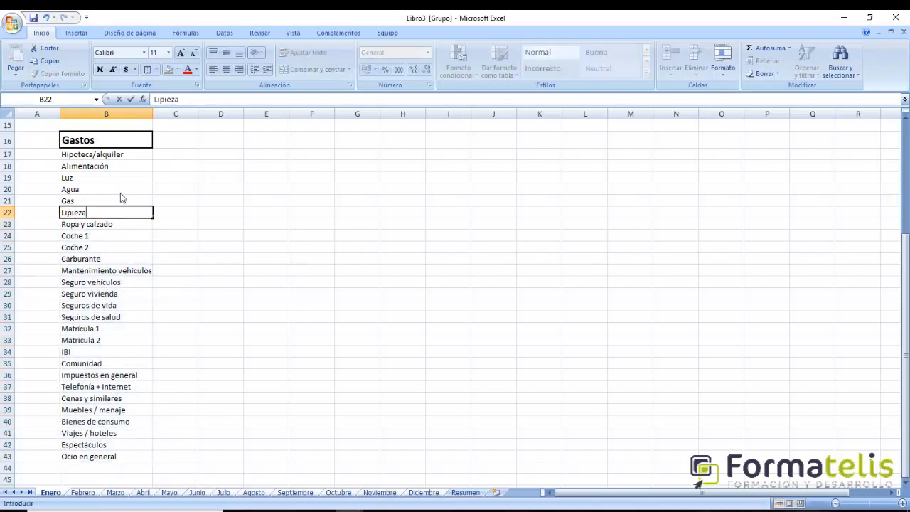
pyautogui.press('BackSpace')
pyautogui.press('BackSpace')
pyautogui.press('BackSpace')
pyautogui.press('BackSpace')
pyautogui.press('BackSpace')
pyautogui.write('mpieza')
pyautogui.press('Return')
# - Add Gastos extraordinarios in B44 and Otros gastos in B45 at the end of the Gastos list
pyautogui.click(71, 470)
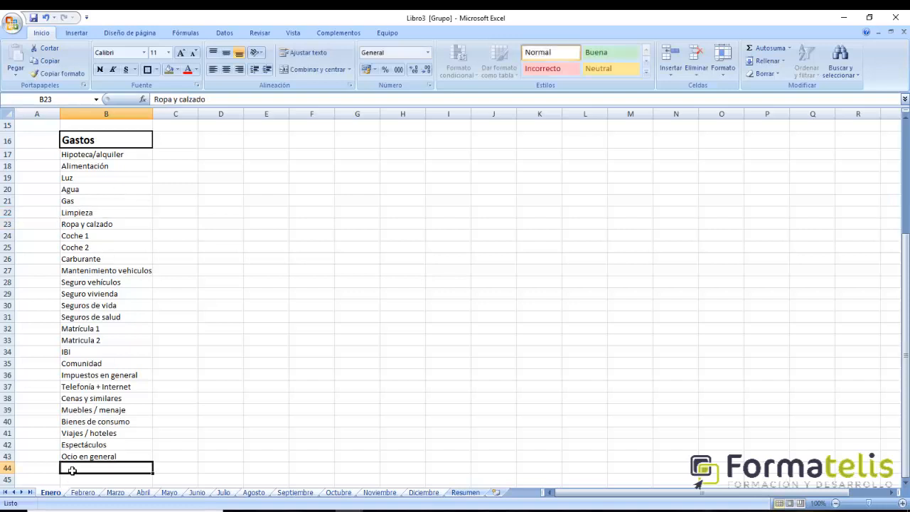
pyautogui.write('Gas')
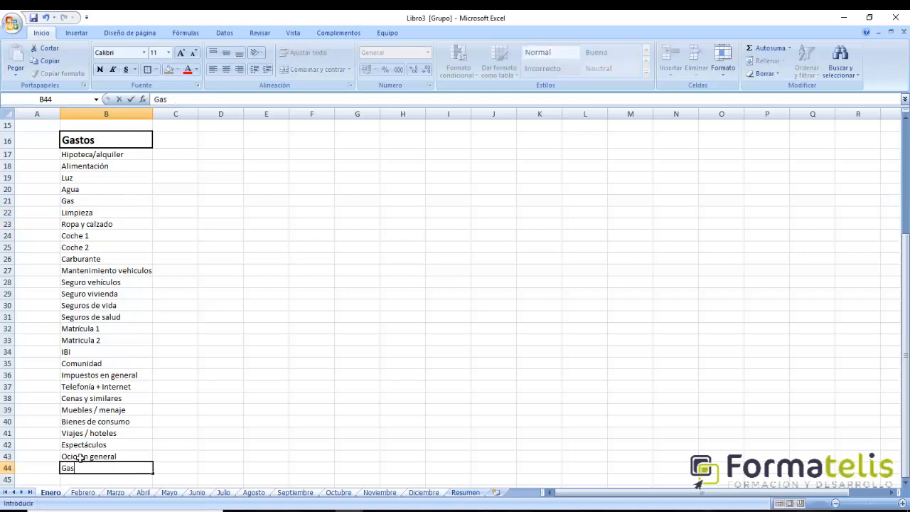
pyautogui.write('to')
pyautogui.write('s extraordinarios')
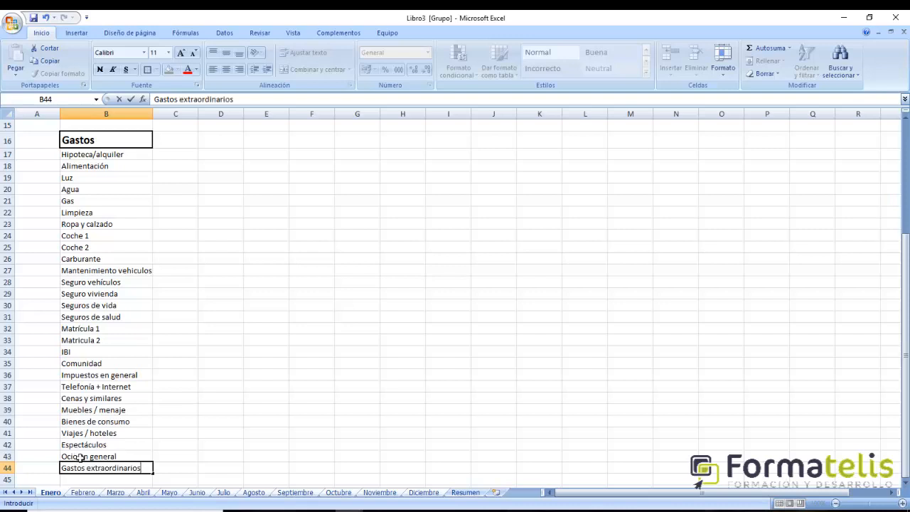
pyautogui.press('Return')
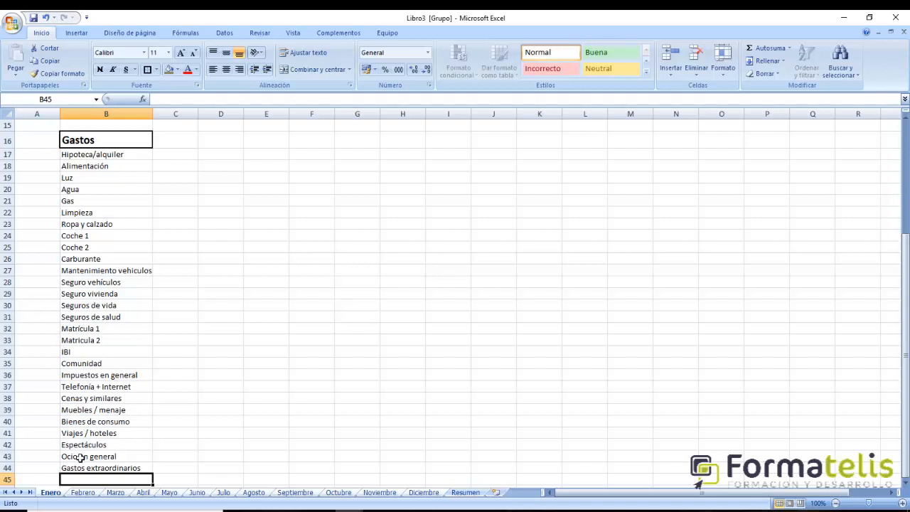
pyautogui.write('O')
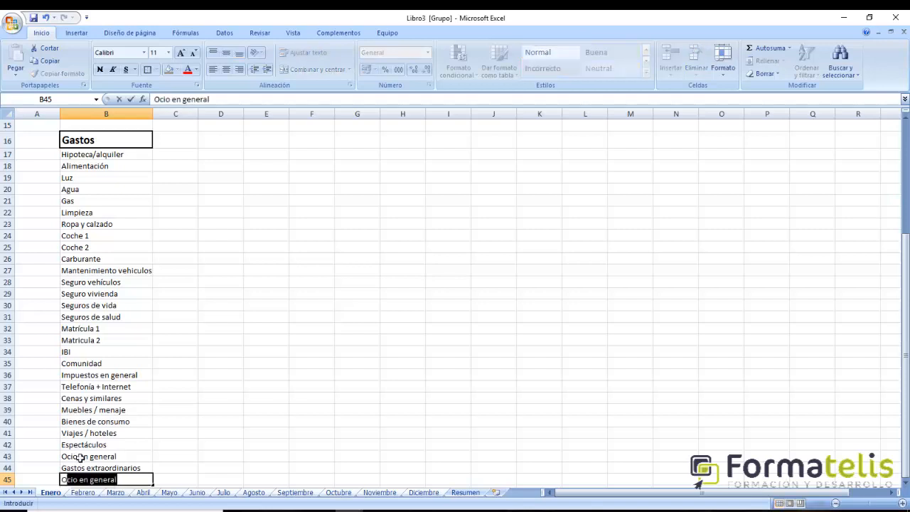
pyautogui.write('tros gastos')
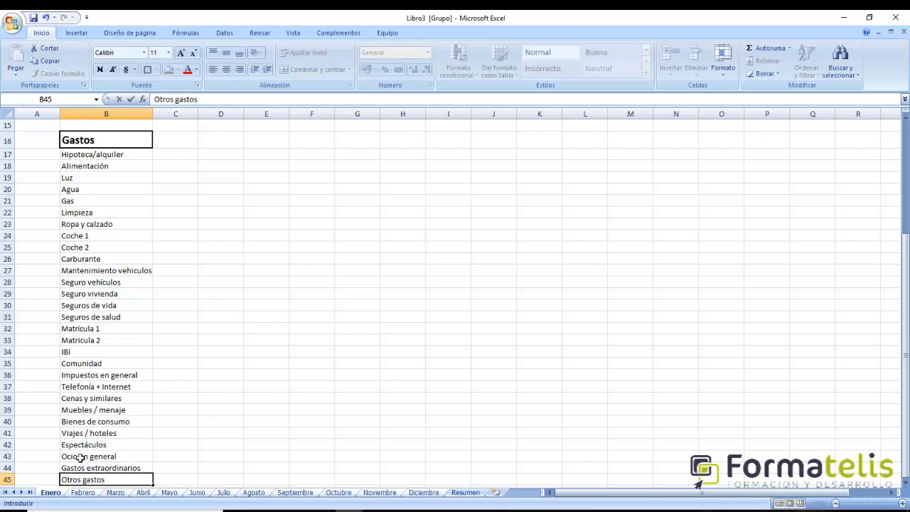
pyautogui.press('Return')
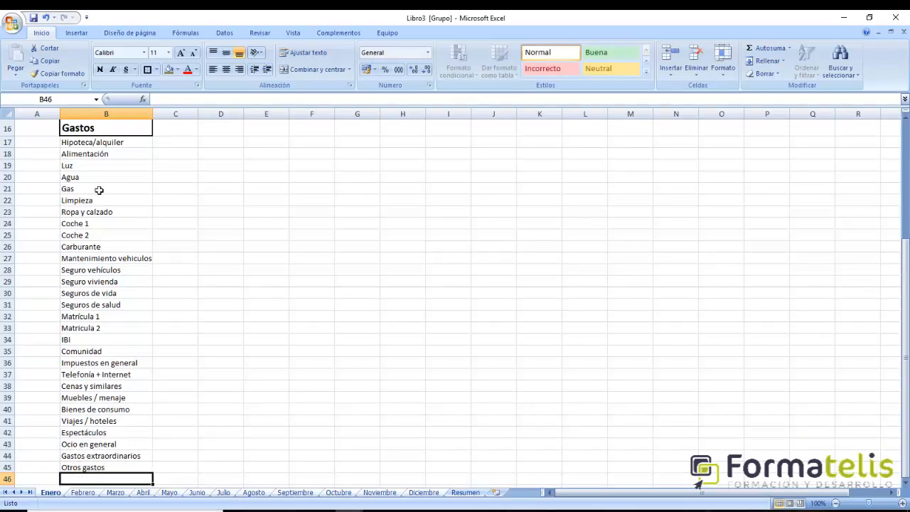
# - Put an outline border around the Gastos entries in B17:B45
pyautogui.moveTo(107, 146); pyautogui.dragTo(118, 470)
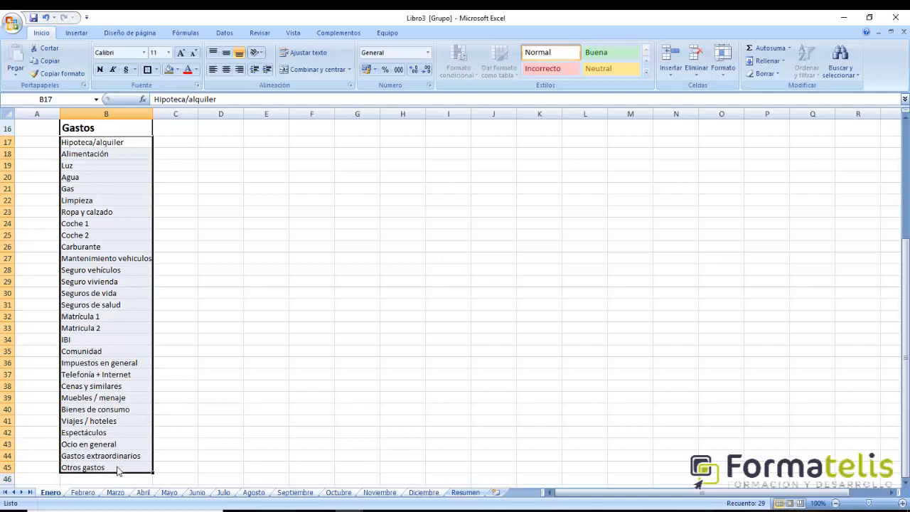
pyautogui.click(147, 70)
pyautogui.scroll(4, 306, 311)
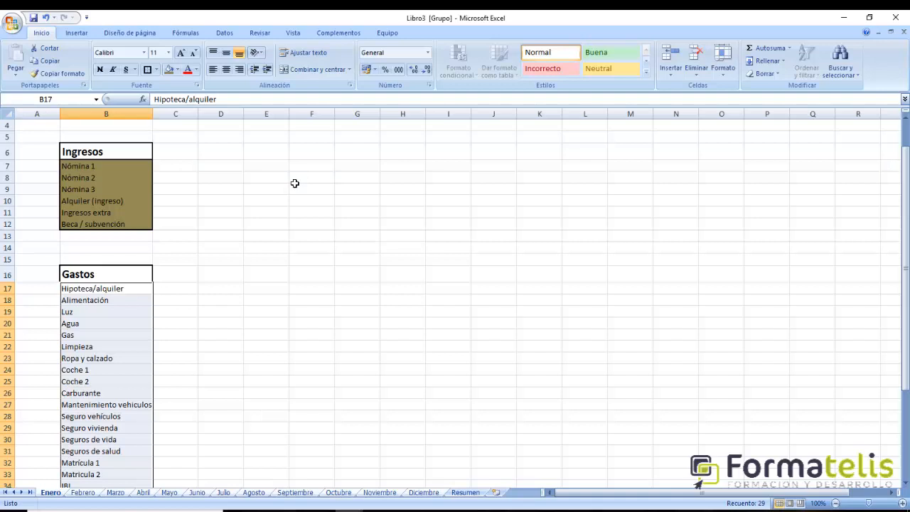
pyautogui.scroll(1, 175, 228)
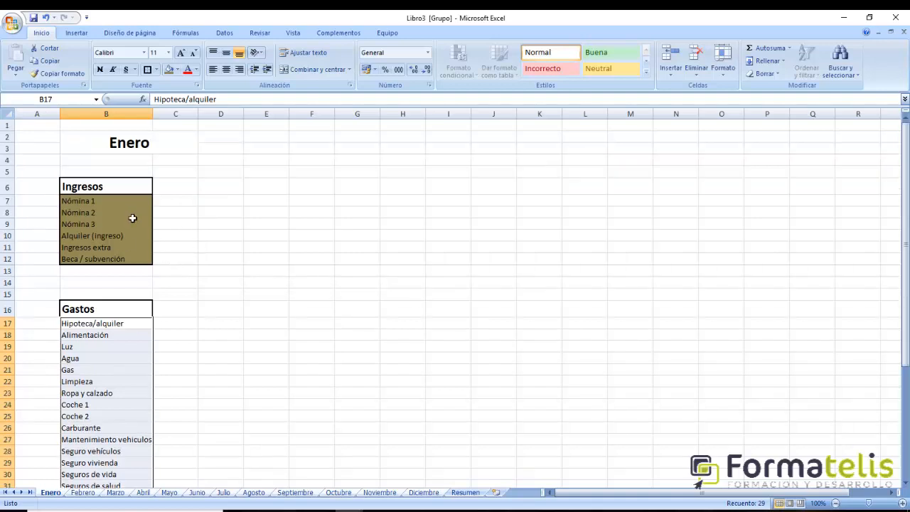
# - Enter the week header Semana 1 in C5, above the Ingresos row
pyautogui.click(171, 189)
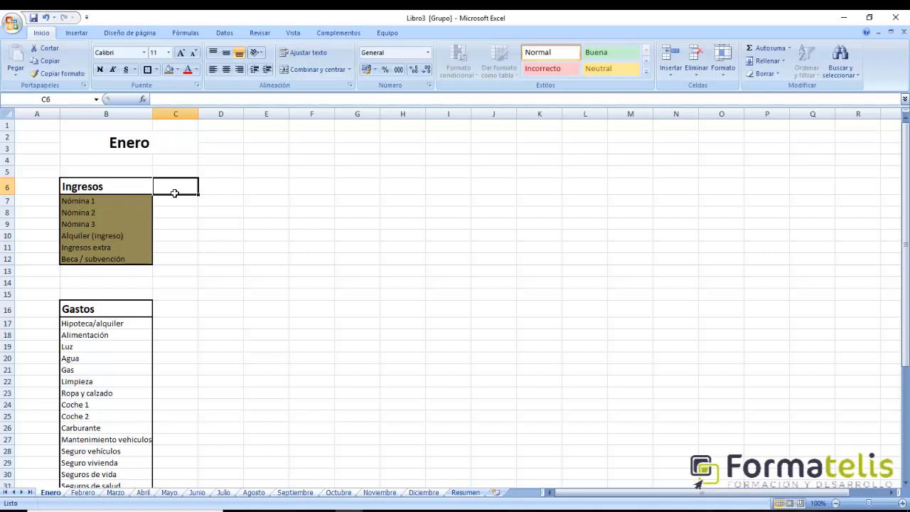
pyautogui.press('Up')
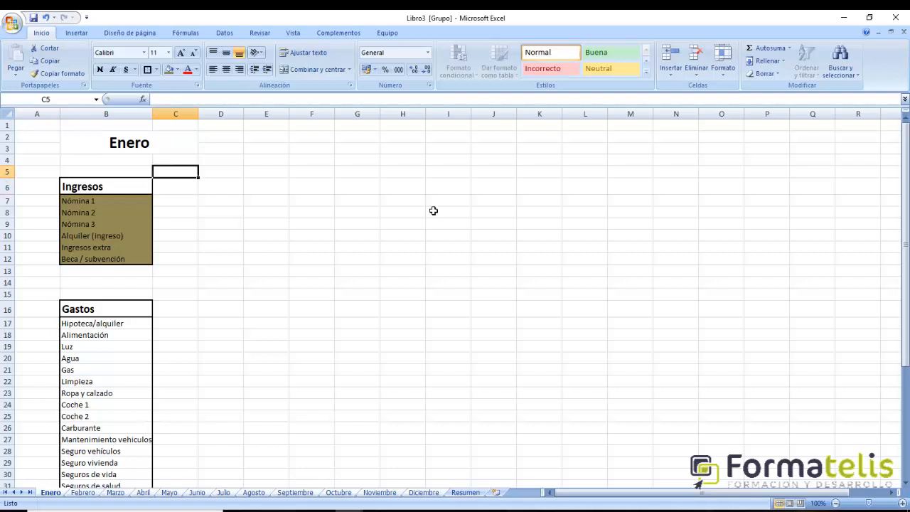
pyautogui.write('sem')
pyautogui.press('BackSpace')
pyautogui.press('BackSpace')
pyautogui.write('Sem')
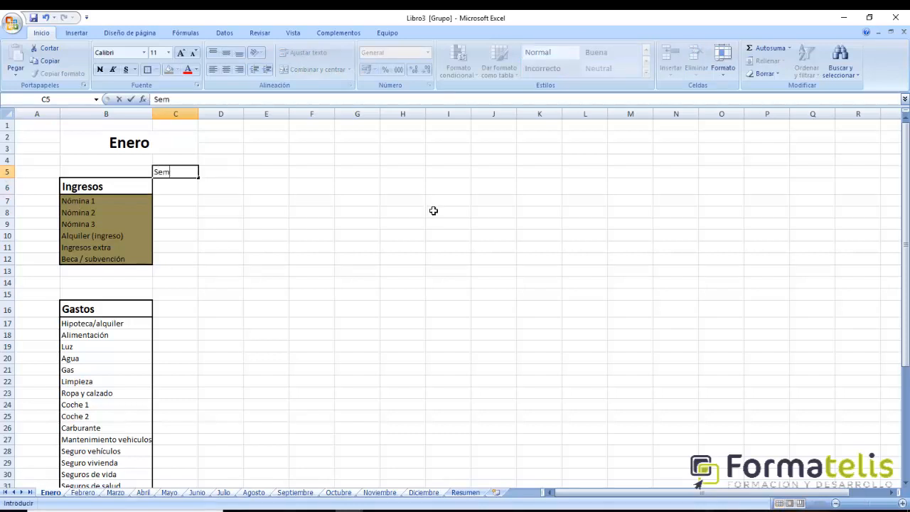
pyautogui.write('ana 1')
pyautogui.press('Return')
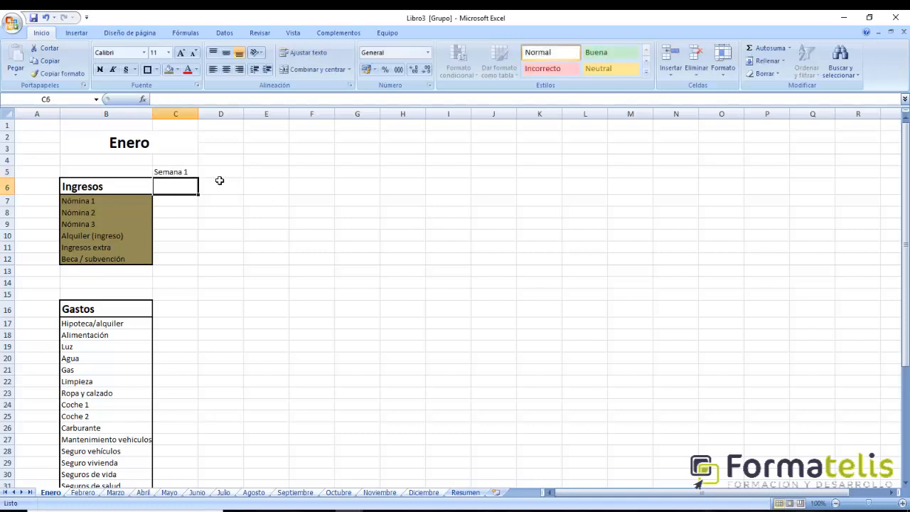
# - Extend the week header series across D5:H5 up to Semana 6
pyautogui.press('Up')
pyautogui.moveTo(200, 177); pyautogui.dragTo(424, 174)
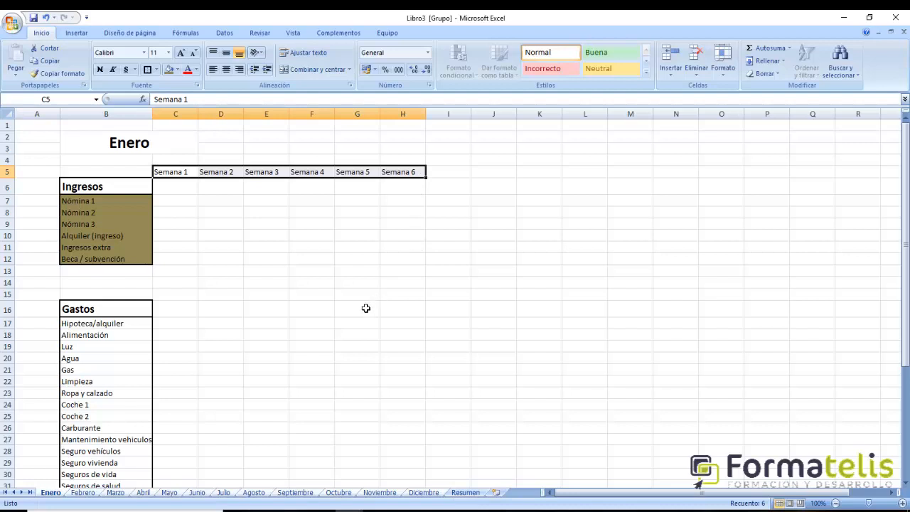
pyautogui.click(203, 225)
# - Put an outline border around the week headers in C5:H5
pyautogui.moveTo(189, 175); pyautogui.dragTo(419, 178)
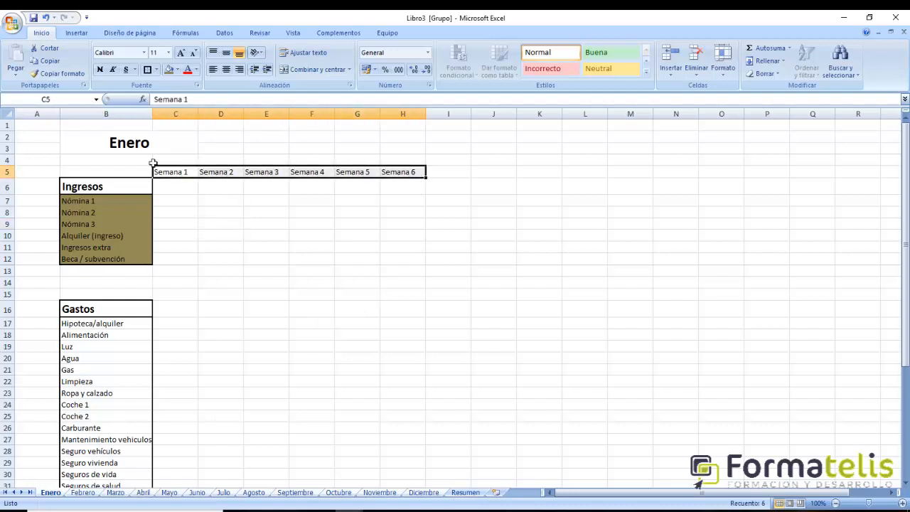
pyautogui.click(147, 69)
pyautogui.click(262, 312)
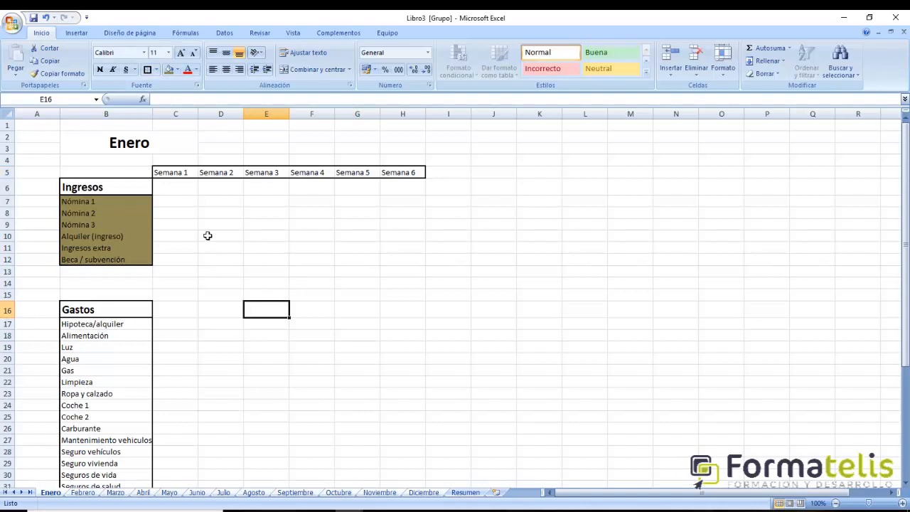
# - Move the Semana 1 to Semana 6 headers from row 5 to C6:H6, beside the Ingresos heading
pyautogui.click(167, 190)
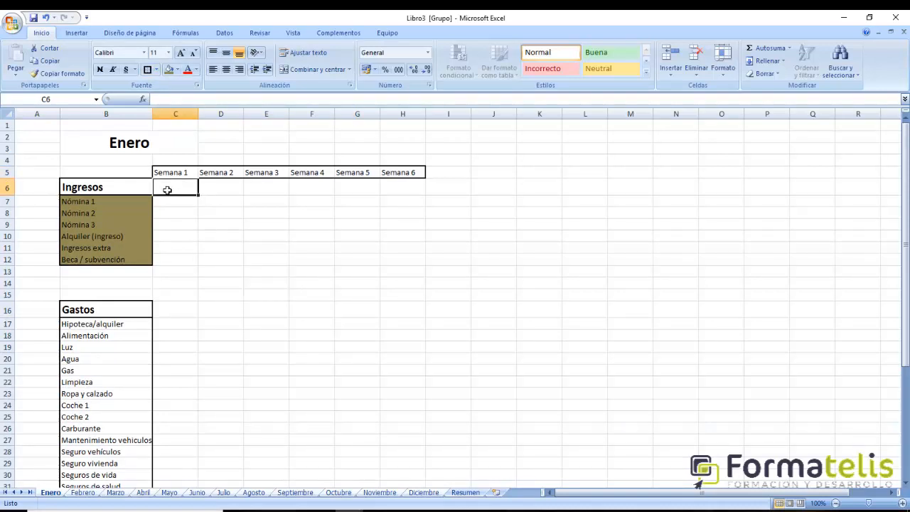
pyautogui.moveTo(170, 172); pyautogui.dragTo(416, 174)
pyautogui.hotkey('ctrl', 'c')
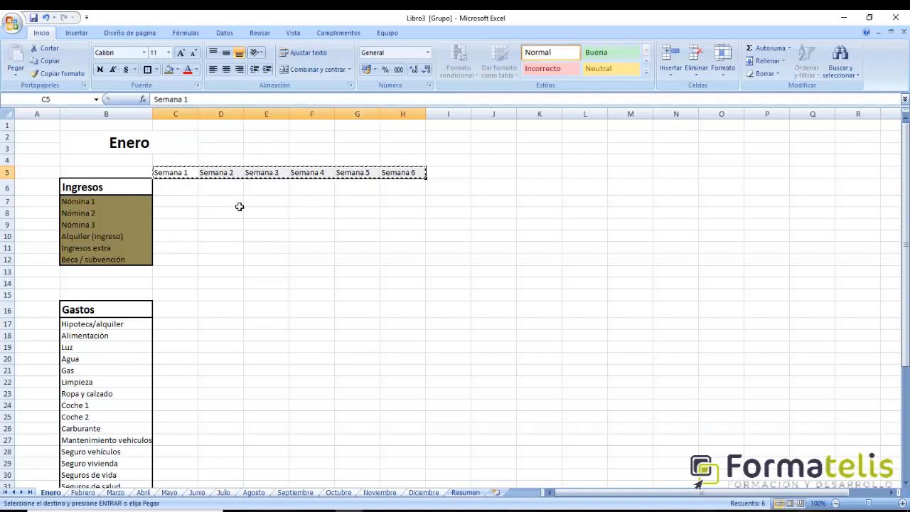
pyautogui.click(186, 191)
pyautogui.hotkey('ctrl', 'v')
# - Put an outline border around the weekly income cells C7:H12
pyautogui.click(171, 206)
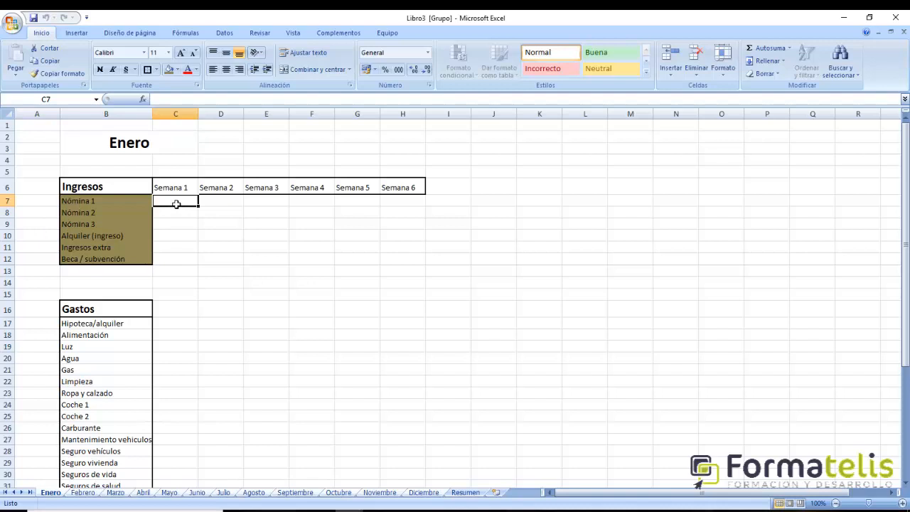
pyautogui.moveTo(175, 204); pyautogui.dragTo(407, 255)
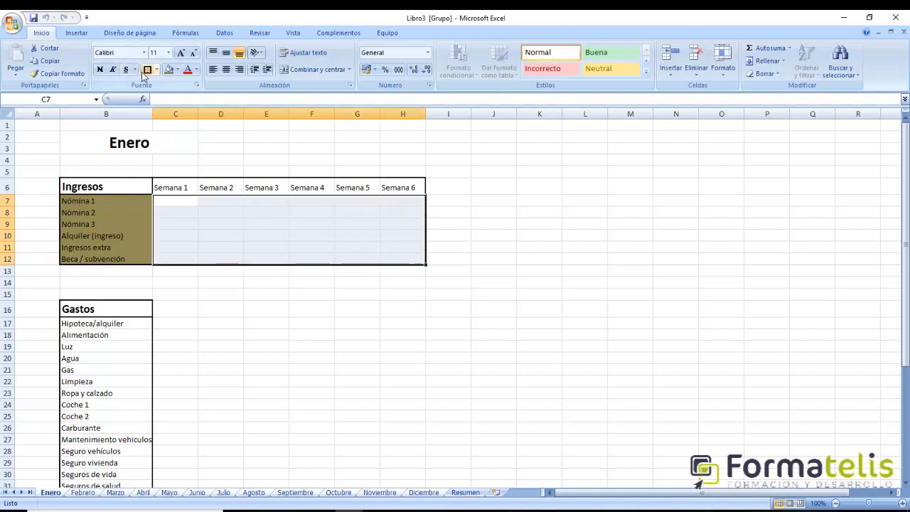
pyautogui.click(147, 70)
pyautogui.click(332, 357)
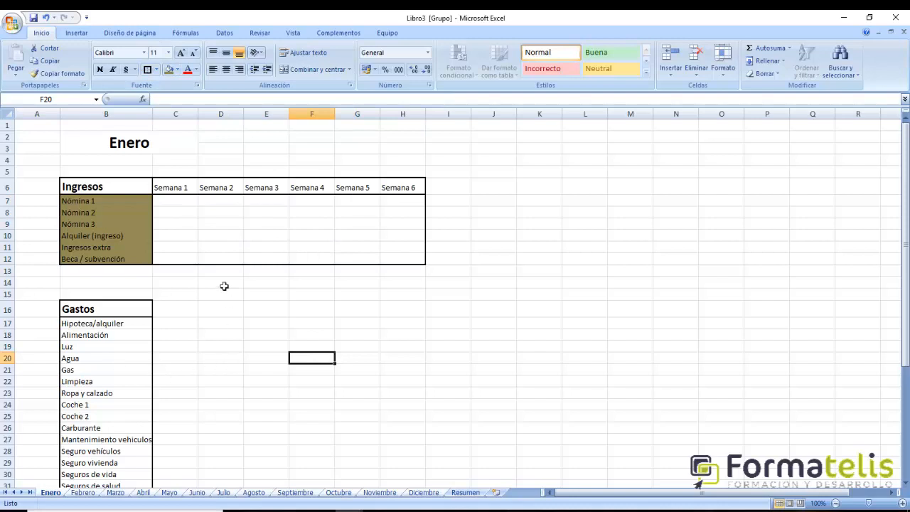
# - Fill the Nómina 1 row, C7:H7, with the theme colour Blanco, Fondo 1, Oscuro 15%
pyautogui.moveTo(177, 204); pyautogui.dragTo(403, 205)
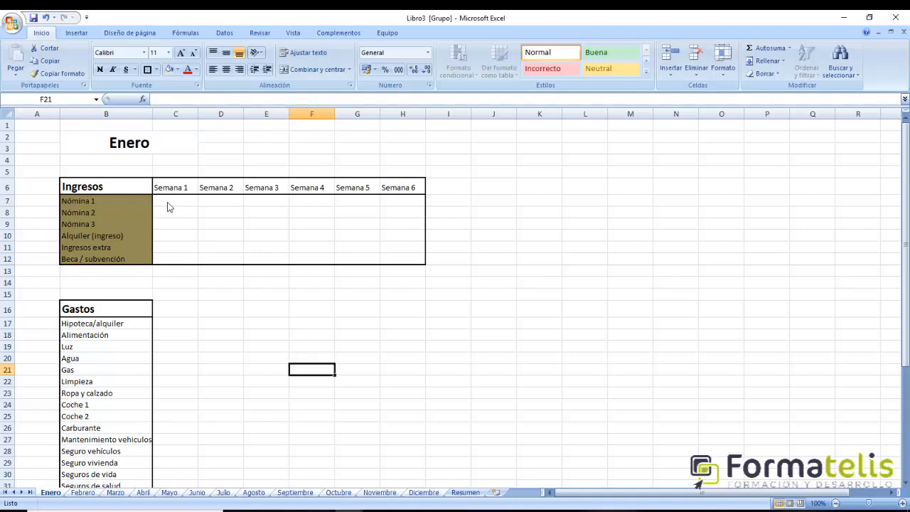
pyautogui.moveTo(169, 206); pyautogui.dragTo(404, 212)
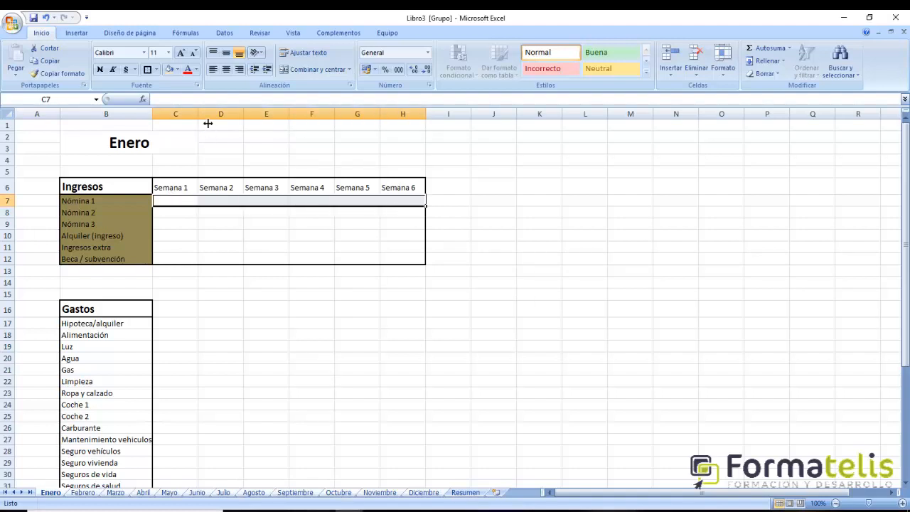
pyautogui.click(177, 69)
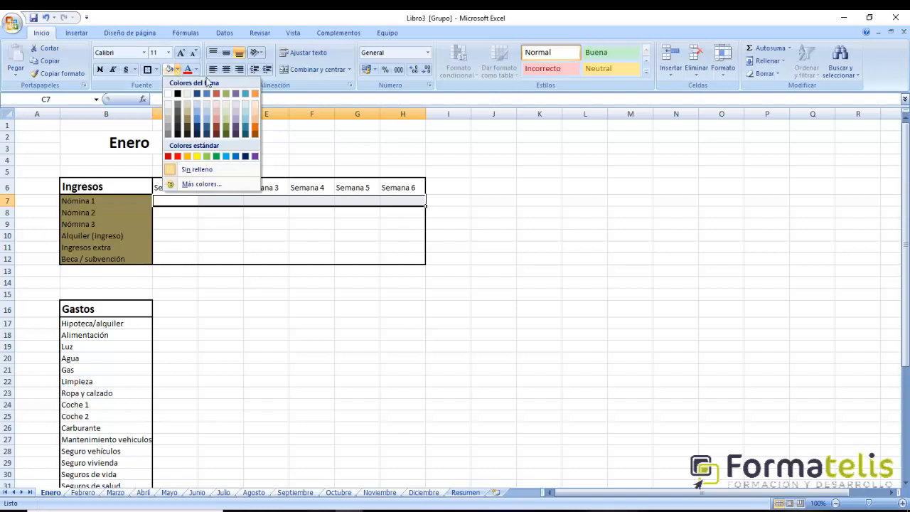
pyautogui.click(170, 116)
# - Apply the same grey fill to the Nómina 3 cells C9:H9 and the Ingresos extra cells C11:H11
pyautogui.moveTo(168, 226); pyautogui.dragTo(412, 234)
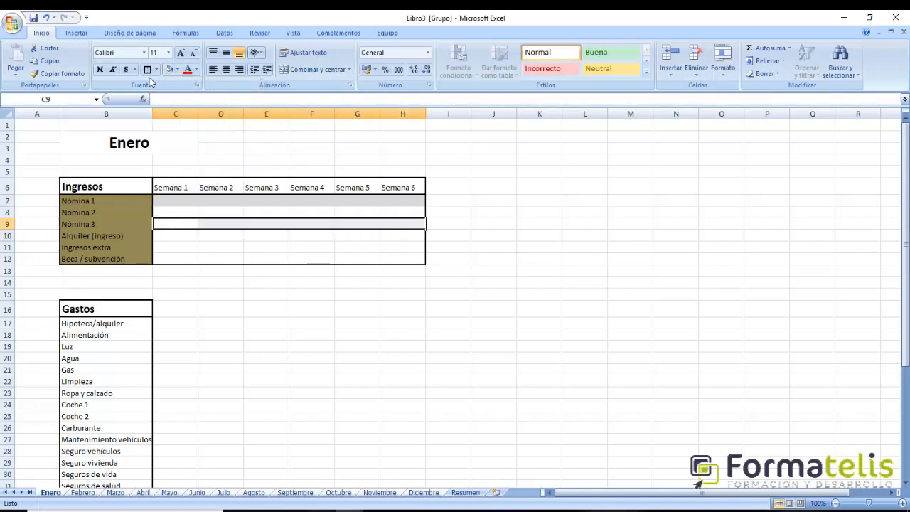
pyautogui.click(169, 69)
pyautogui.moveTo(175, 248); pyautogui.dragTo(422, 253)
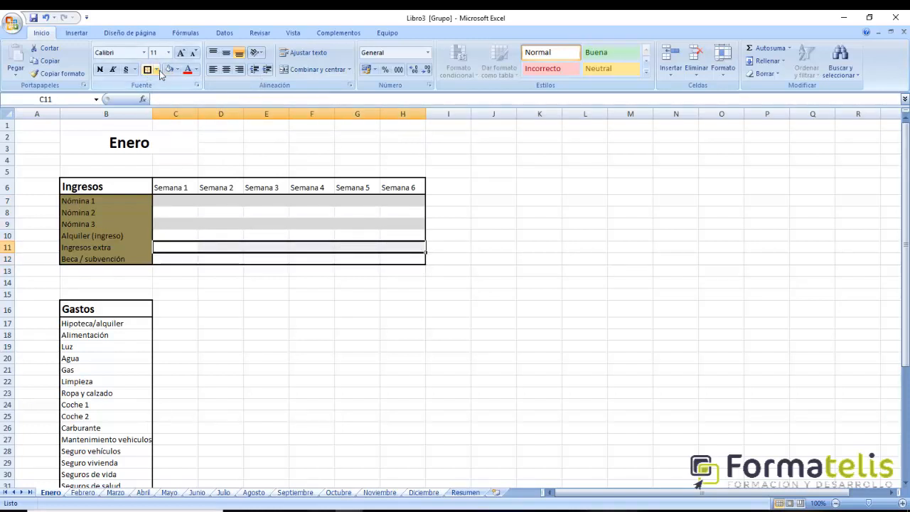
pyautogui.click(169, 69)
pyautogui.click(321, 370)
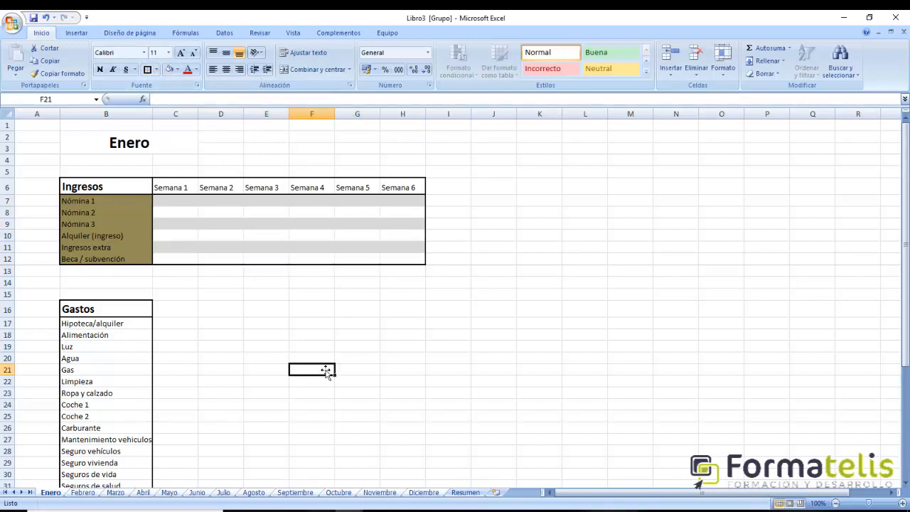
# - Copy the Semana 1 to Semana 6 headers from C6:H6 to C16:H16, beside the Gastos heading
pyautogui.click(169, 203)
pyautogui.click(176, 213)
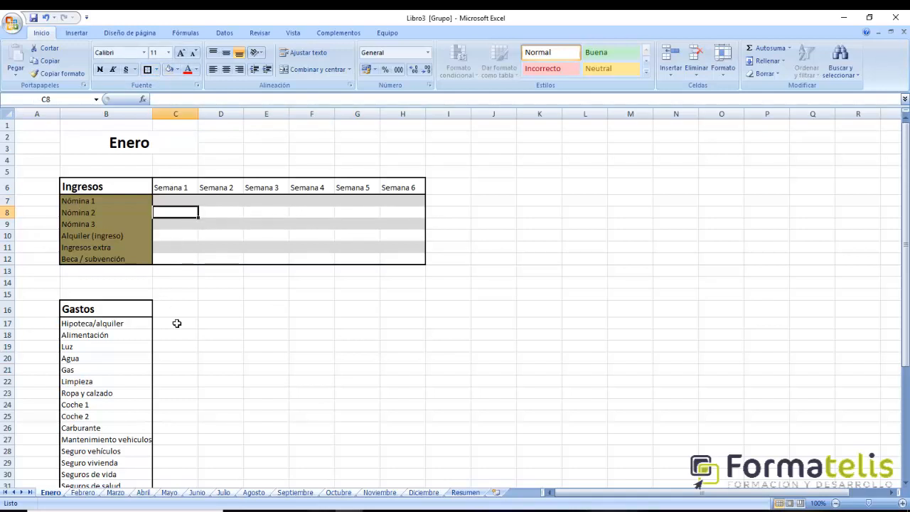
pyautogui.scroll(-2, 183, 317)
pyautogui.scroll(1, 181, 305)
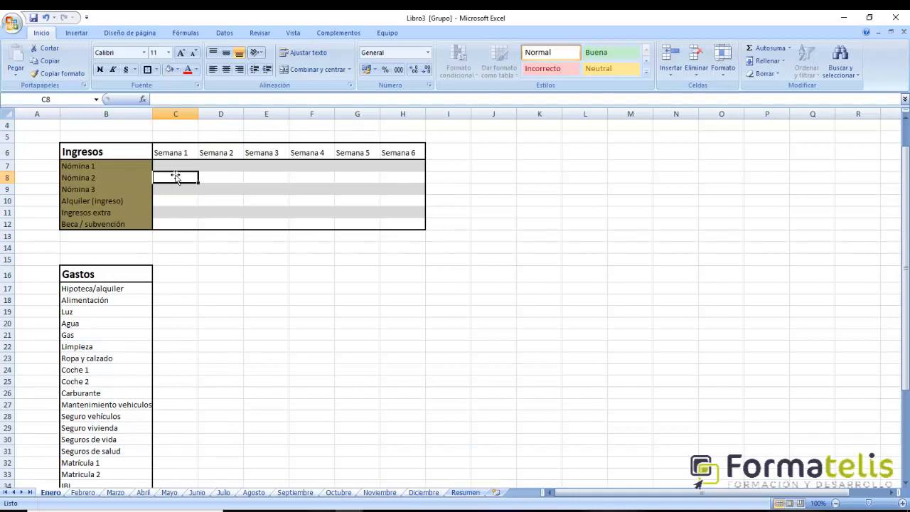
pyautogui.moveTo(175, 153); pyautogui.dragTo(417, 165)
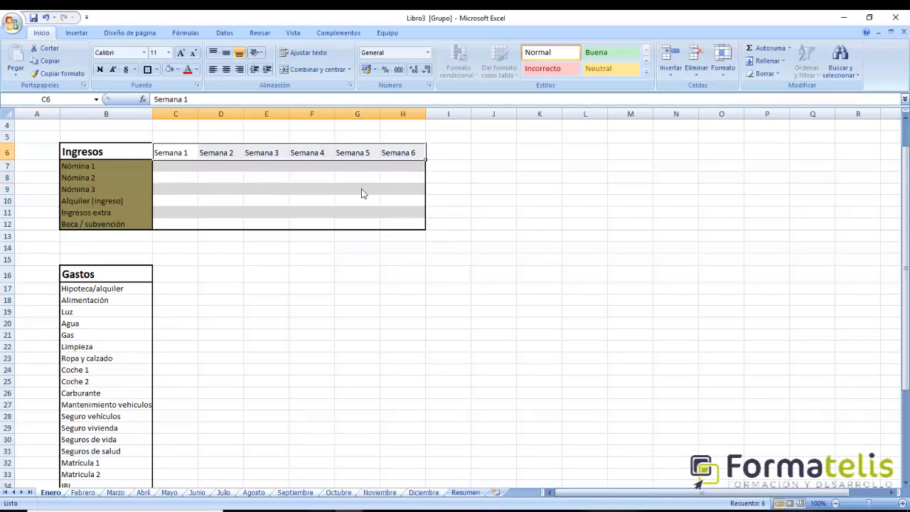
pyautogui.hotkey('ctrl', 'c')
pyautogui.click(179, 275)
pyautogui.hotkey('ctrl', 'v')
pyautogui.click(299, 354)
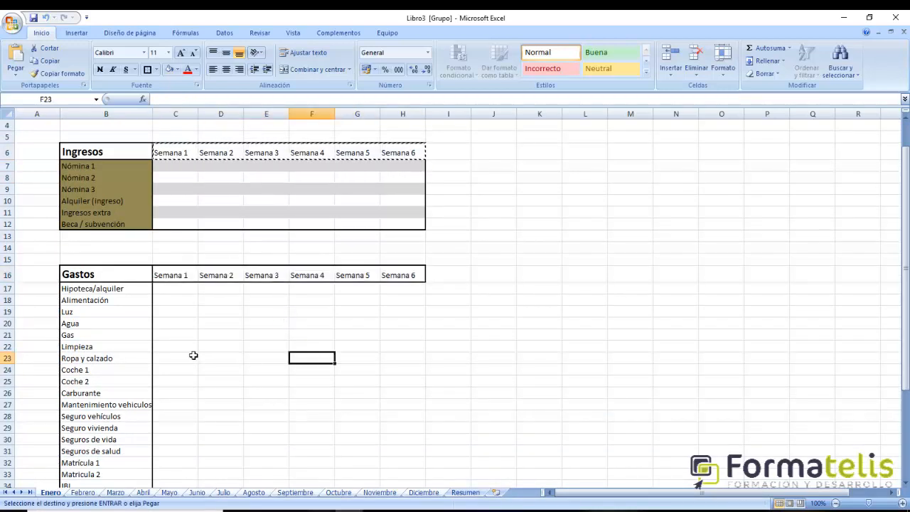
# - Put a thick outline border around the weekly expense cells C17:H45
pyautogui.scroll(-4, 189, 339)
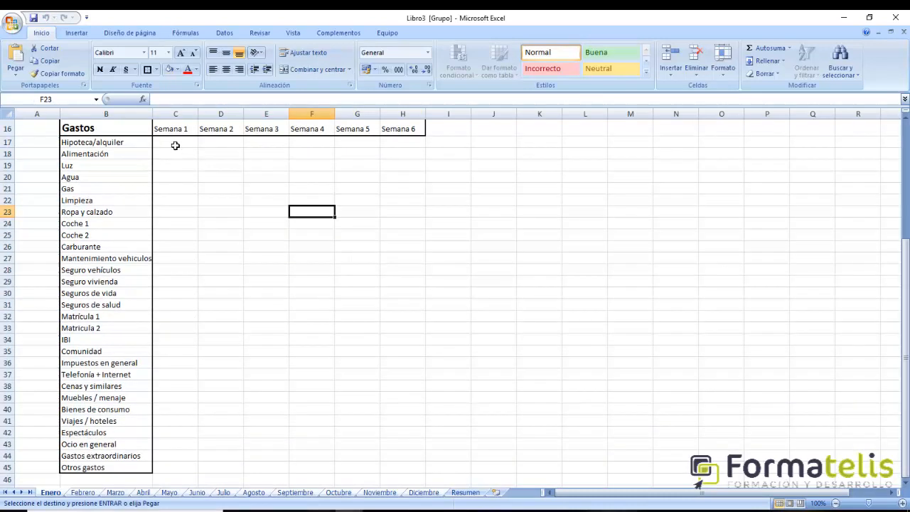
pyautogui.moveTo(177, 144); pyautogui.dragTo(419, 469)
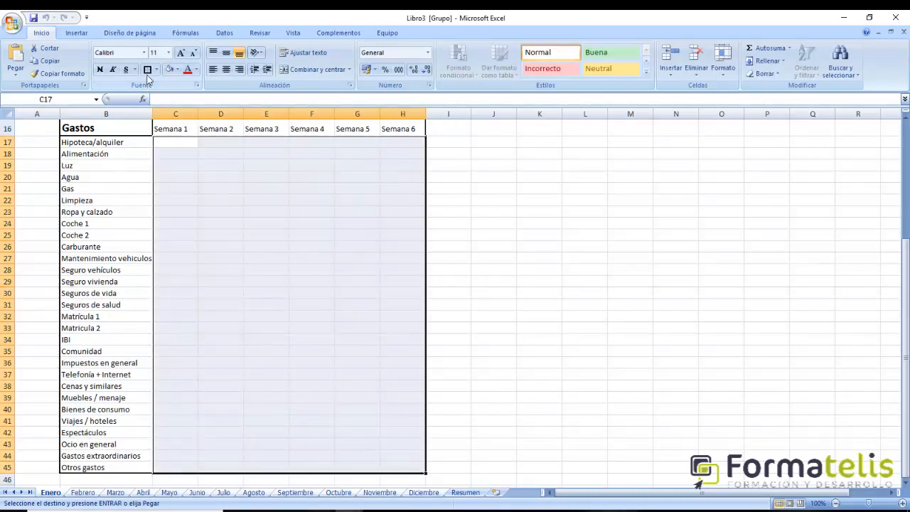
pyautogui.click(148, 72)
pyautogui.click(593, 248)
# - Copy the alternating grey row format of C9:H10 onto the expense cells C17:H45 and reapply the thick outline border around them
pyautogui.scroll(5, 483, 282)
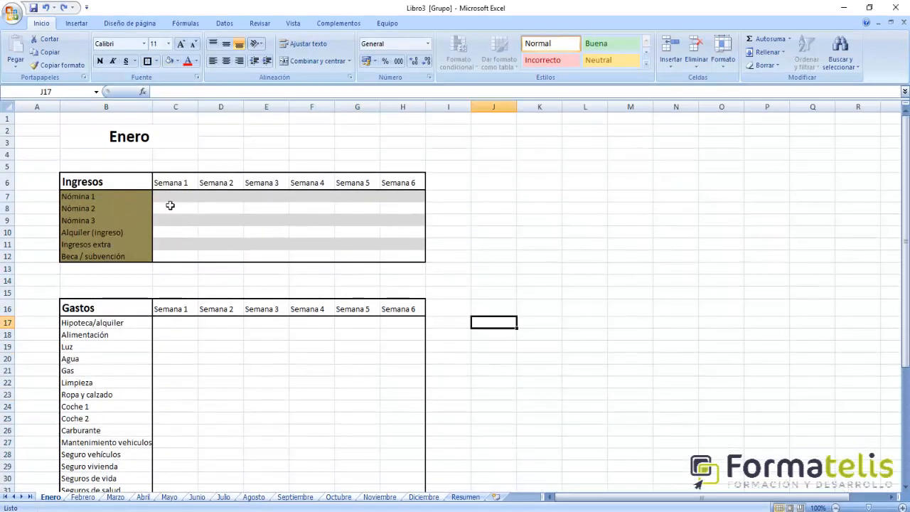
pyautogui.moveTo(168, 224); pyautogui.dragTo(402, 237)
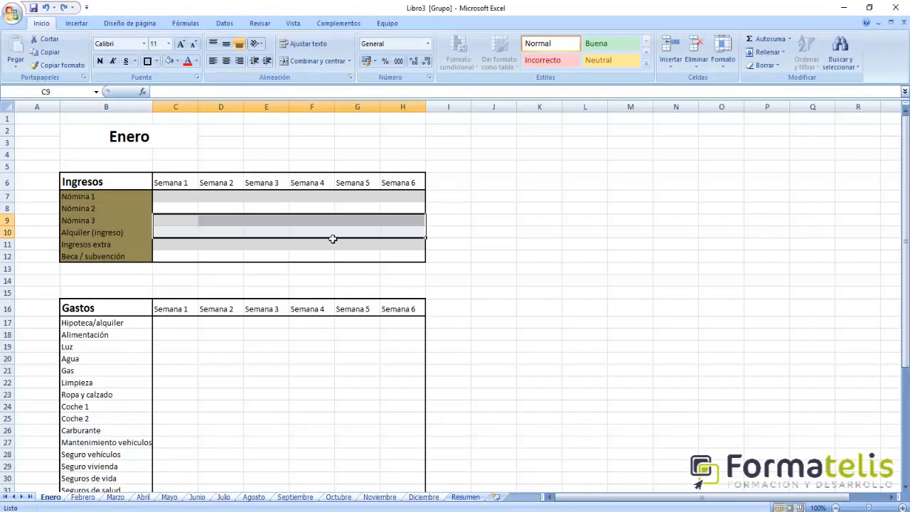
pyautogui.click(57, 65)
pyautogui.scroll(-1, 354, 340)
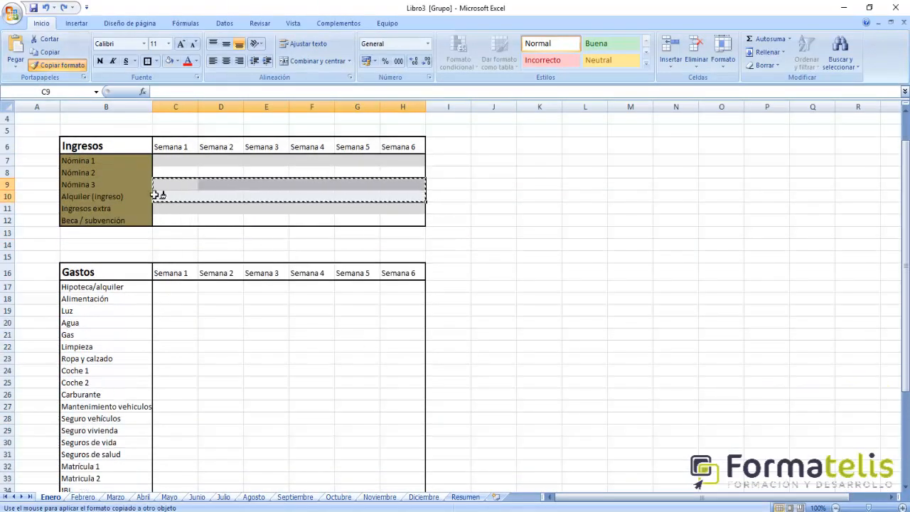
pyautogui.scroll(-1, 194, 333)
pyautogui.scroll(-2, 194, 332)
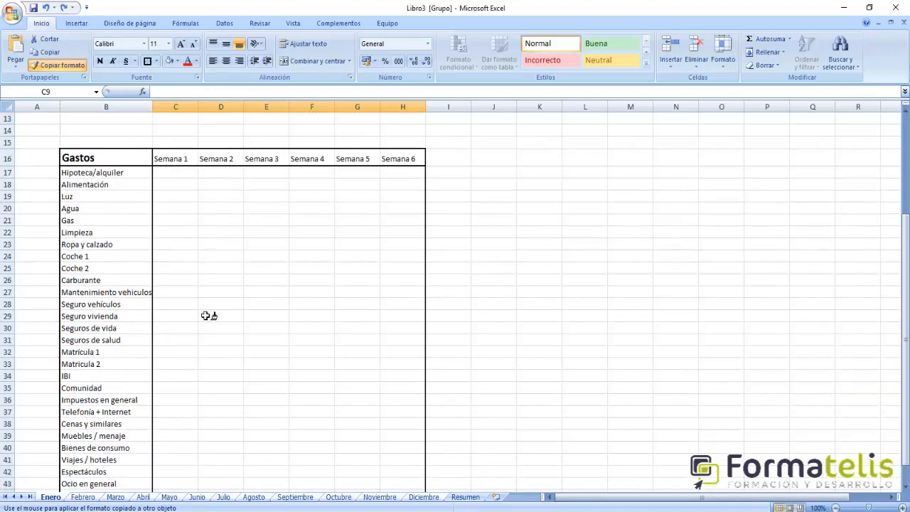
pyautogui.scroll(2, 206, 315)
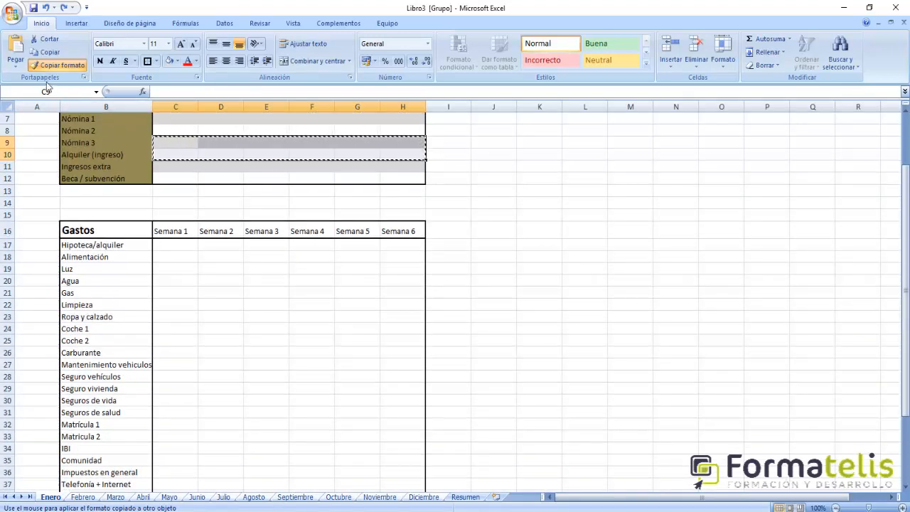
pyautogui.scroll(-3, 513, 278)
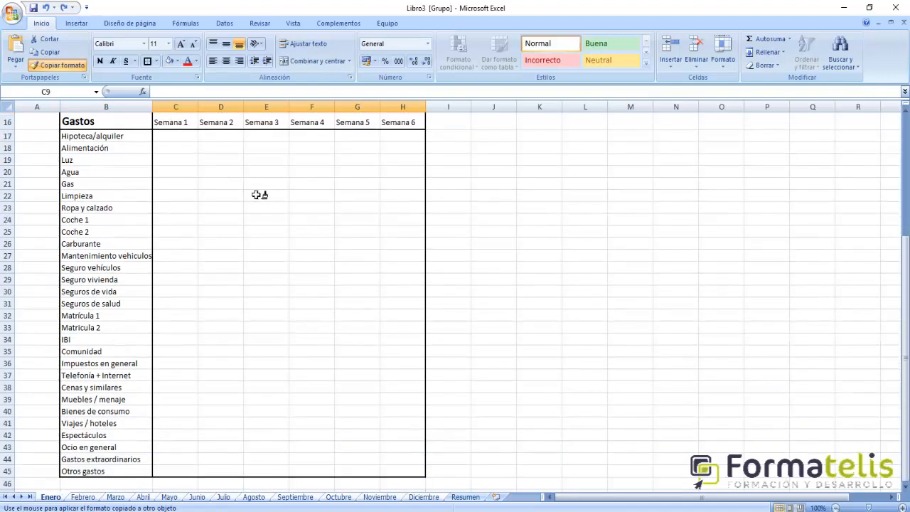
pyautogui.moveTo(186, 139); pyautogui.dragTo(405, 472)
pyautogui.click(552, 389)
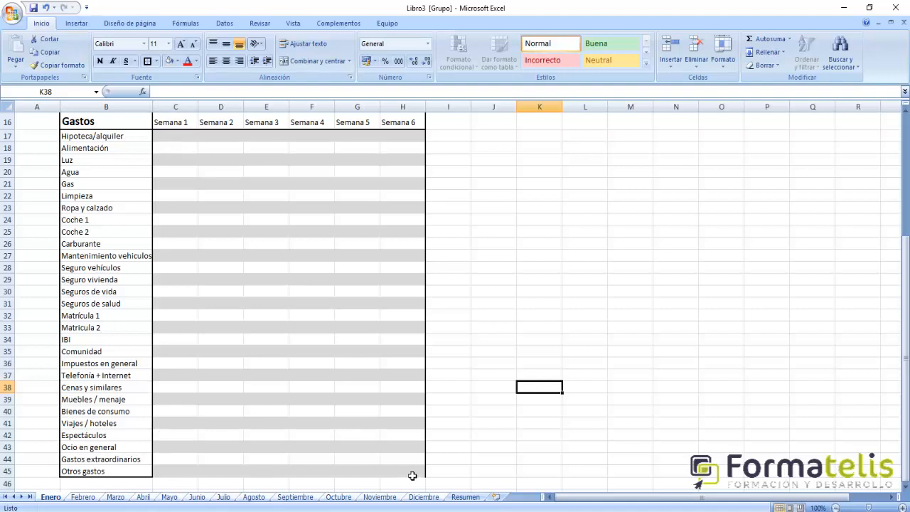
pyautogui.moveTo(184, 143); pyautogui.dragTo(410, 476)
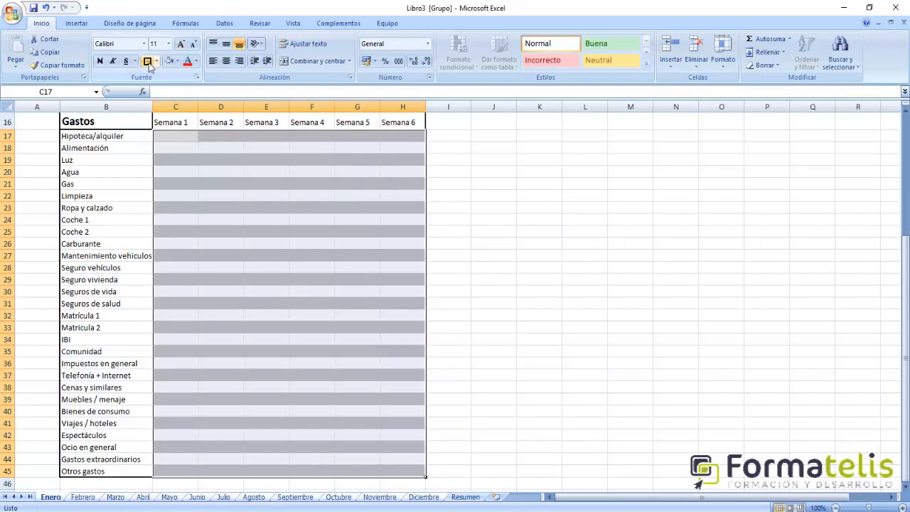
pyautogui.click(492, 244)
# - Apply all borders to the Semana 1 to Semana 6 headers of the Ingresos table, C6:H6
pyautogui.scroll(3, 502, 341)
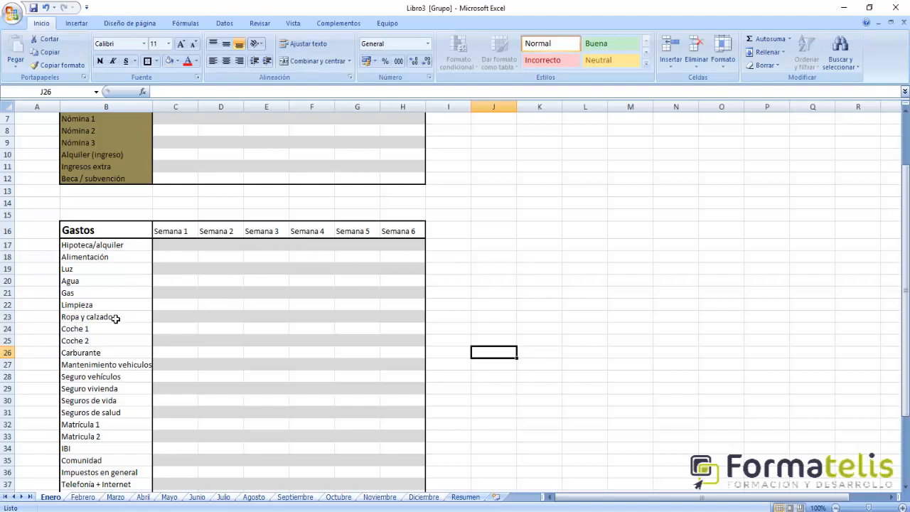
pyautogui.scroll(2, 118, 319)
pyautogui.moveTo(178, 186); pyautogui.dragTo(407, 189)
pyautogui.click(159, 64)
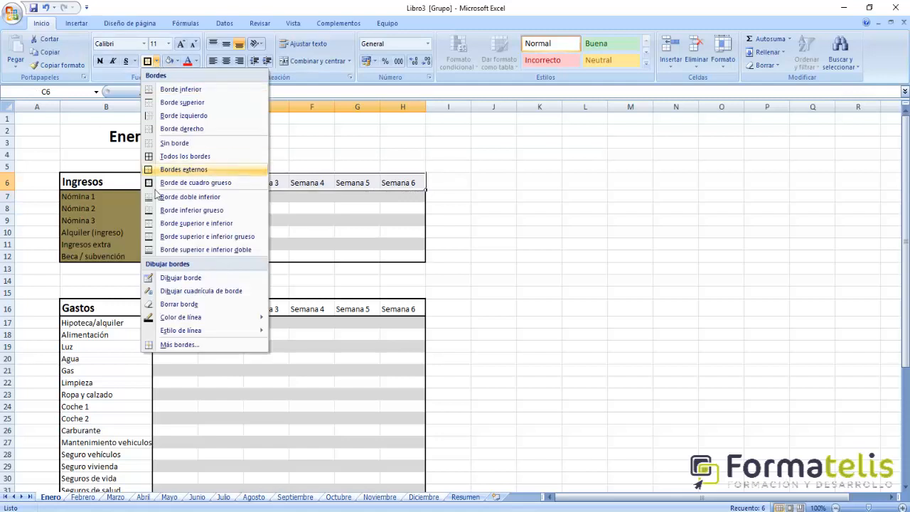
pyautogui.click(203, 154)
pyautogui.click(585, 220)
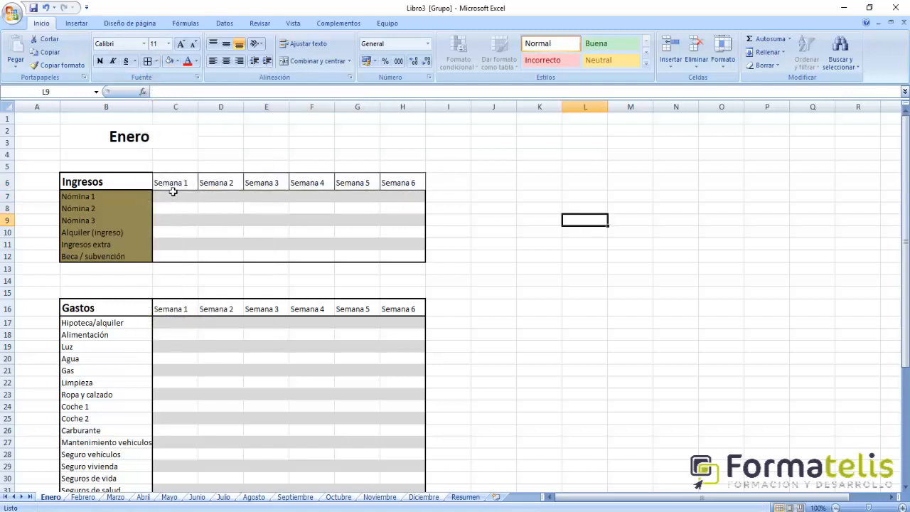
# - Surround the Ingresos week headers C6:H6 with a thick box border
pyautogui.moveTo(174, 187); pyautogui.dragTo(388, 181)
pyautogui.click(159, 64)
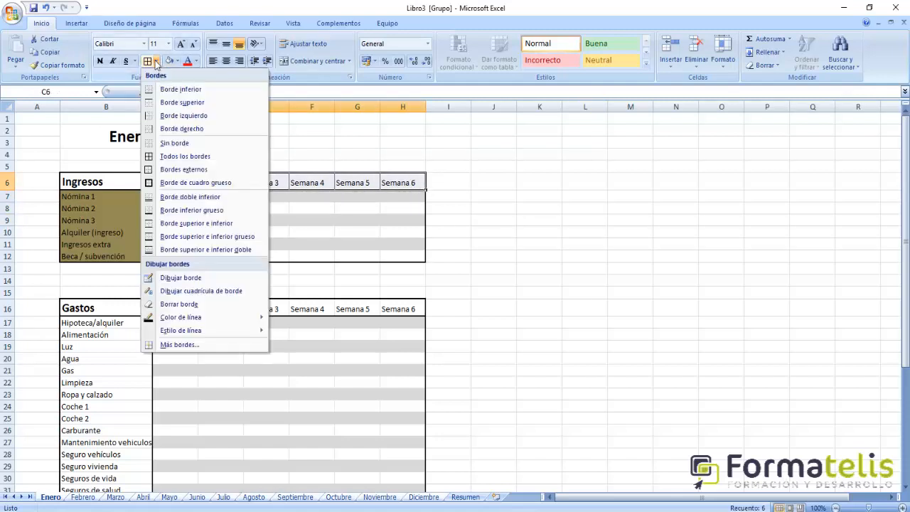
pyautogui.click(210, 179)
pyautogui.click(509, 260)
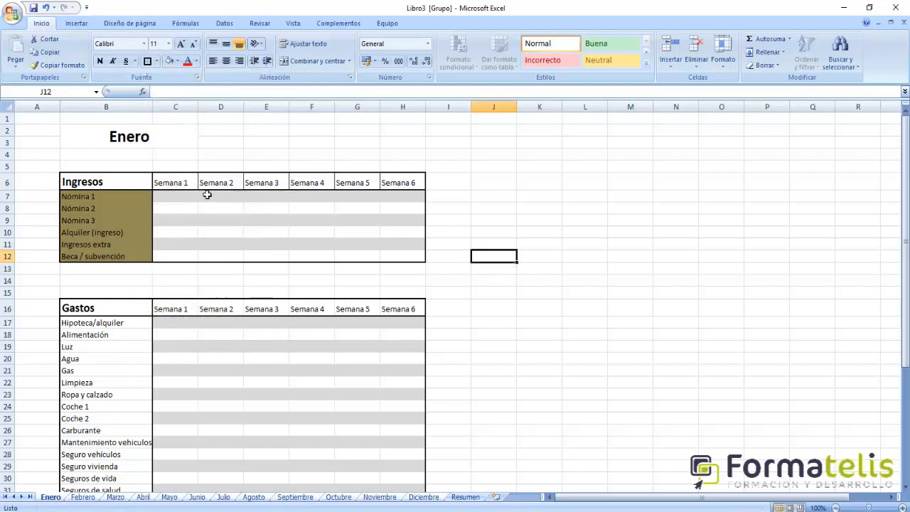
# - Copy the bordered week headers C6:H6 over the Gastos week headers in C16:H16
pyautogui.moveTo(187, 187); pyautogui.dragTo(395, 189)
pyautogui.hotkey('ctrl', 'c')
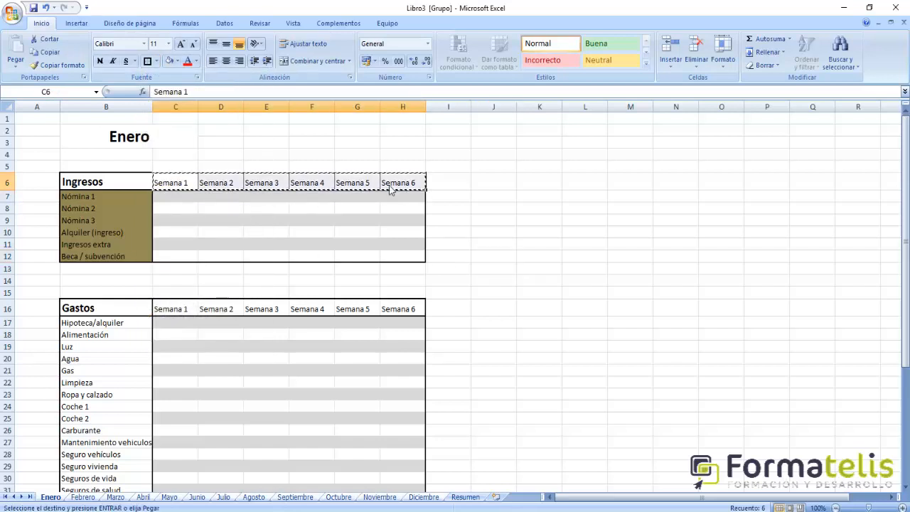
pyautogui.click(165, 309)
pyautogui.hotkey('ctrl', 'v')
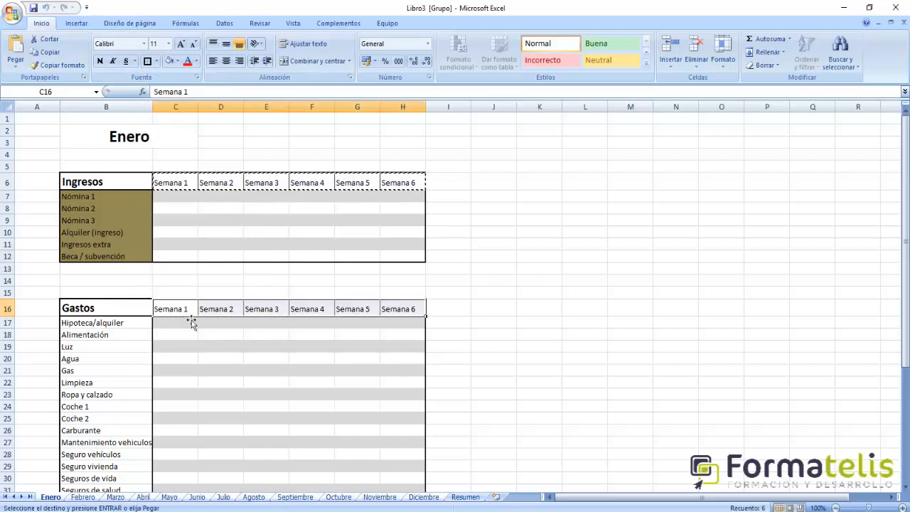
pyautogui.click(537, 321)
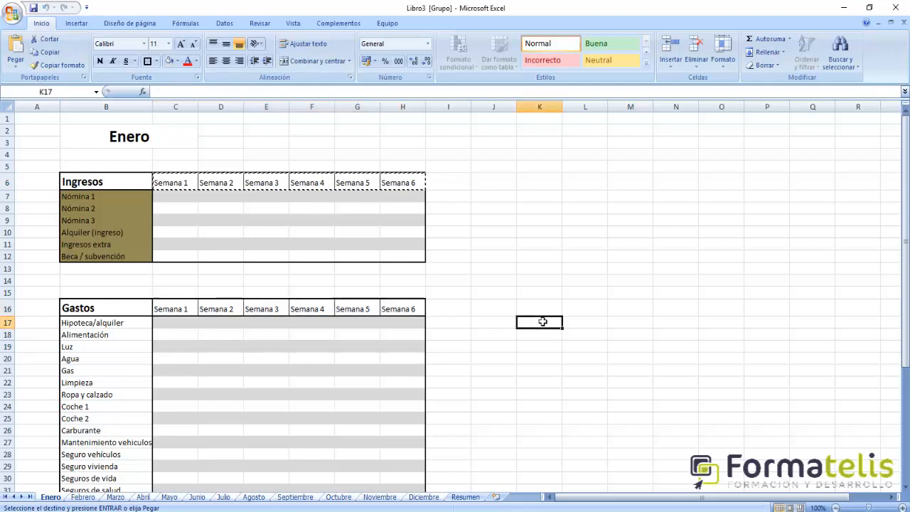
pyautogui.click(493, 346)
# - Enter a SUMA formula in C13 totalling the Semana 1 income cells C7:C12
pyautogui.scroll(-1, 459, 348)
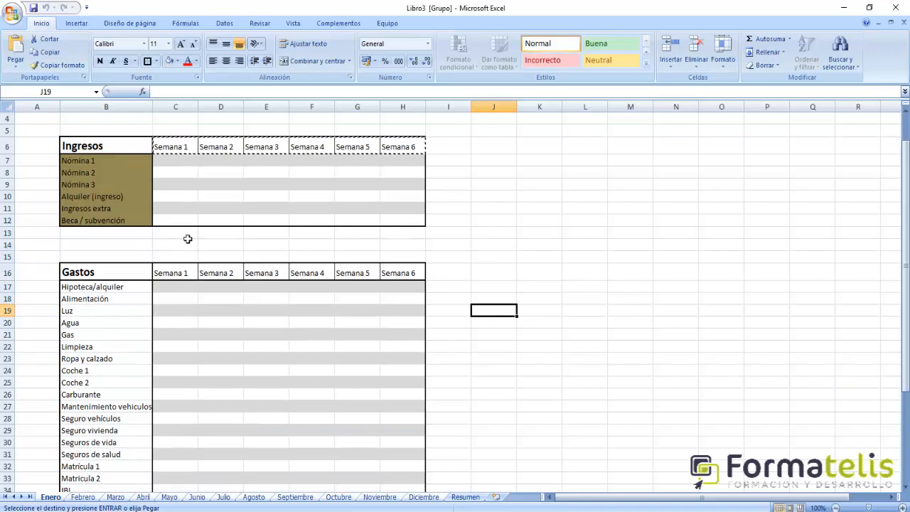
pyautogui.scroll(1, 186, 236)
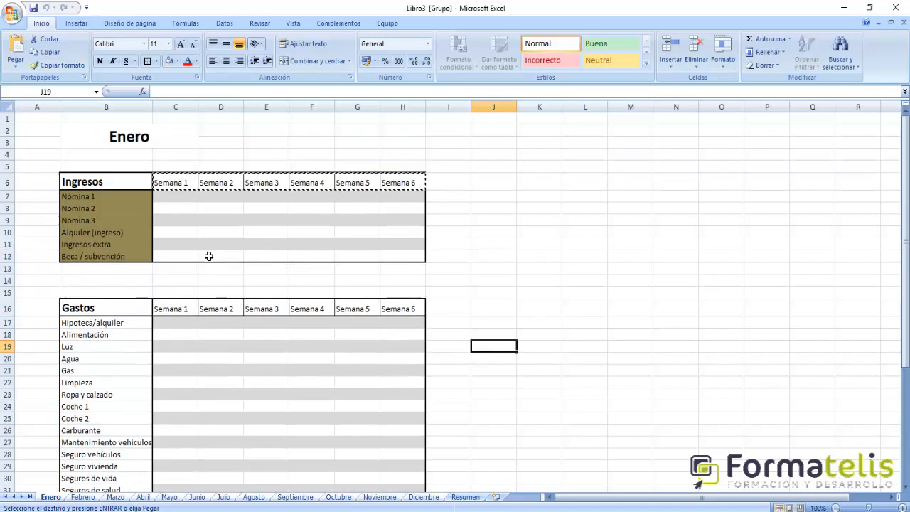
pyautogui.click(178, 273)
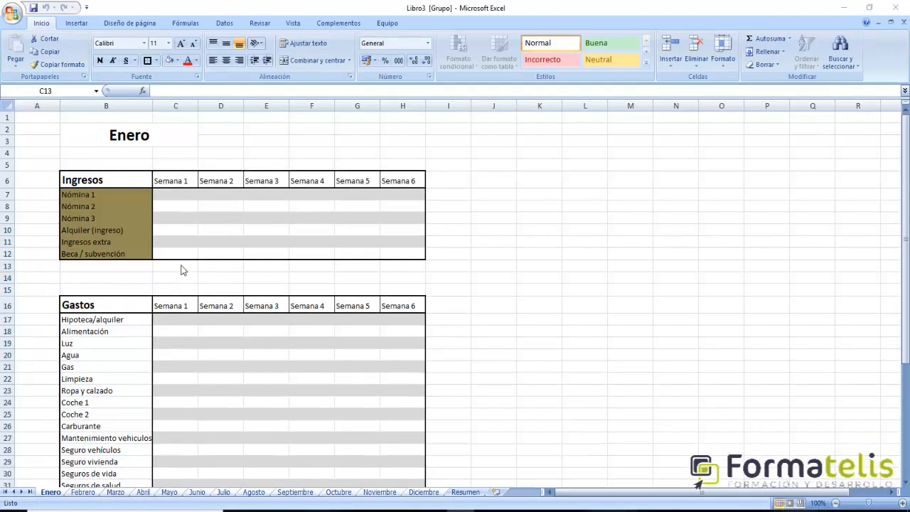
pyautogui.click(181, 270)
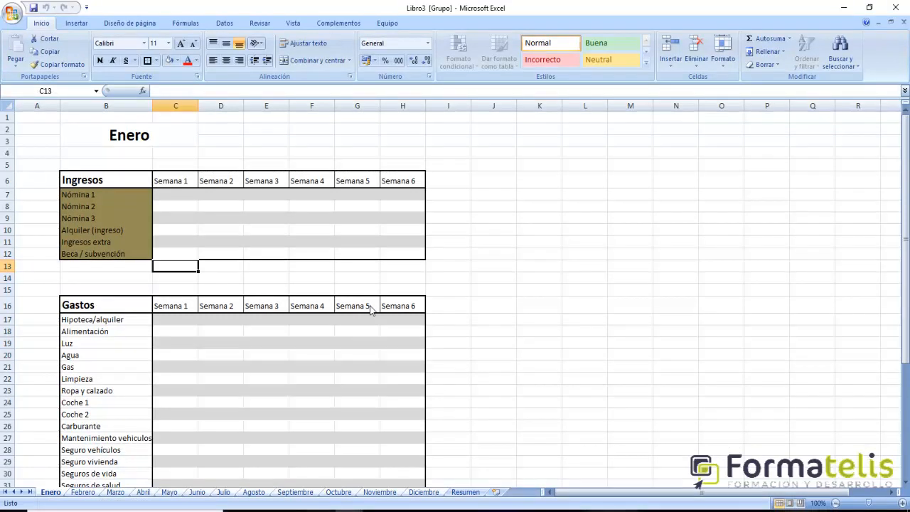
pyautogui.write('=suma(')
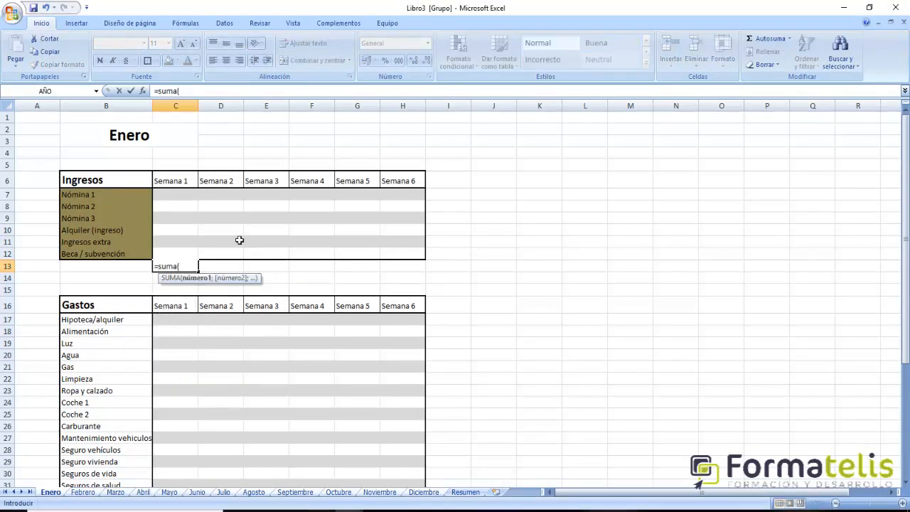
pyautogui.moveTo(175, 194); pyautogui.dragTo(175, 254)
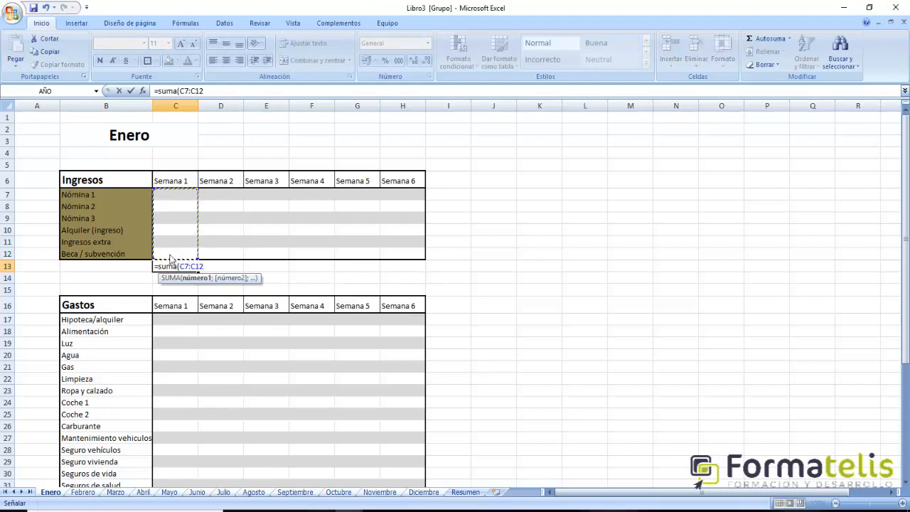
pyautogui.press('Return')
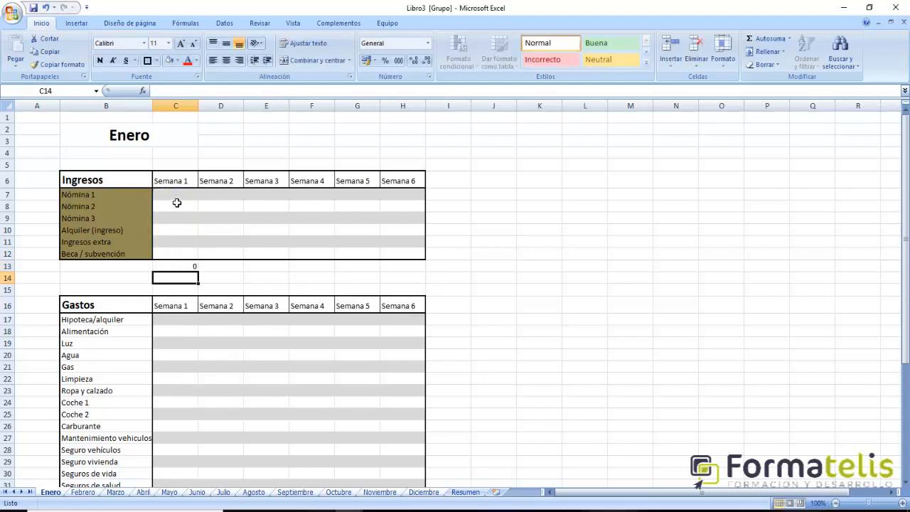
# - Format the income cells and totals row, C7:H13, with the euro accounting number format
pyautogui.moveTo(175, 195); pyautogui.dragTo(422, 266)
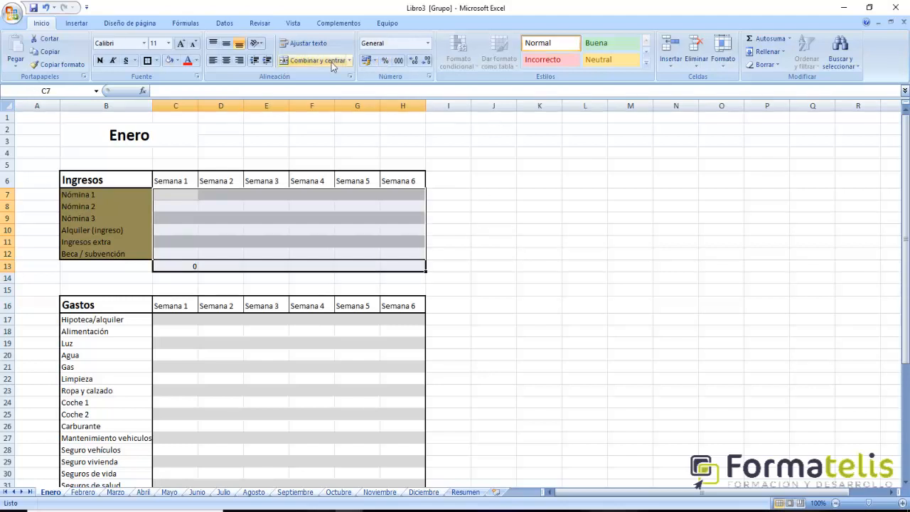
pyautogui.click(367, 61)
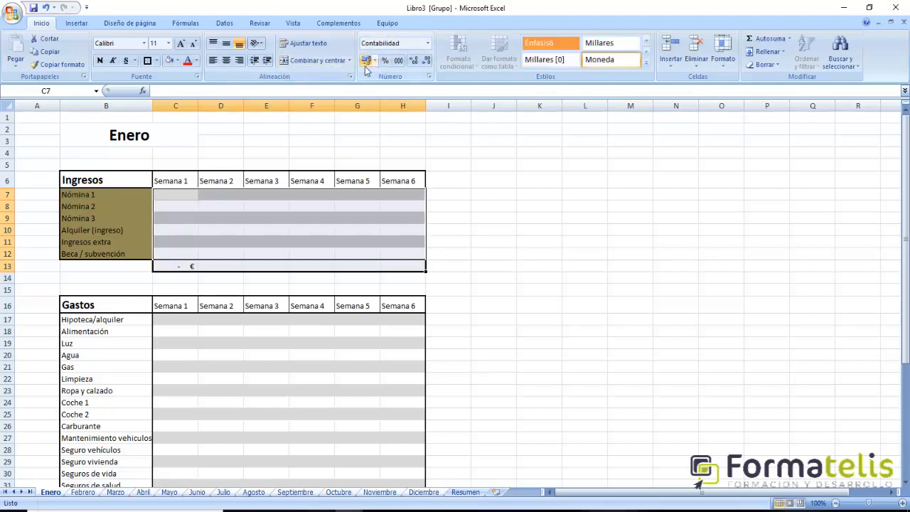
pyautogui.click(219, 297)
# - Put a thick outline border around the income totals row C13:H13
pyautogui.moveTo(171, 265); pyautogui.dragTo(407, 268)
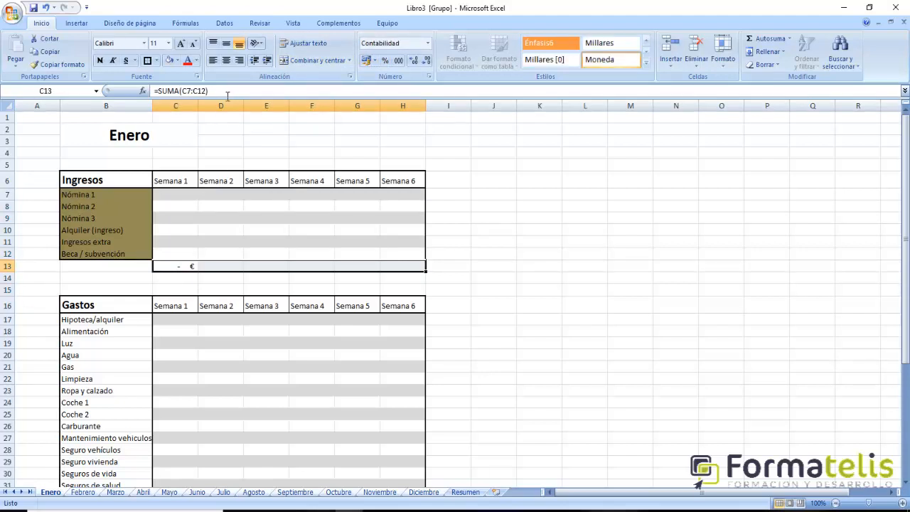
pyautogui.click(148, 61)
pyautogui.click(459, 292)
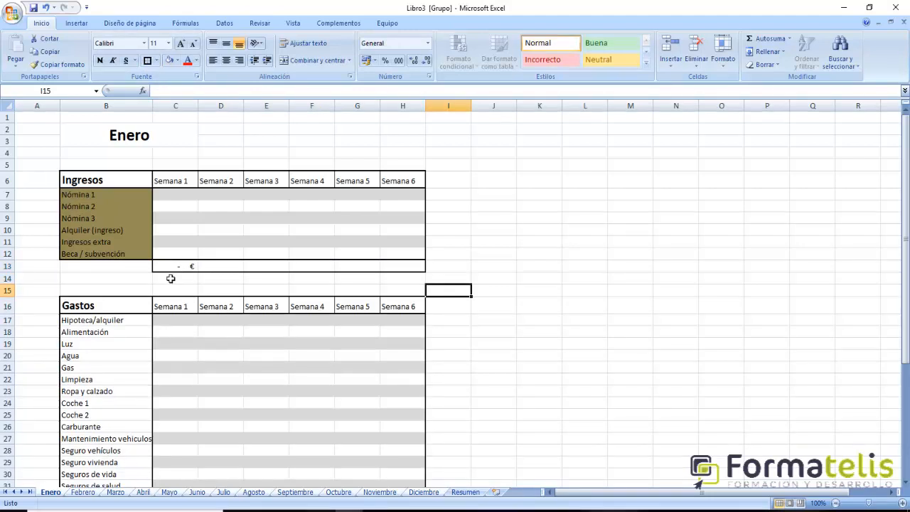
# - Apply all borders to the income totals cells C13:H13 to separate the weeks
pyautogui.moveTo(171, 266); pyautogui.dragTo(409, 266)
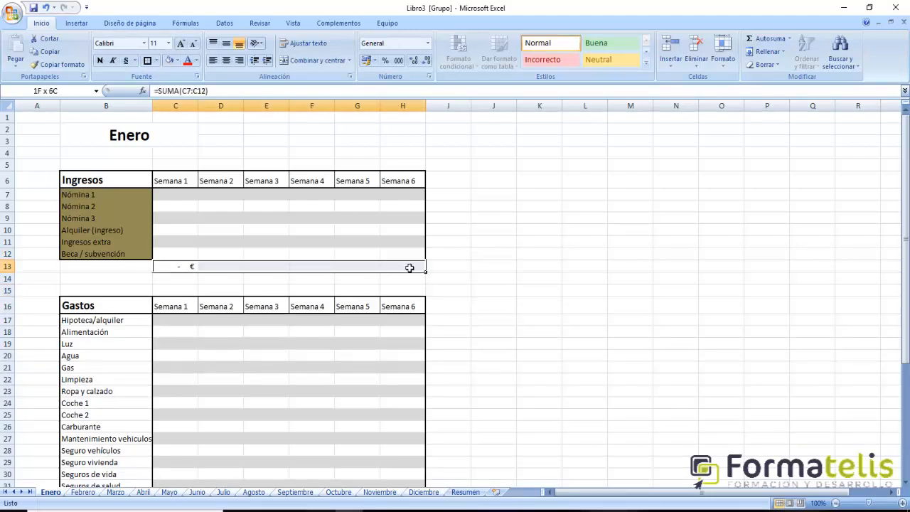
pyautogui.click(156, 61)
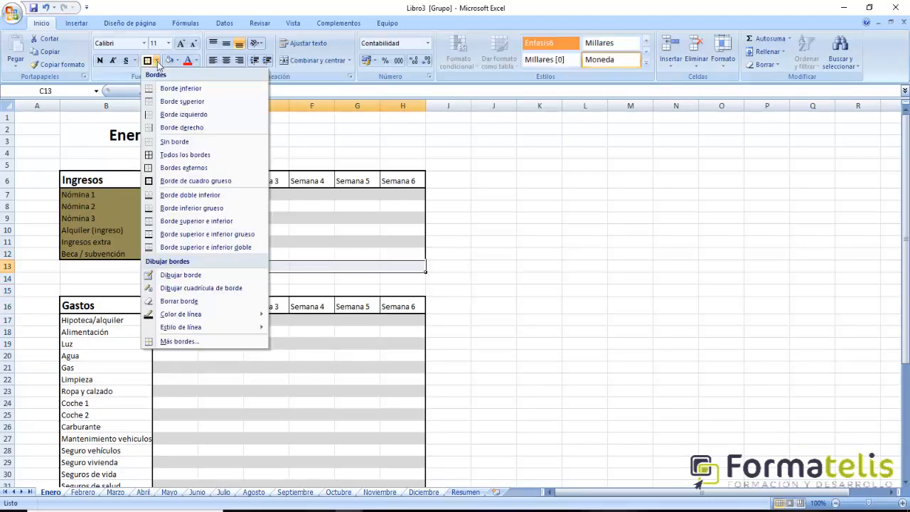
pyautogui.click(178, 154)
pyautogui.click(493, 266)
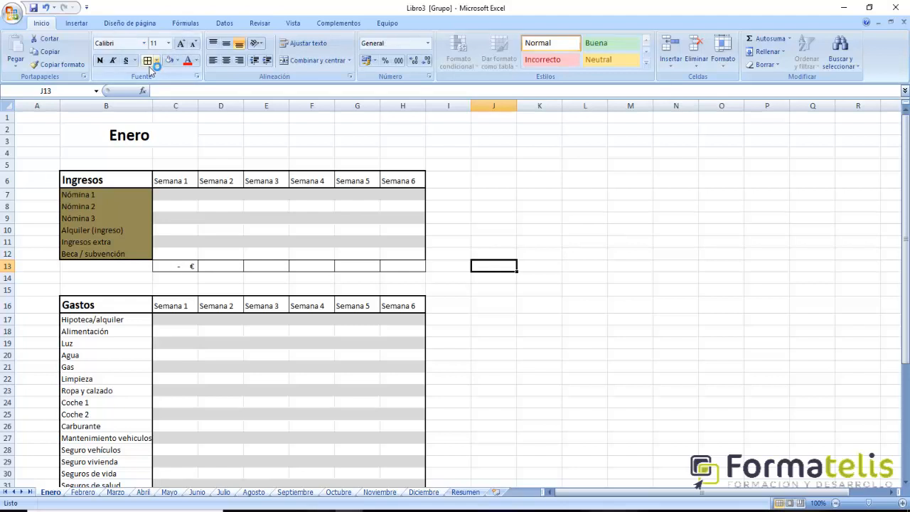
# - Frame the income totals row C13:H13 with a thick box border, keeping its inner divisions
pyautogui.moveTo(187, 264); pyautogui.dragTo(398, 266)
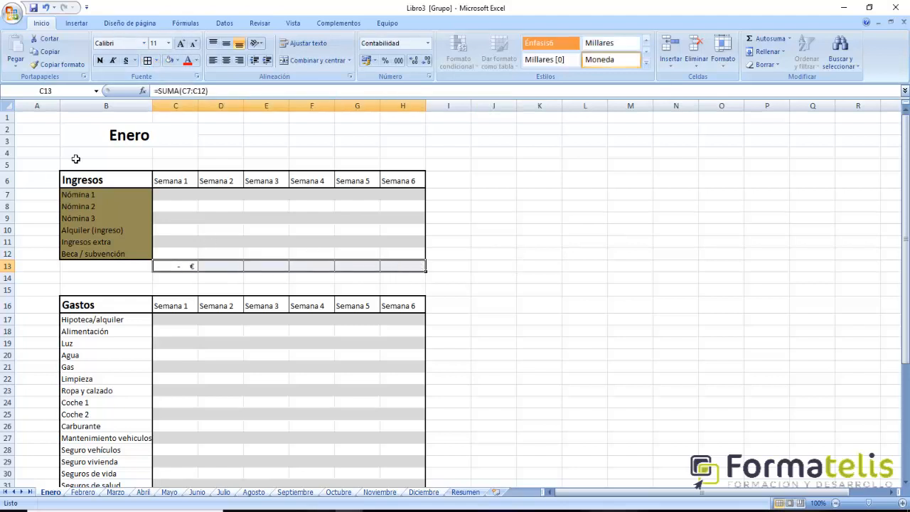
pyautogui.click(156, 61)
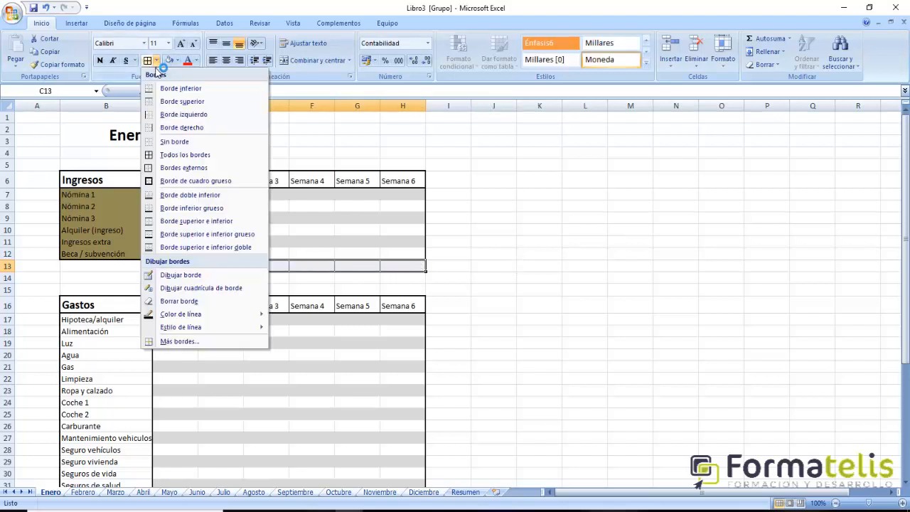
pyautogui.click(170, 183)
pyautogui.click(490, 292)
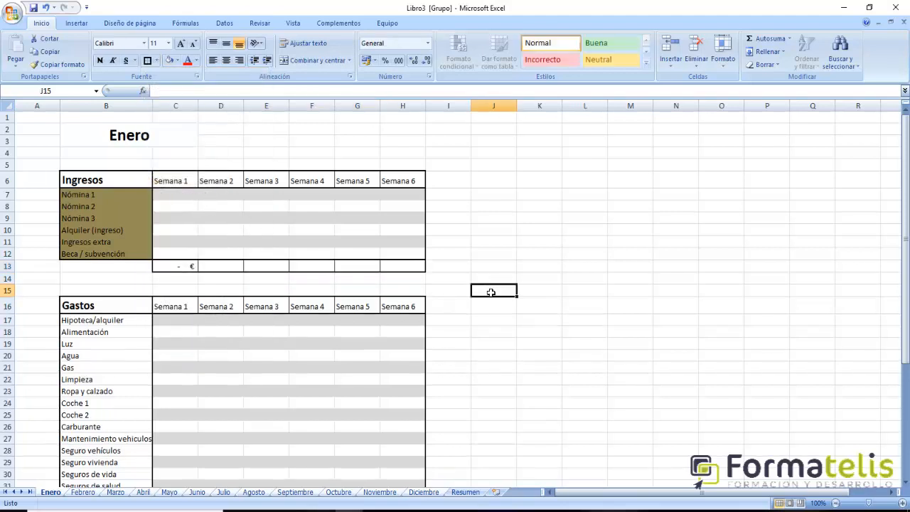
# - Copy the Semana 1 income total formula across D13:H13 and restore the thick box border on H13
pyautogui.click(191, 269)
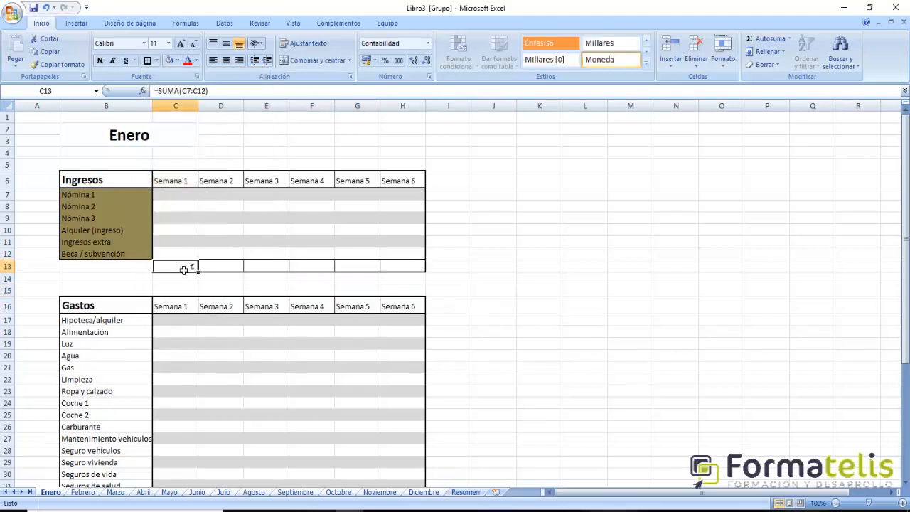
pyautogui.moveTo(200, 276); pyautogui.dragTo(424, 275)
pyautogui.click(490, 277)
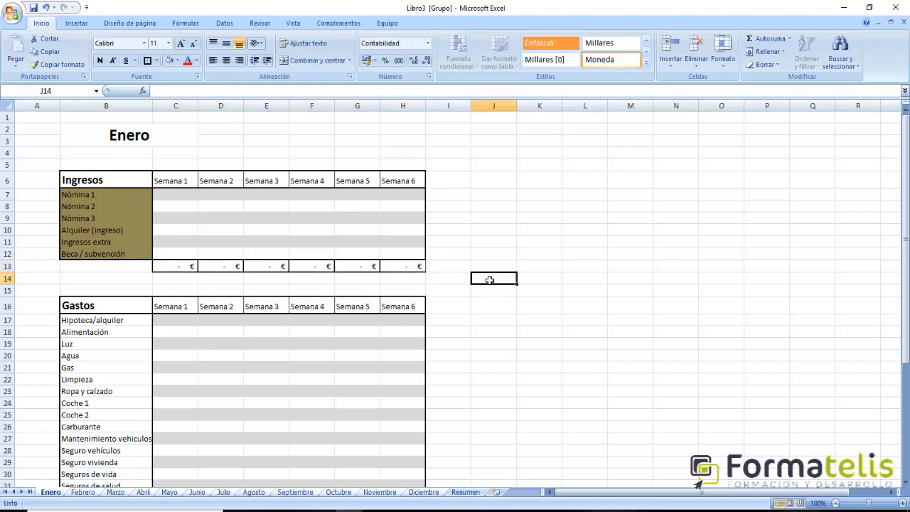
pyautogui.click(400, 269)
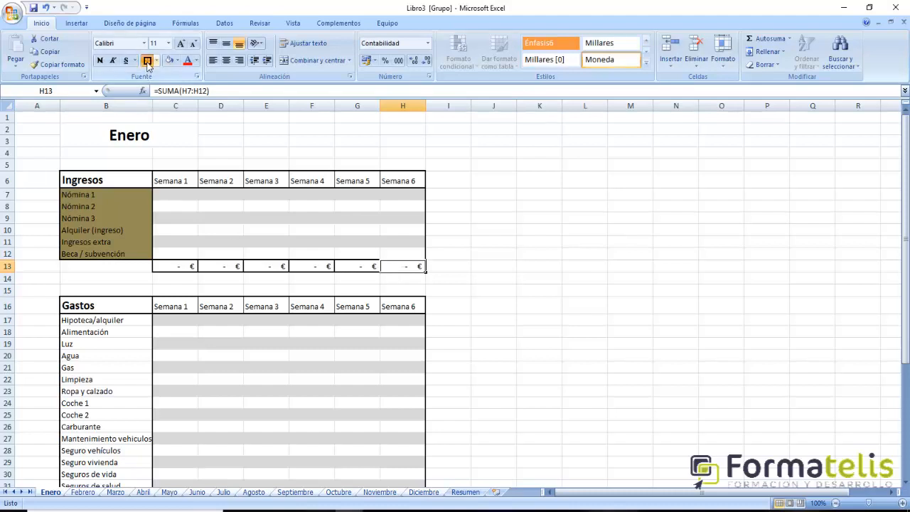
pyautogui.click(604, 259)
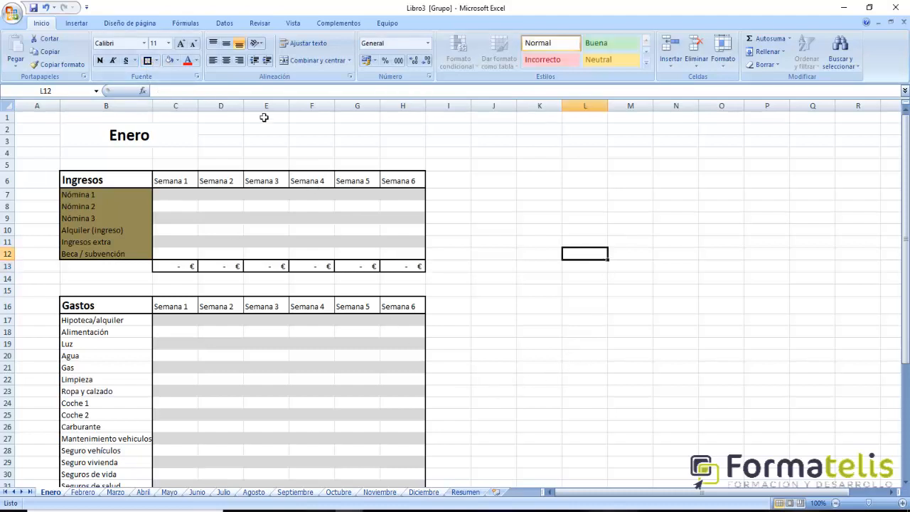
pyautogui.click(231, 268)
pyautogui.click(262, 268)
pyautogui.click(307, 272)
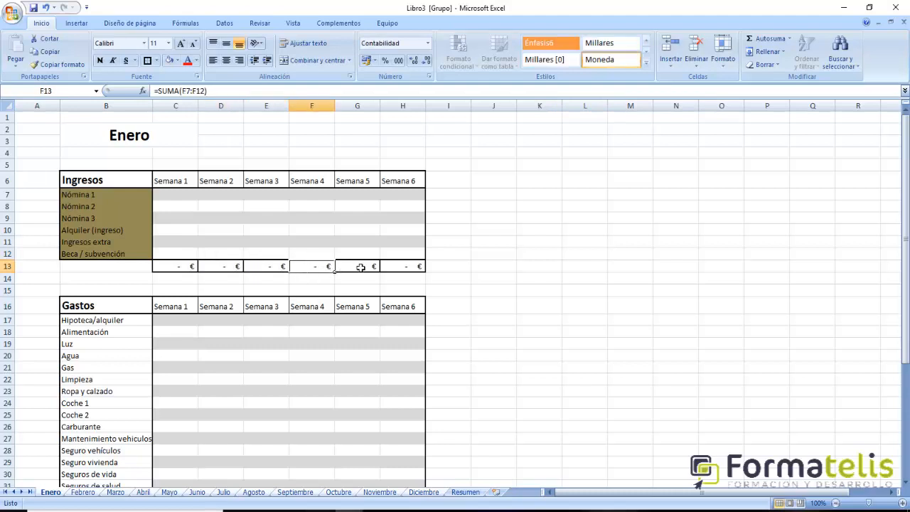
pyautogui.click(360, 267)
pyautogui.click(419, 267)
# - Apply all borders and a thick outer box border to the expense totals row C46:H46
pyautogui.scroll(-5, 495, 272)
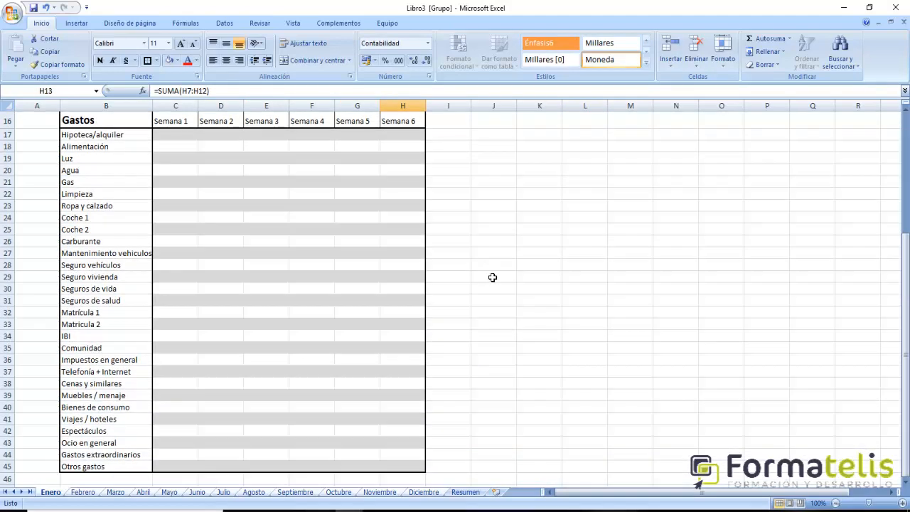
pyautogui.scroll(-1, 492, 277)
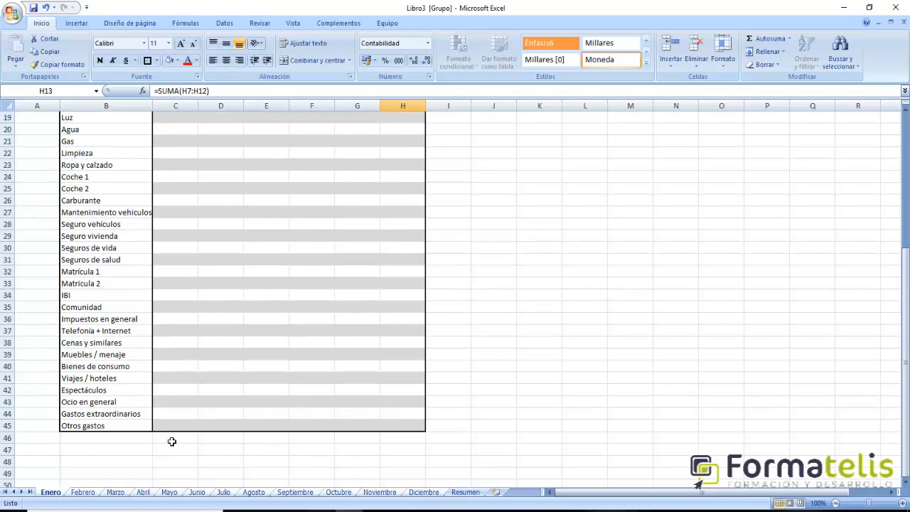
pyautogui.moveTo(171, 441); pyautogui.dragTo(402, 438)
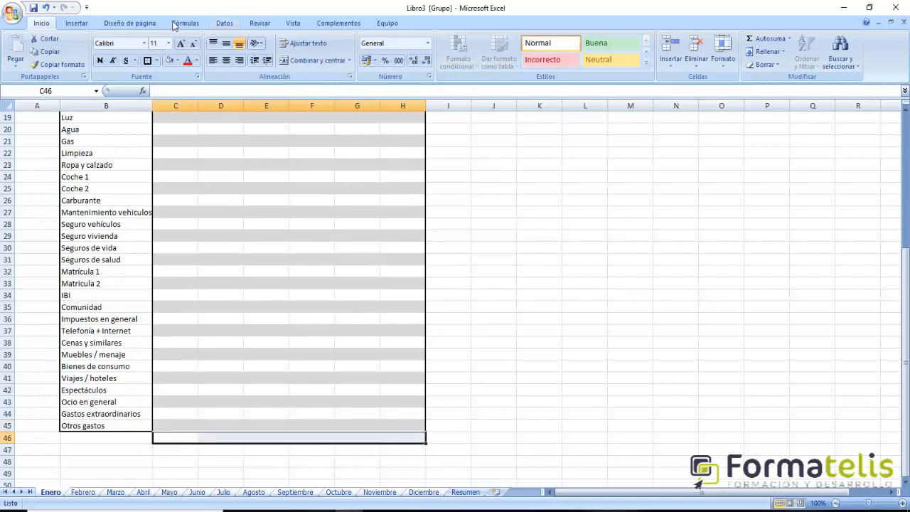
pyautogui.click(156, 61)
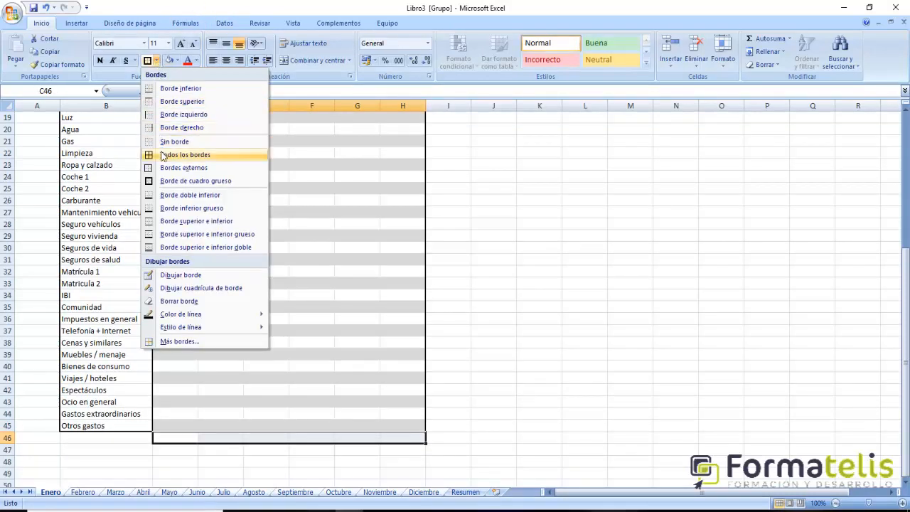
pyautogui.click(162, 156)
pyautogui.click(156, 60)
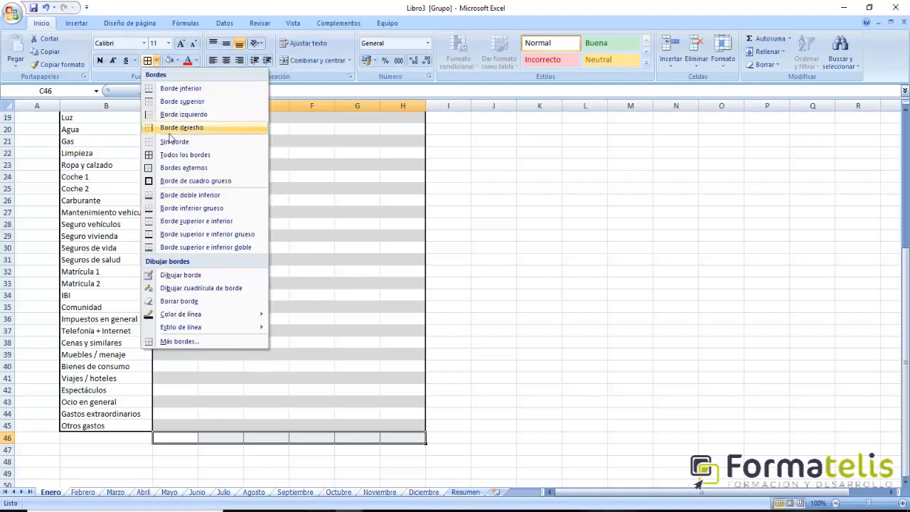
pyautogui.click(174, 180)
pyautogui.click(584, 306)
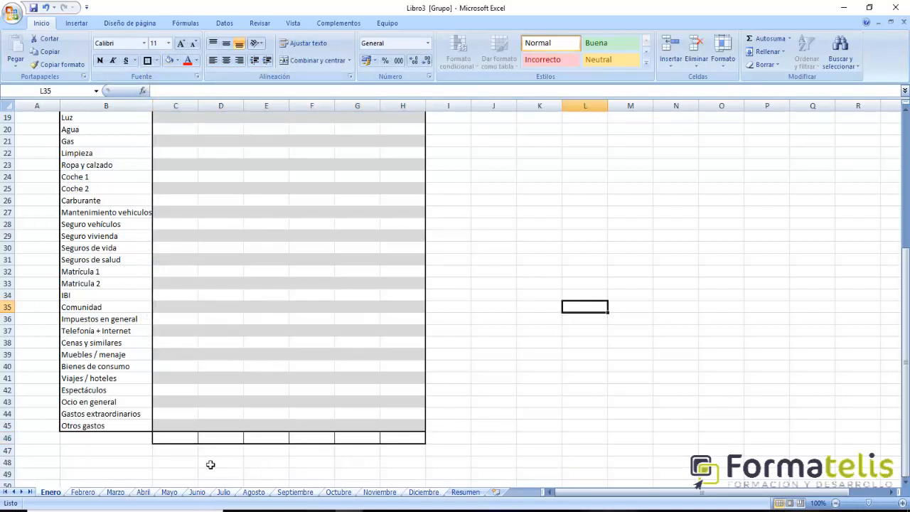
# - Format the expense cells and totals row, C17:H46, with the euro accounting number format
pyautogui.scroll(1, 209, 425)
pyautogui.moveTo(173, 138); pyautogui.dragTo(412, 481)
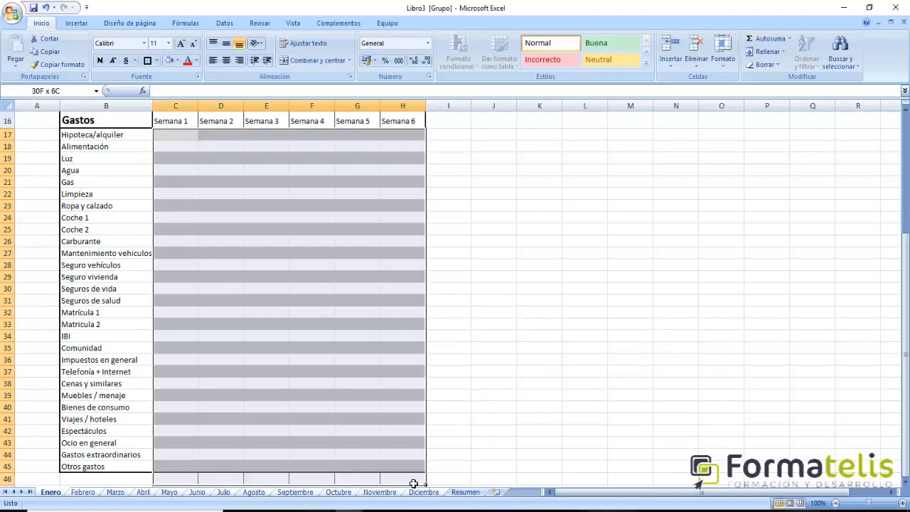
pyautogui.click(366, 60)
pyautogui.click(505, 309)
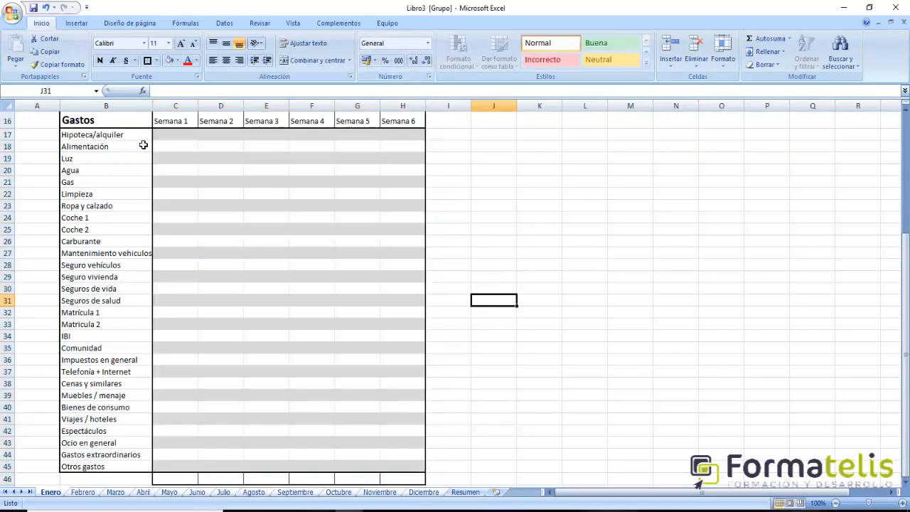
# - Enter =suma(C17:C45) in C46 to total the Semana 1 expenses
pyautogui.scroll(-1, 363, 344)
pyautogui.click(178, 438)
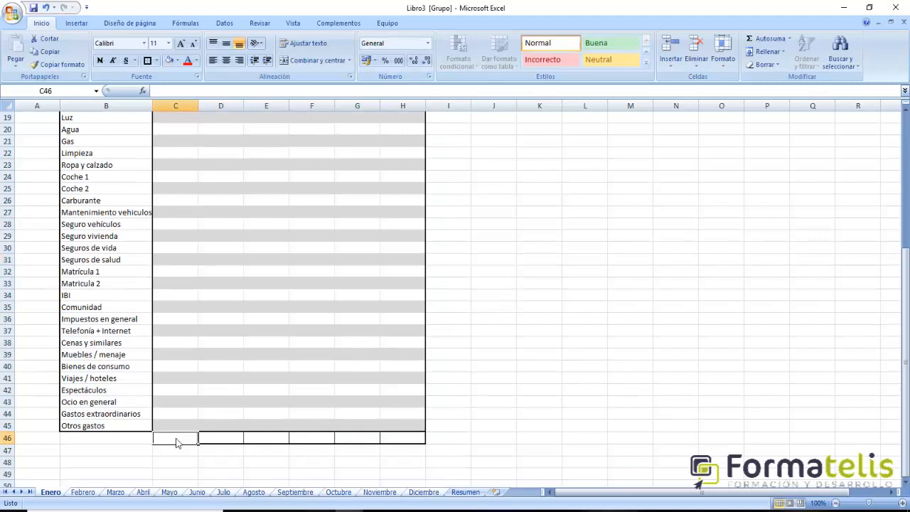
pyautogui.write('=suma(')
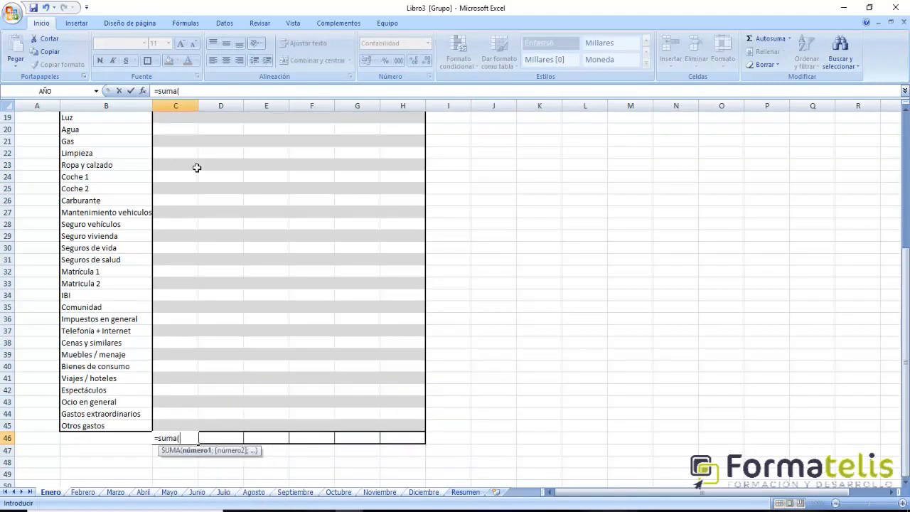
pyautogui.scroll(2, 197, 167)
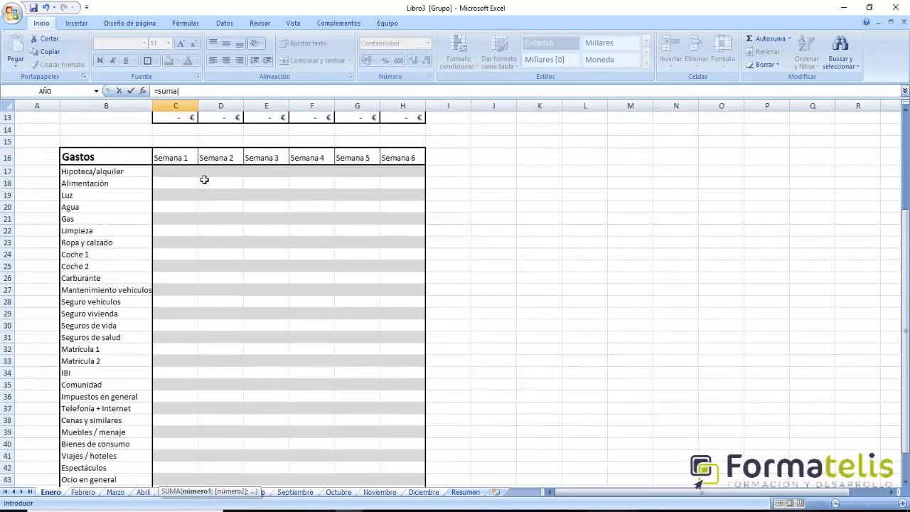
pyautogui.moveTo(179, 175); pyautogui.dragTo(188, 469)
pyautogui.write(')')
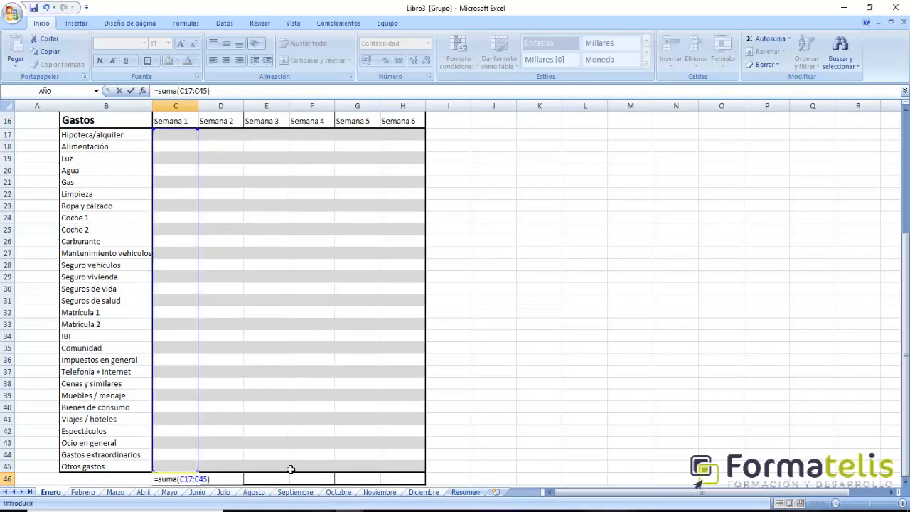
pyautogui.press('Return')
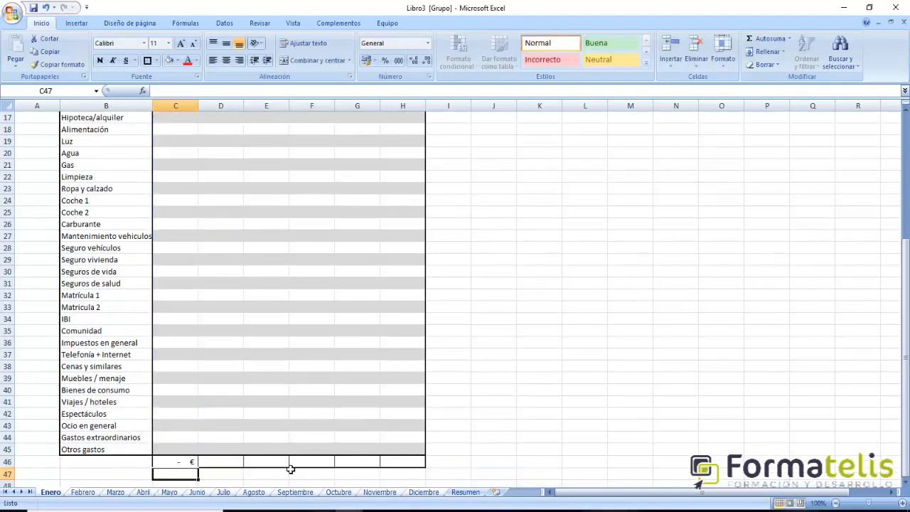
# - Copy the Semana 1 expense total formula across D46:H46 and restore the thick box border on H46
pyautogui.click(179, 465)
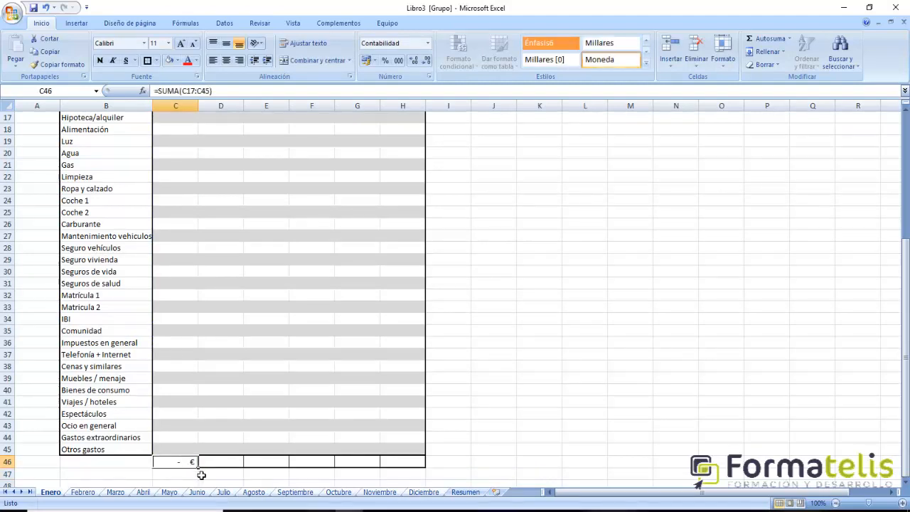
pyautogui.moveTo(204, 473); pyautogui.dragTo(421, 462)
pyautogui.click(587, 452)
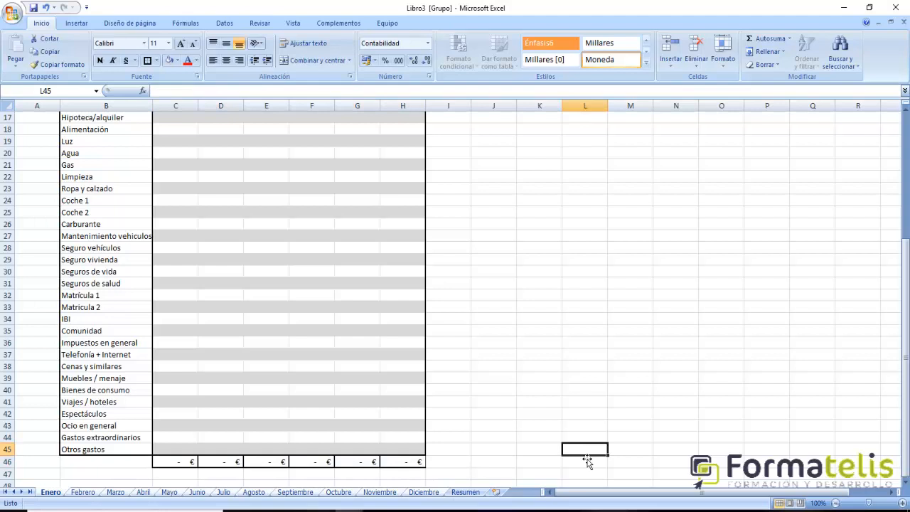
pyautogui.click(418, 465)
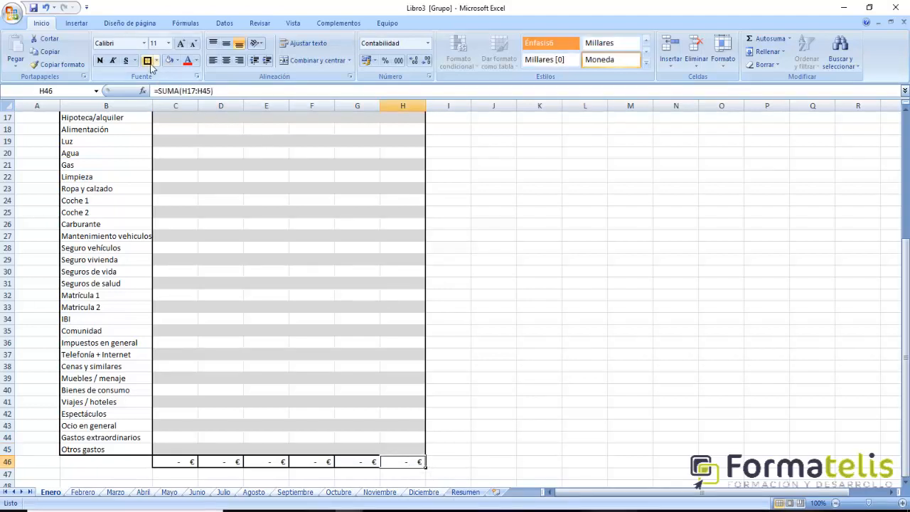
pyautogui.click(526, 378)
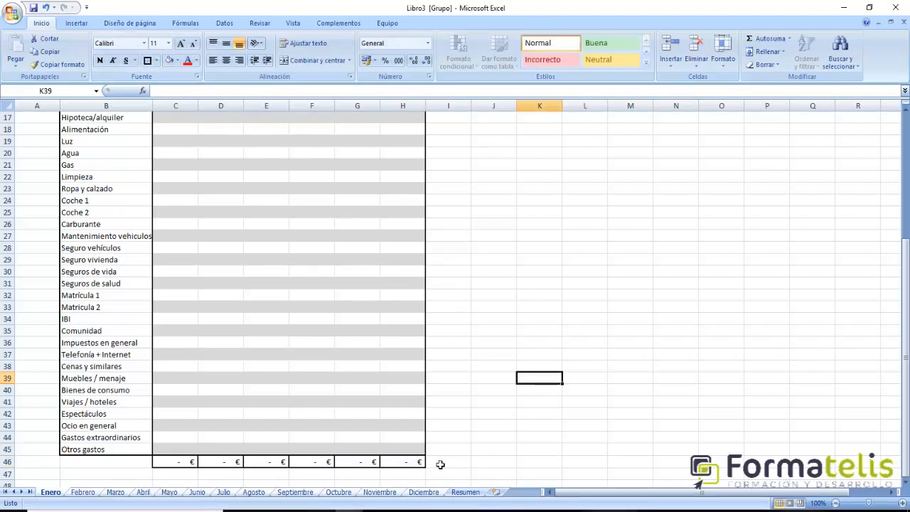
# - Fill the Ingresos heading cell B6 with a light orange theme color
pyautogui.scroll(5, 440, 464)
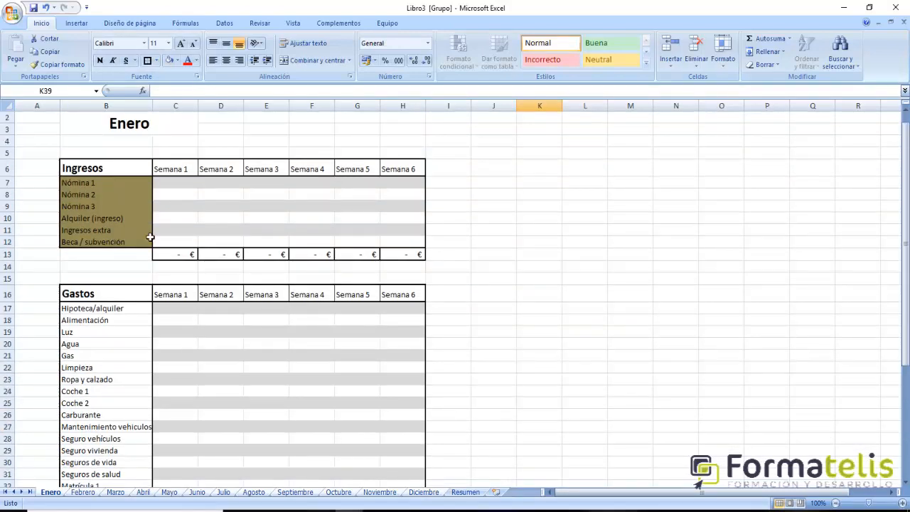
pyautogui.scroll(-2, 455, 173)
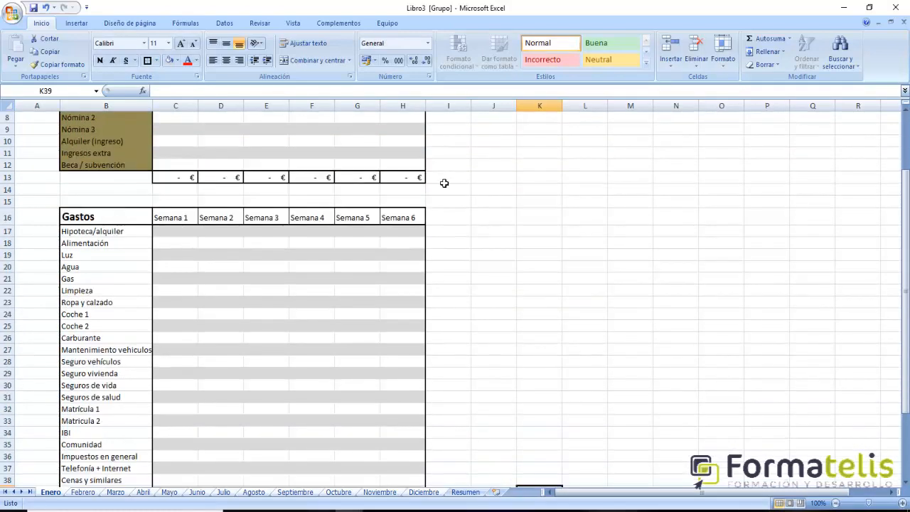
pyautogui.scroll(3, 441, 183)
pyautogui.click(96, 185)
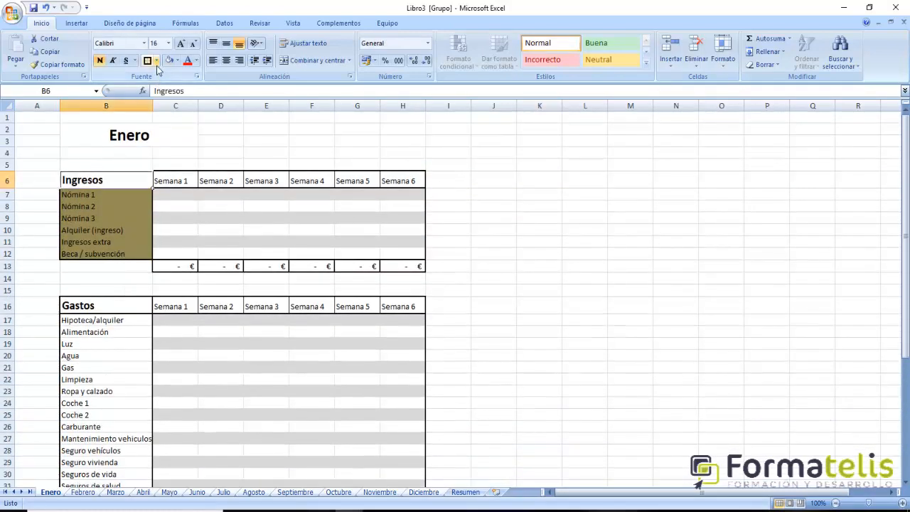
pyautogui.click(178, 61)
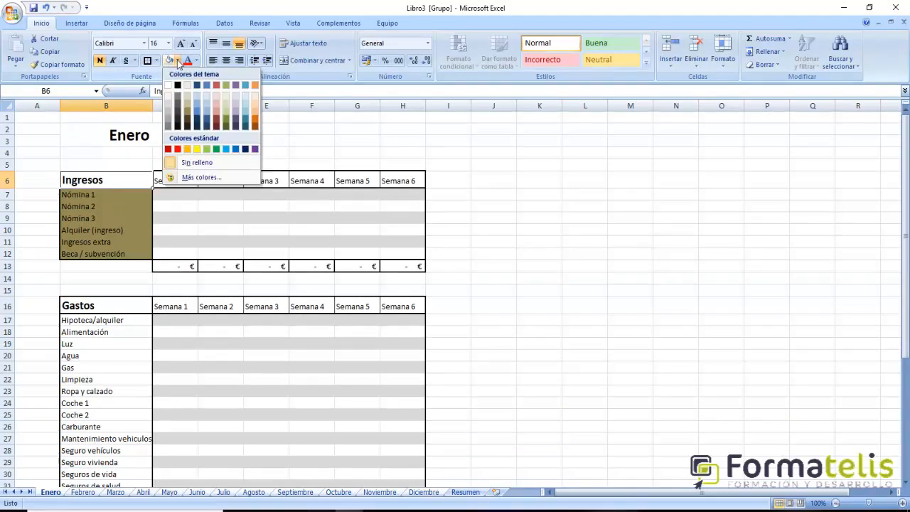
pyautogui.click(255, 108)
# - Fill the Gastos heading cell B16 with a dark orange theme color
pyautogui.click(80, 307)
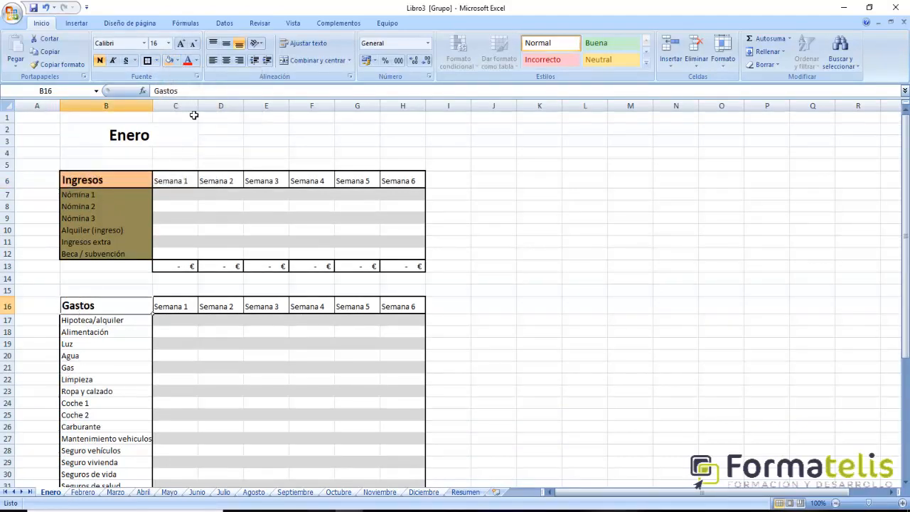
pyautogui.click(178, 62)
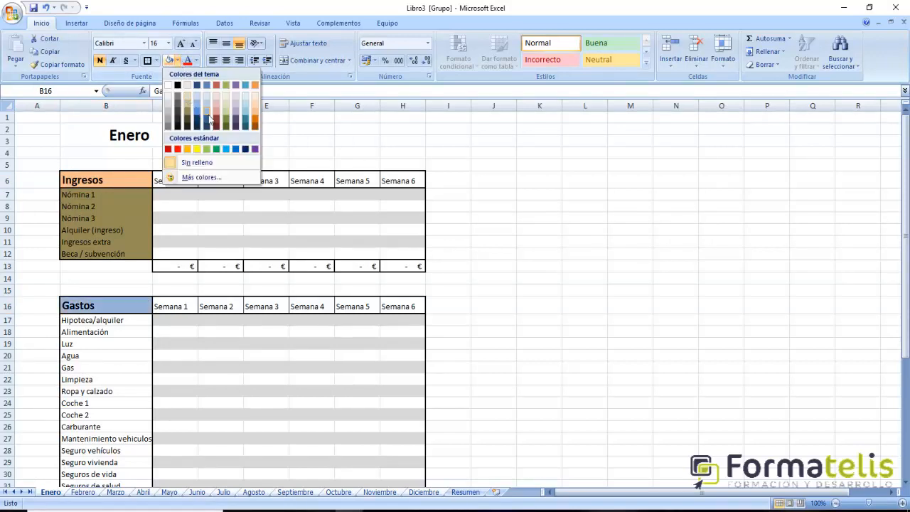
pyautogui.click(254, 122)
pyautogui.click(634, 308)
# - Fill the expense category labels B17:B45 with a dark olive green theme color
pyautogui.scroll(-5, 519, 344)
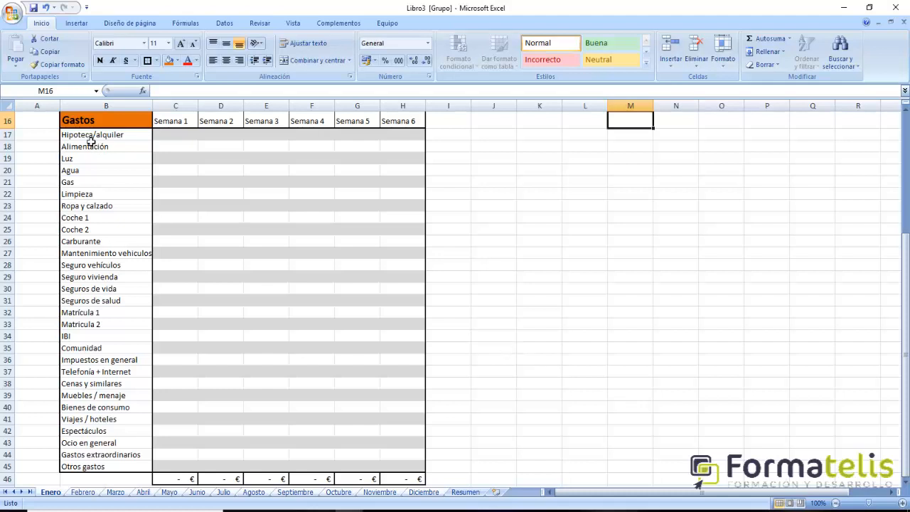
pyautogui.moveTo(91, 139); pyautogui.dragTo(89, 466)
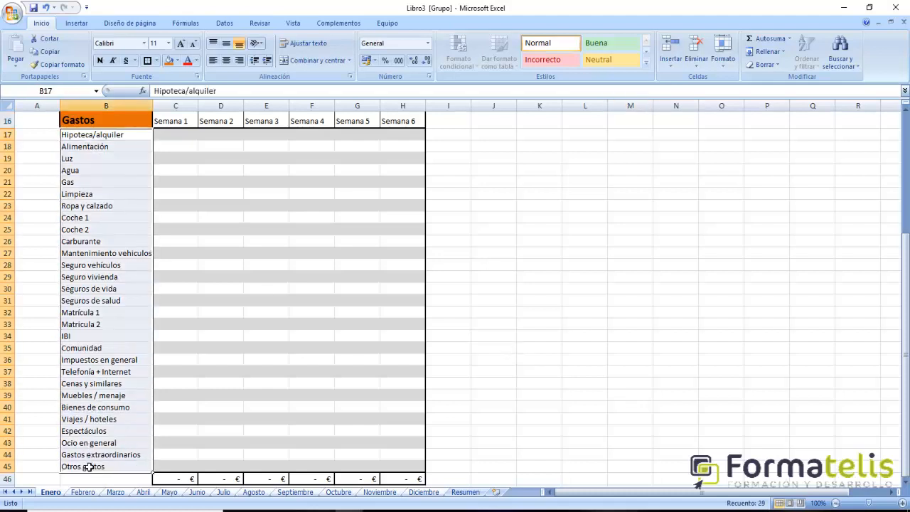
pyautogui.click(178, 61)
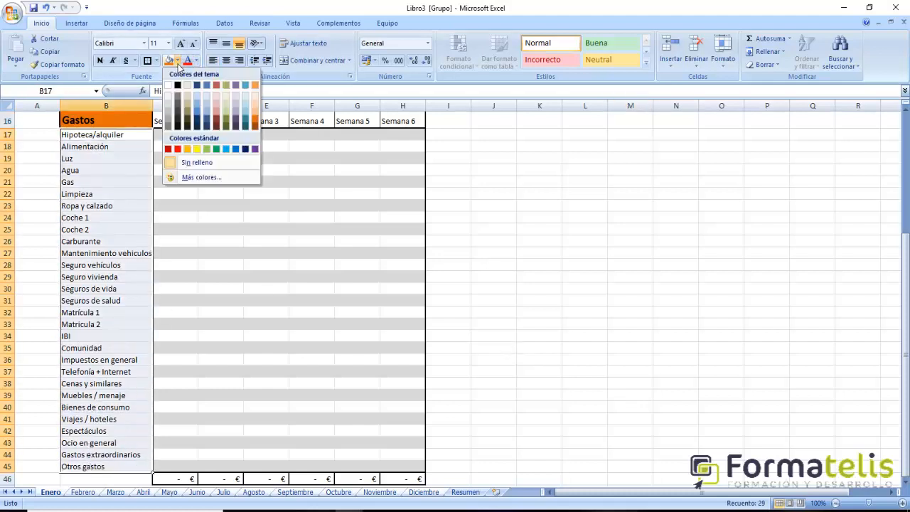
pyautogui.click(229, 125)
pyautogui.click(320, 219)
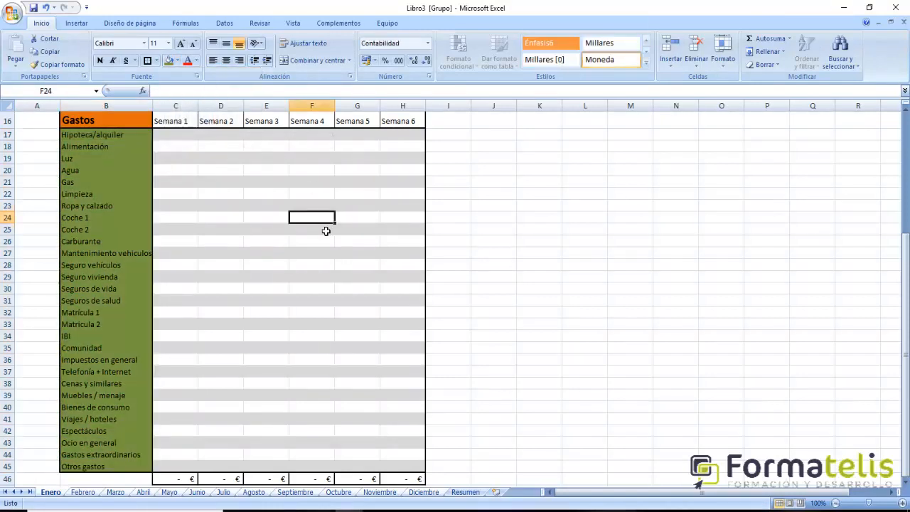
# - Select the merged Enero title cell B2:C3 above the Ingresos table
pyautogui.scroll(4, 326, 231)
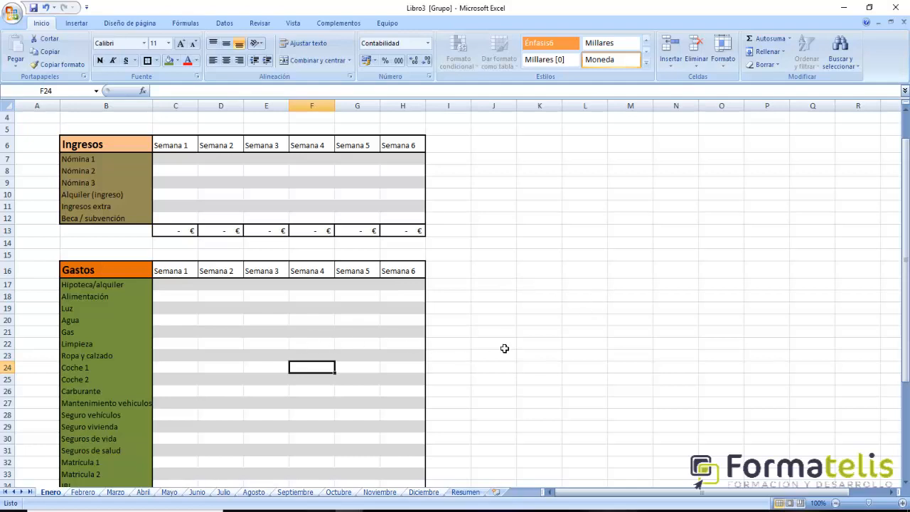
pyautogui.scroll(1, 503, 348)
pyautogui.scroll(-8, 498, 339)
pyautogui.scroll(3, 439, 357)
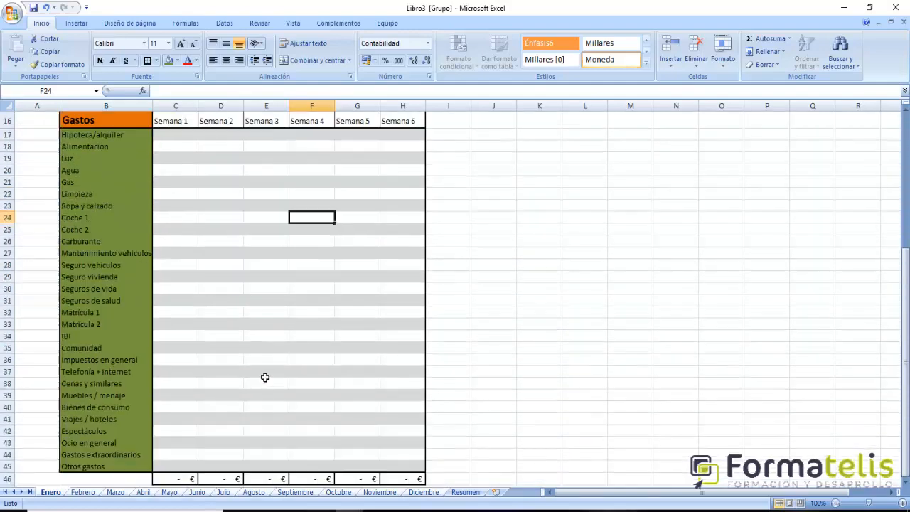
pyautogui.scroll(4, 265, 378)
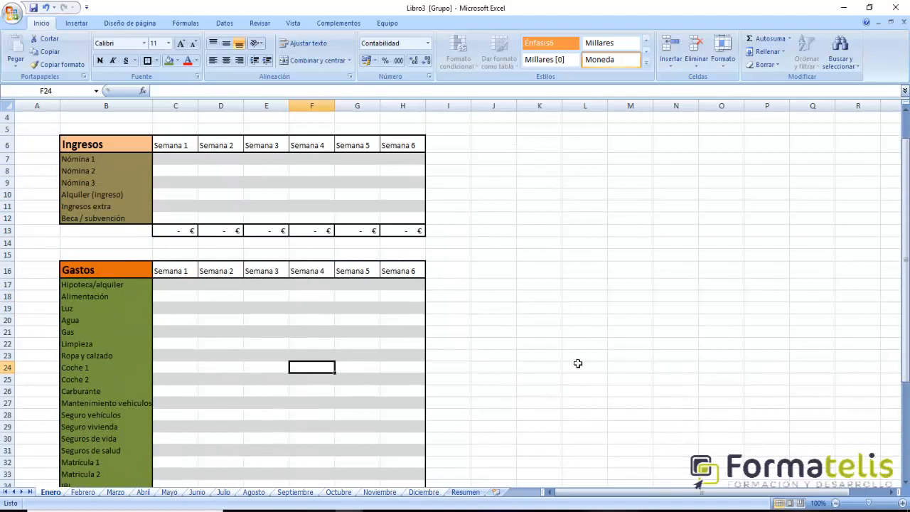
pyautogui.scroll(1, 578, 363)
pyautogui.click(143, 140)
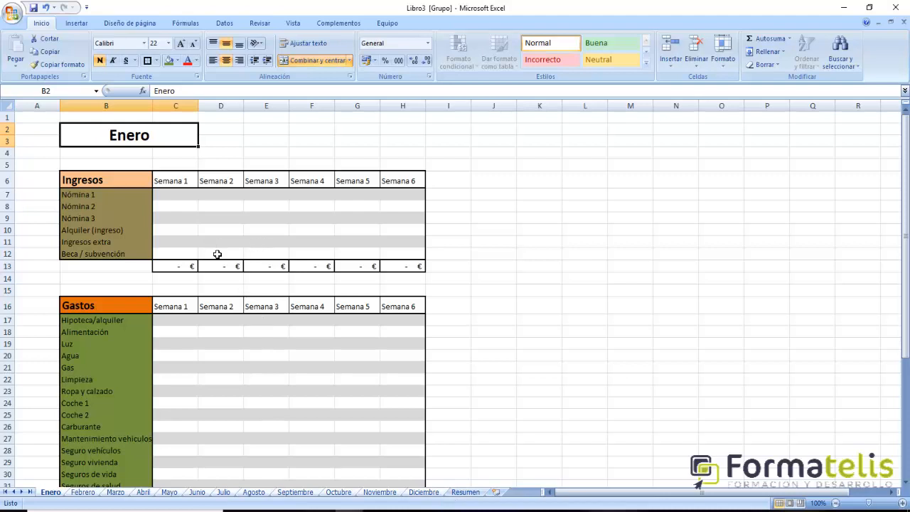
# - Enter the label "Ingresos totales" in cell E2 beside the Enero title
pyautogui.click(301, 130)
pyautogui.scroll(-10, 426, 251)
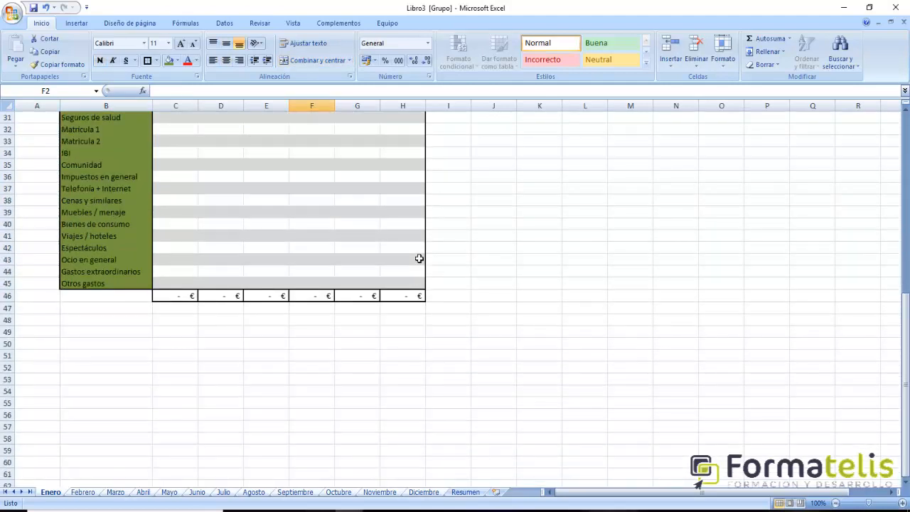
pyautogui.scroll(10, 420, 259)
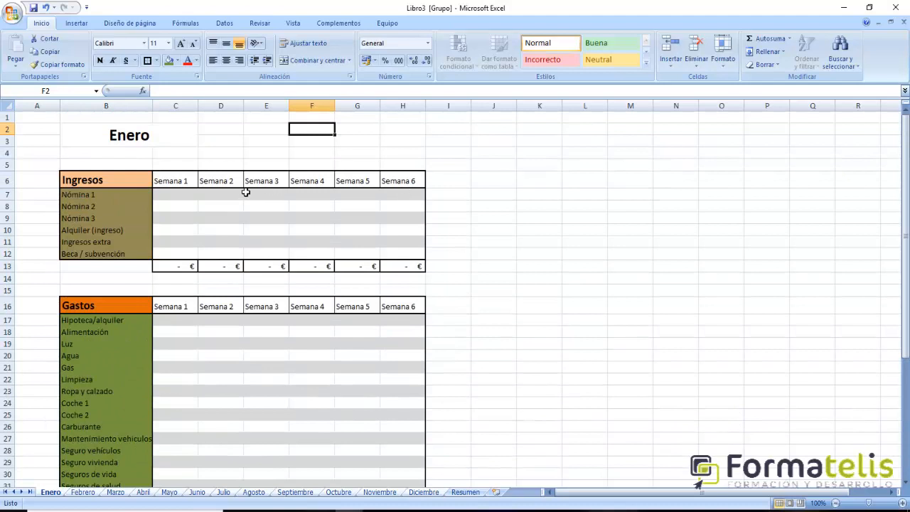
pyautogui.click(263, 129)
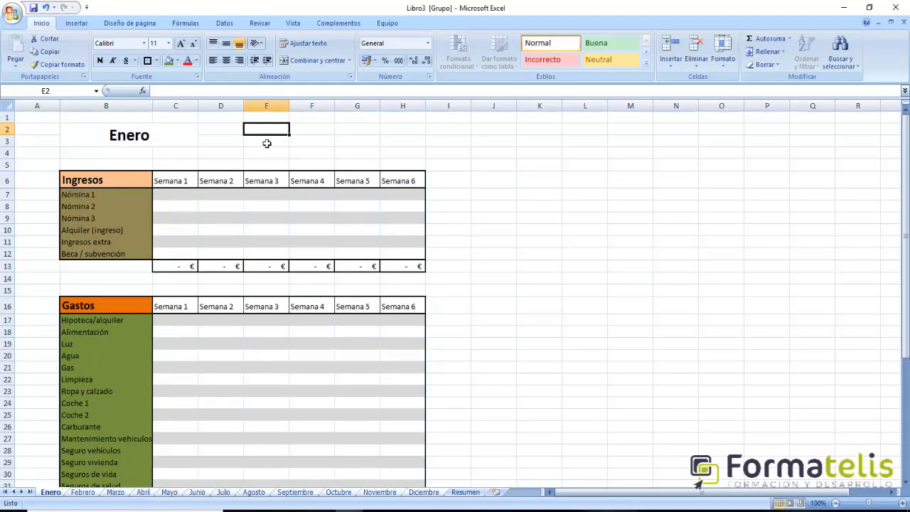
pyautogui.write('Ingresos totales')
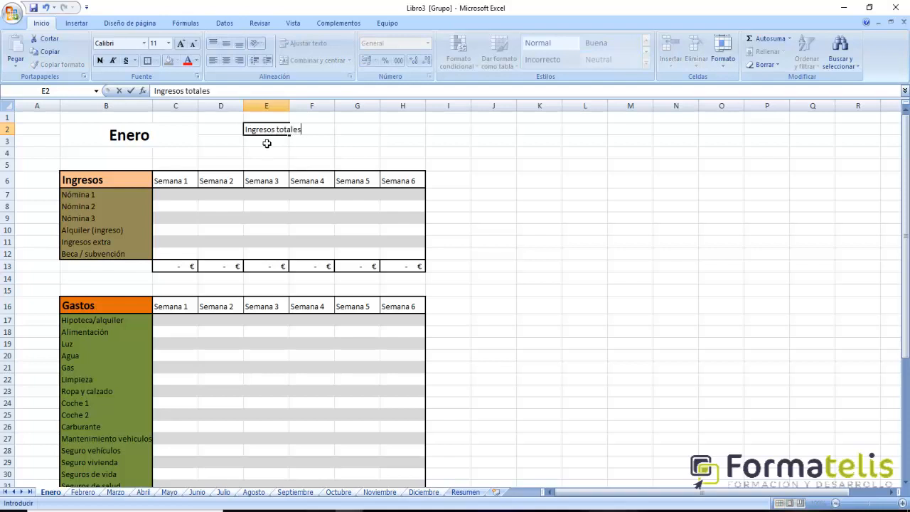
pyautogui.press('Return')
pyautogui.press('Return')
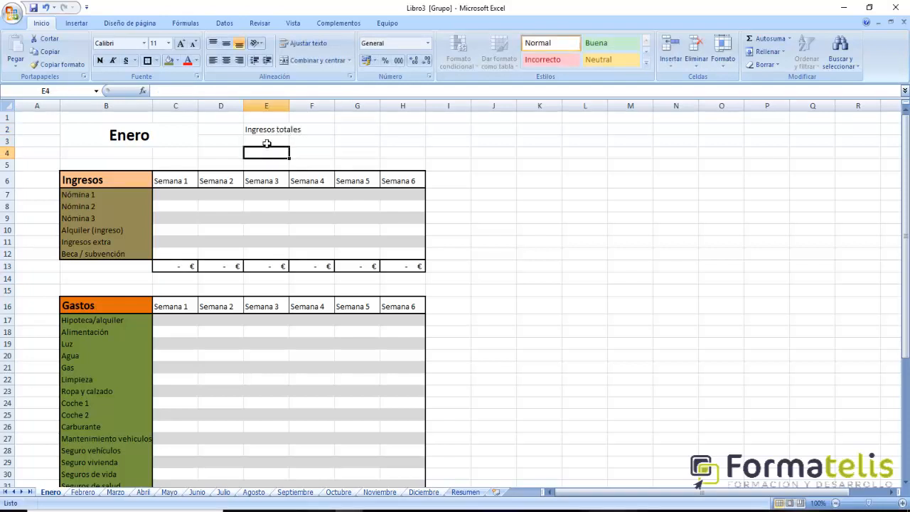
# - Enter the label "Gastos totales" in cell E4
pyautogui.write('Gasto')
pyautogui.press('BackSpace')
pyautogui.press('BackSpace')
pyautogui.press('BackSpace')
pyautogui.write('asto')
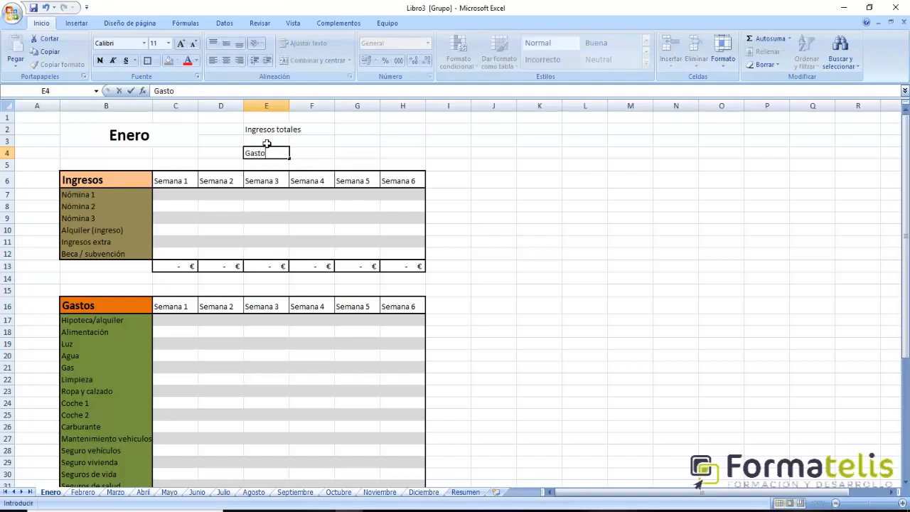
pyautogui.write('s totale')
pyautogui.press('BackSpace')
pyautogui.write('ales')
pyautogui.press('Return')
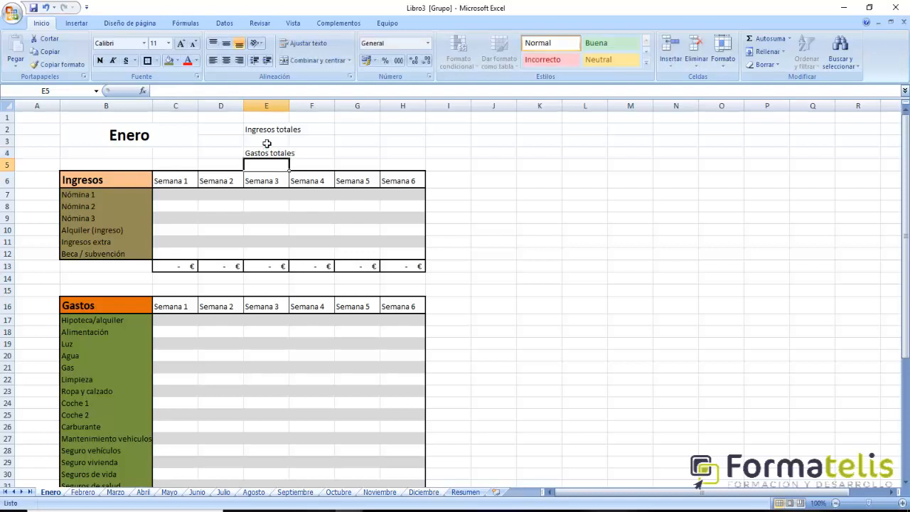
# - Merge and center E2:F2 for Ingresos totales and E4:F4 for Gastos totales
pyautogui.click(279, 134)
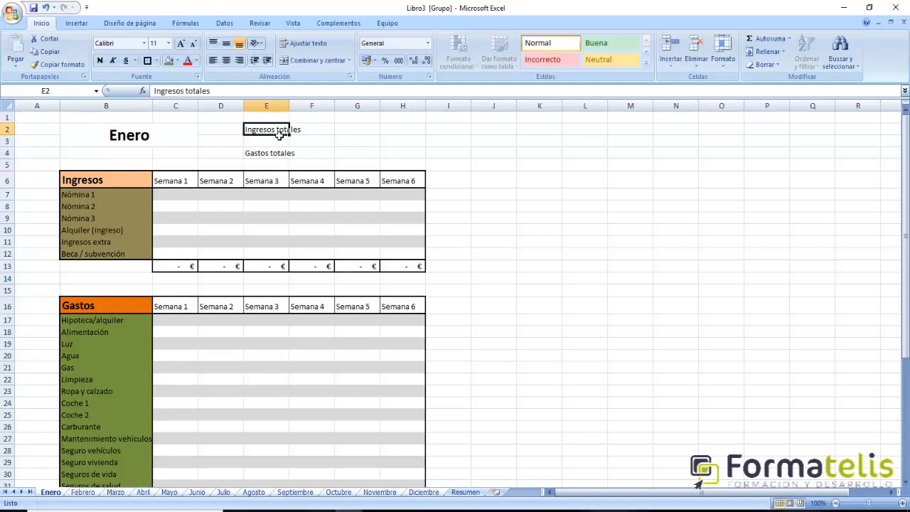
pyautogui.moveTo(270, 136); pyautogui.dragTo(315, 136)
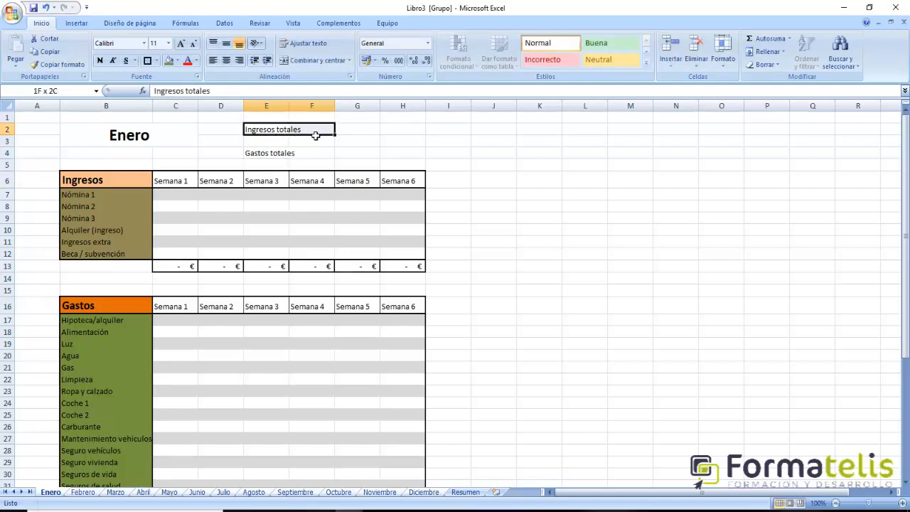
pyautogui.click(314, 60)
pyautogui.moveTo(268, 153); pyautogui.dragTo(321, 154)
pyautogui.click(314, 60)
# - Left-align the text in the merged Ingresos totales and Gastos totales cells
pyautogui.click(277, 133)
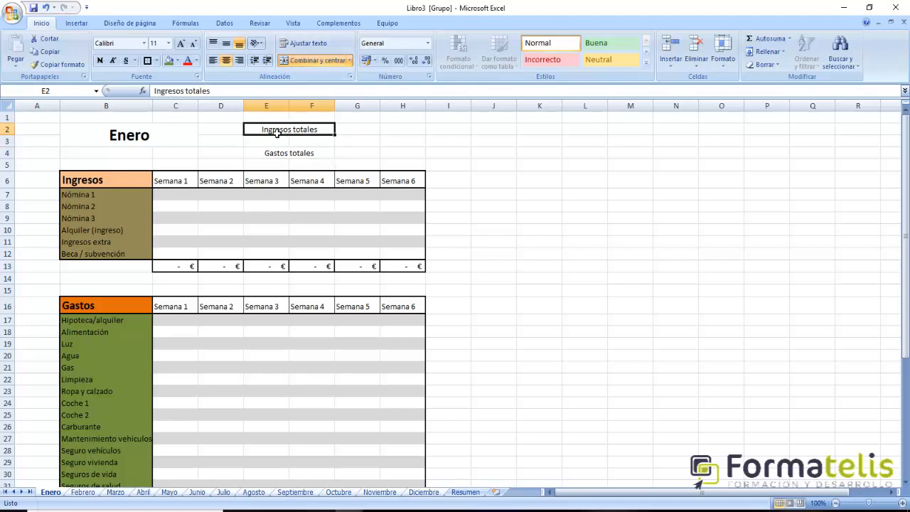
pyautogui.click(212, 59)
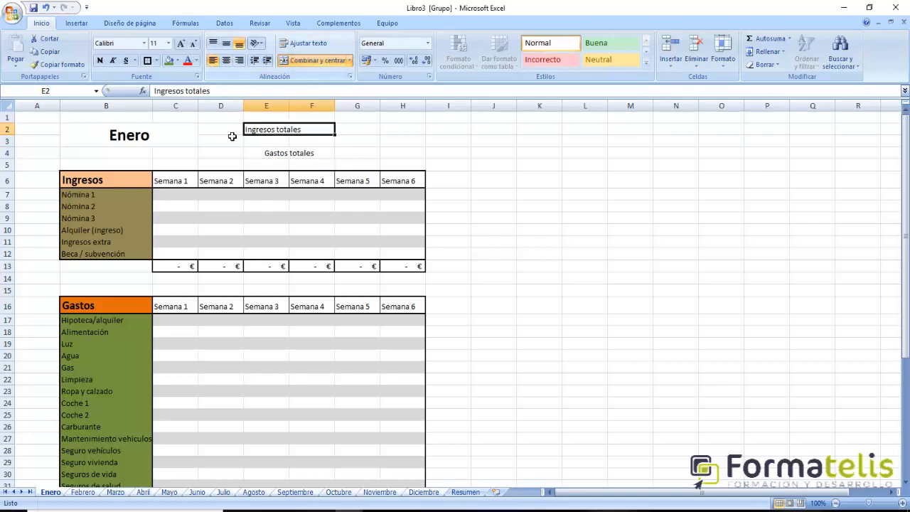
pyautogui.click(266, 165)
pyautogui.click(269, 153)
pyautogui.click(212, 59)
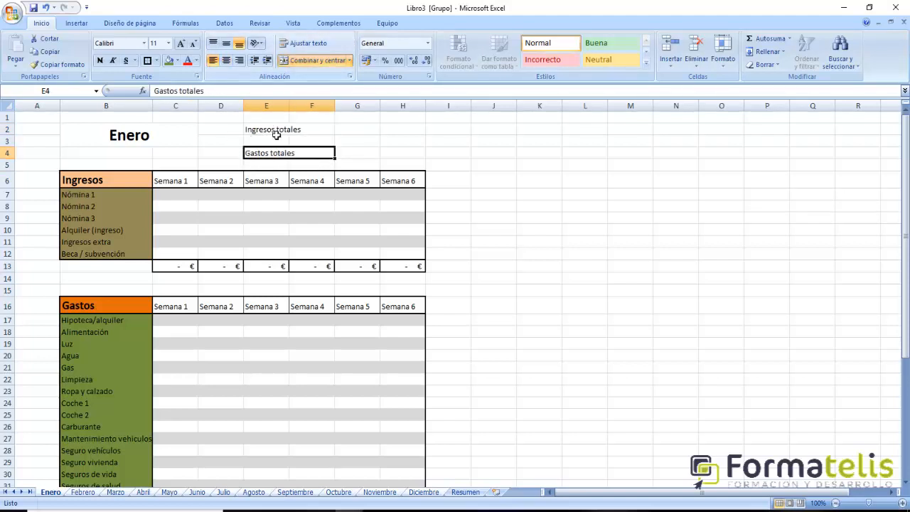
# - Apply a thick box border to each of the merged Ingresos totales and Gastos totales label cells
pyautogui.click(277, 134)
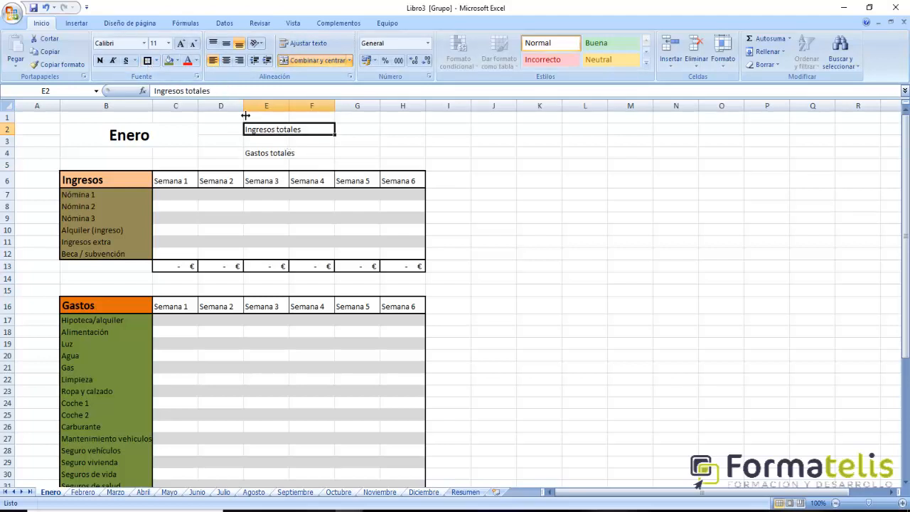
pyautogui.click(148, 61)
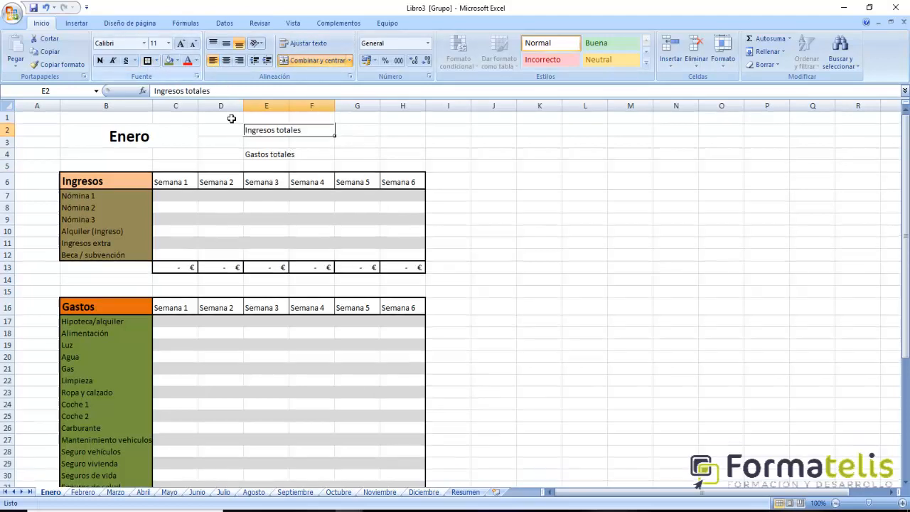
pyautogui.click(281, 160)
pyautogui.click(148, 61)
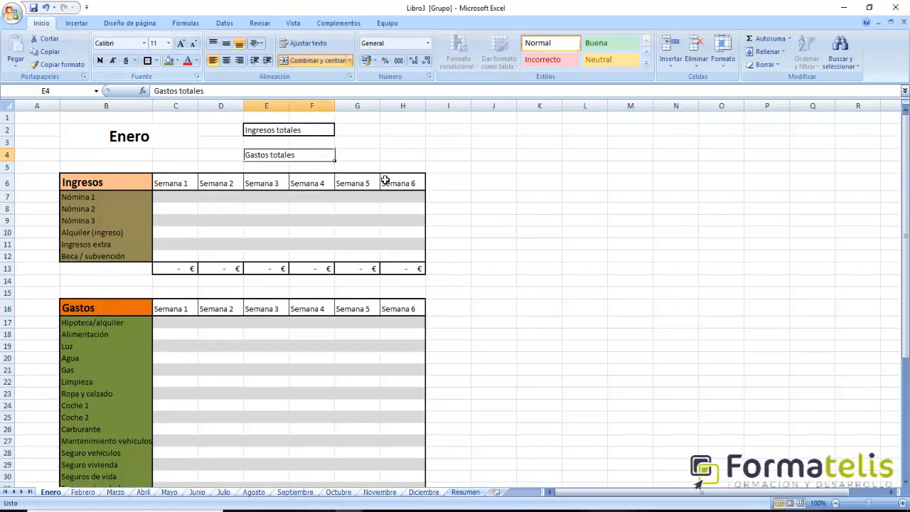
# - Apply a thick box border to each of the empty amount cells G2 and G4
pyautogui.click(355, 135)
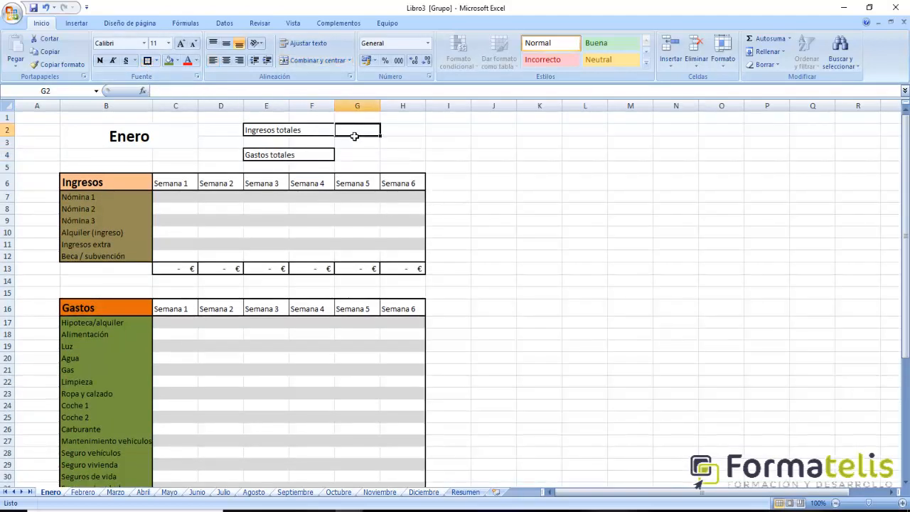
pyautogui.click(148, 61)
pyautogui.click(352, 153)
pyautogui.click(148, 61)
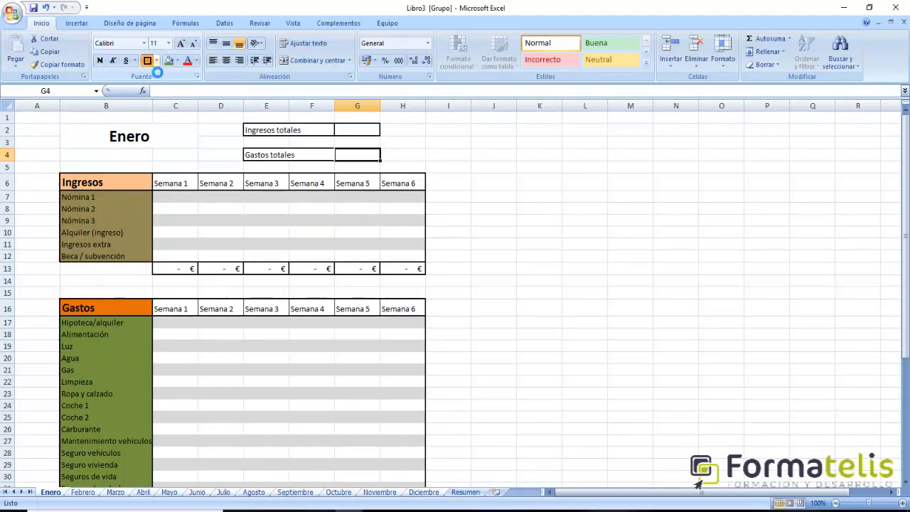
pyautogui.click(552, 219)
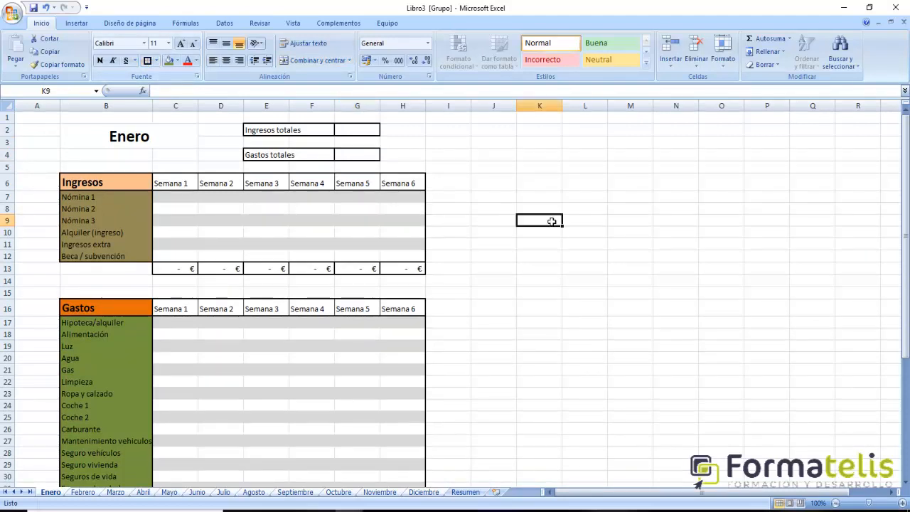
# - Copy the formatting of the Ingresos heading in B6 onto the Ingresos totales label in E2:F2
pyautogui.click(92, 187)
pyautogui.click(54, 64)
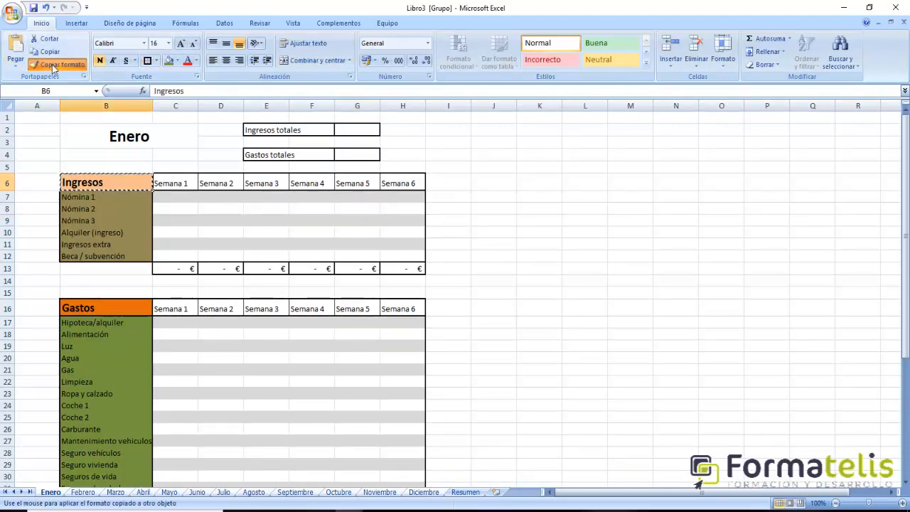
pyautogui.click(264, 130)
pyautogui.click(346, 241)
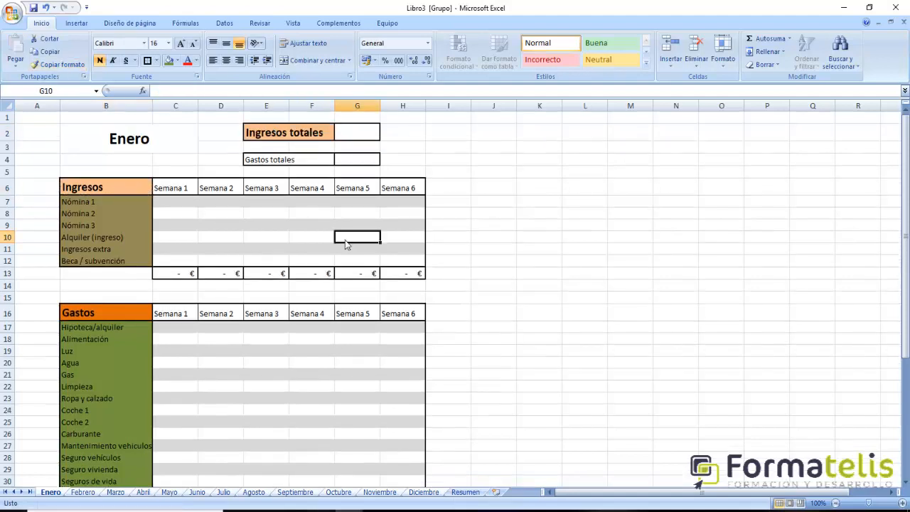
# - Copy the formatting of the Gastos heading in B16 onto the Gastos totales label in E4:F4
pyautogui.click(86, 316)
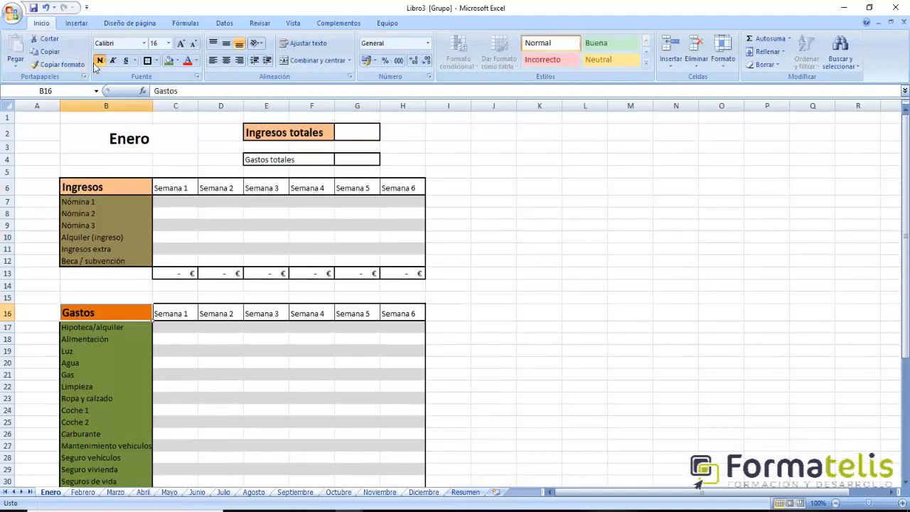
pyautogui.click(54, 64)
pyautogui.click(269, 159)
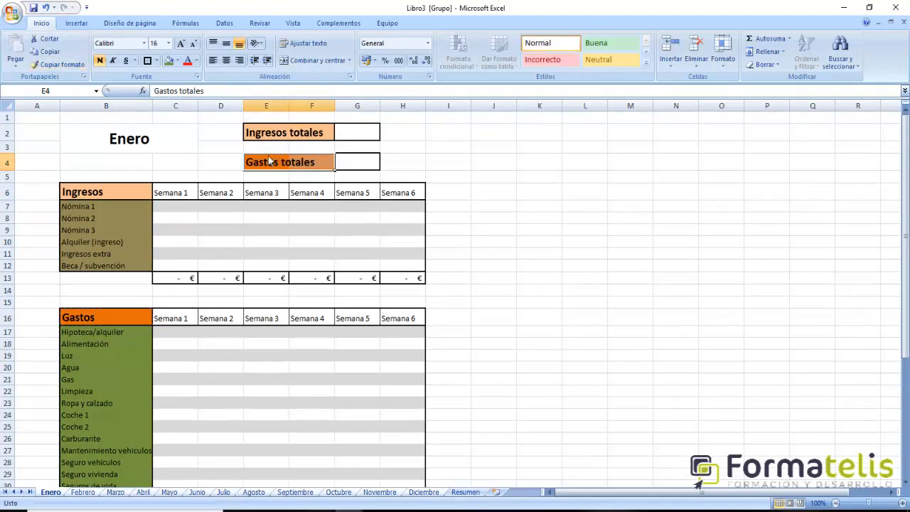
pyautogui.click(415, 230)
pyautogui.click(357, 138)
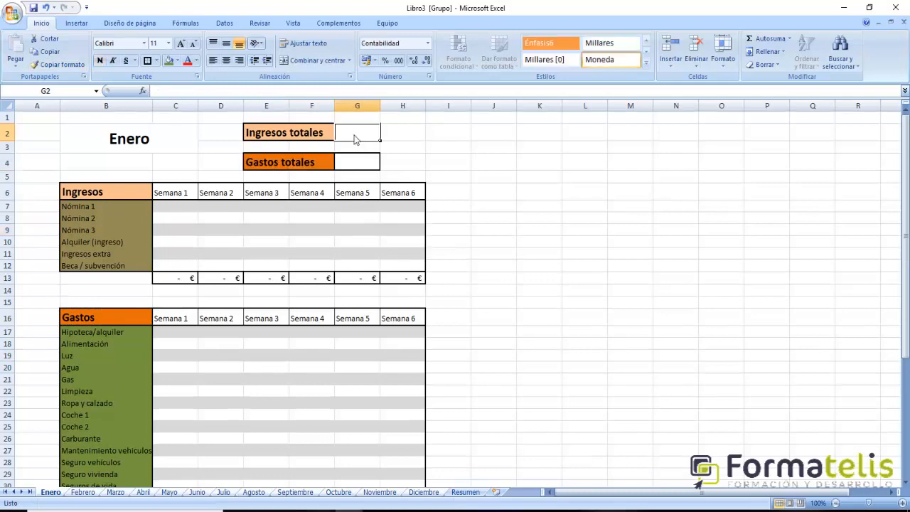
pyautogui.scroll(-3, 471, 189)
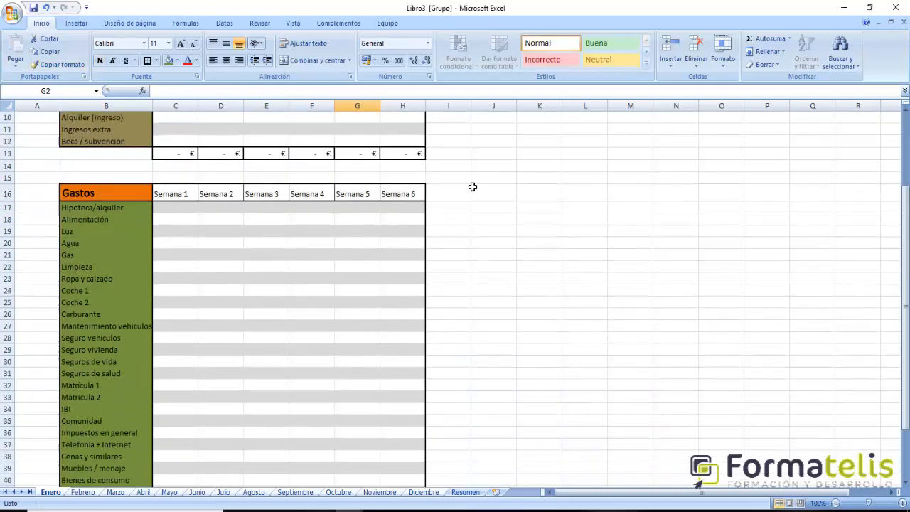
pyautogui.scroll(3, 471, 190)
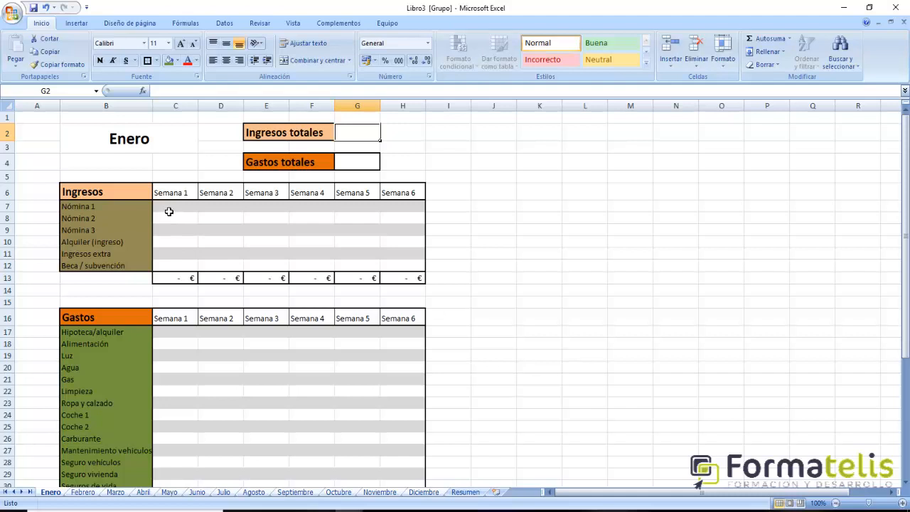
pyautogui.moveTo(169, 211); pyautogui.dragTo(451, 211)
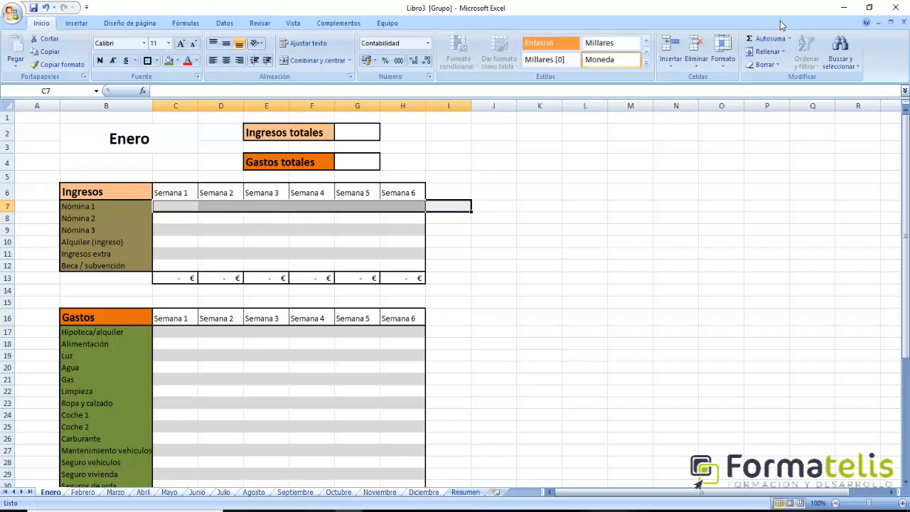
pyautogui.click(764, 38)
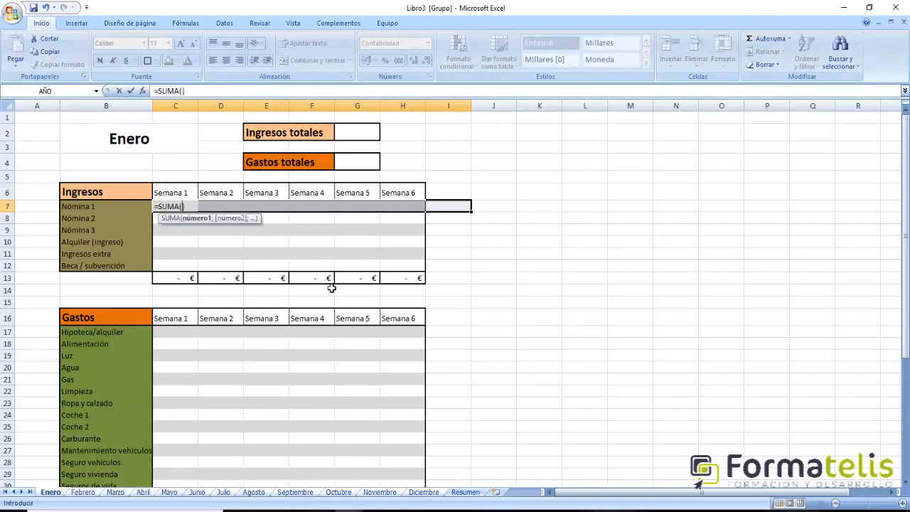
pyautogui.press('Escape')
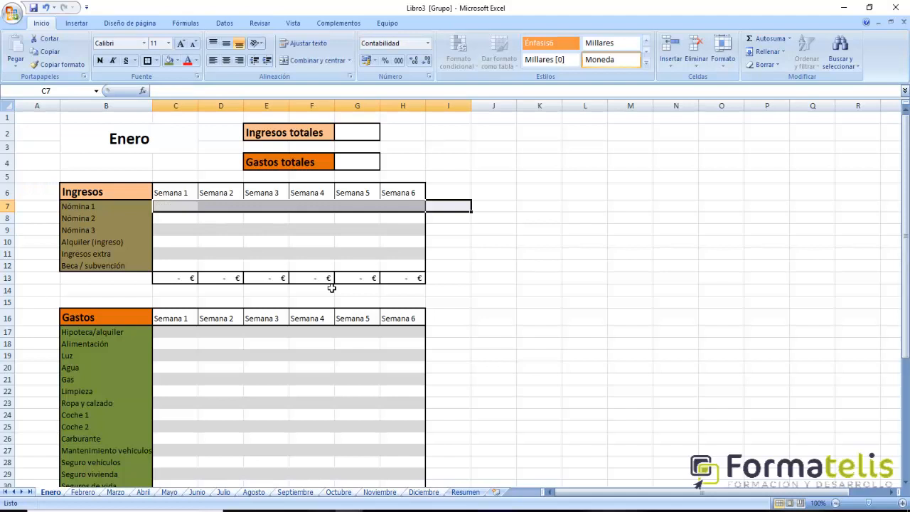
# - Total the Nómina 1 row in cell I7 with the formula =SUMA(C7:H7)
pyautogui.click(447, 207)
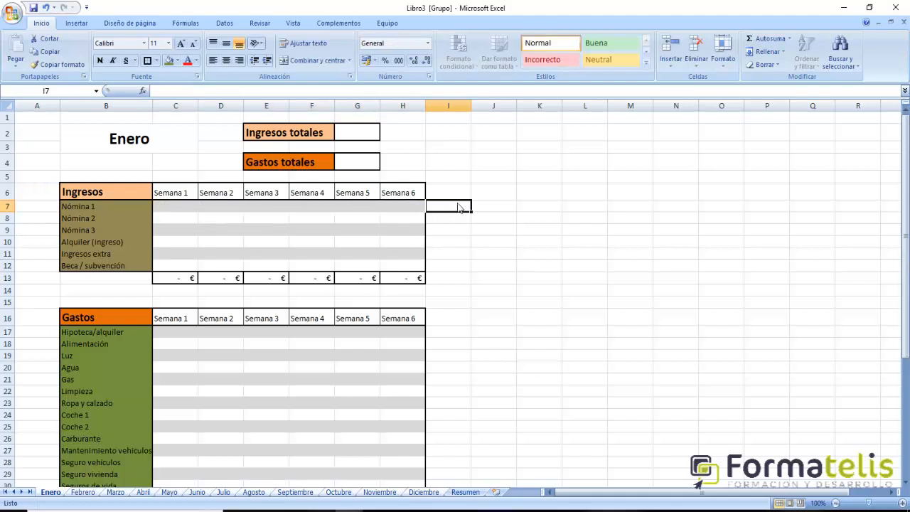
pyautogui.write('=suma')
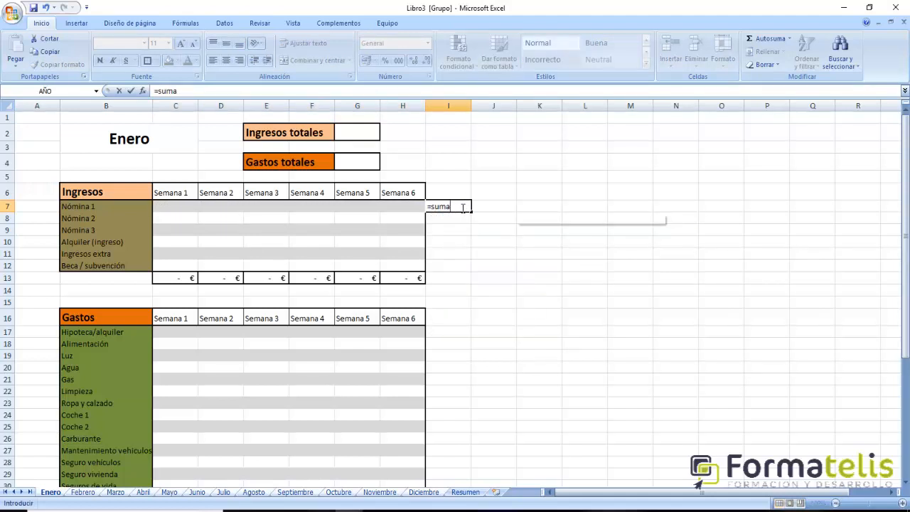
pyautogui.write('(')
pyautogui.moveTo(173, 207); pyautogui.dragTo(421, 207)
pyautogui.press('Return')
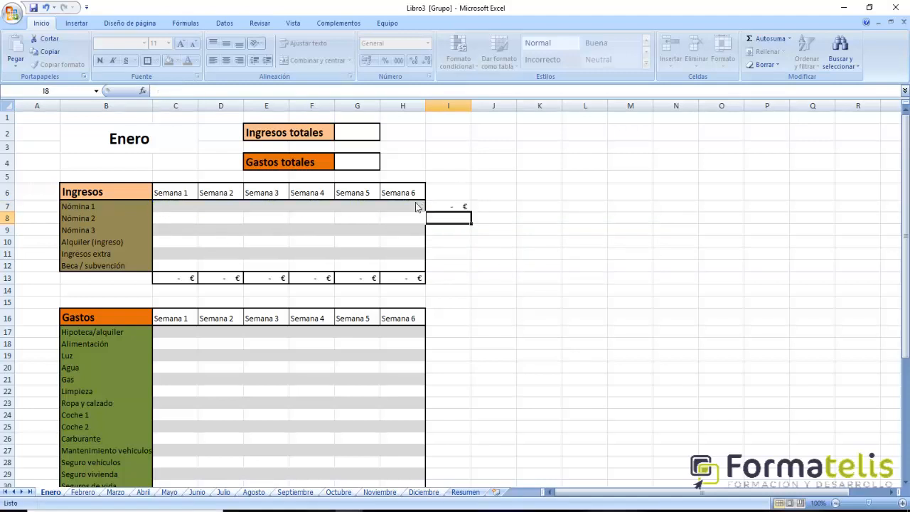
# - Fill the row total formula from I7 down through I13 in the Ingresos table
pyautogui.press('Up')
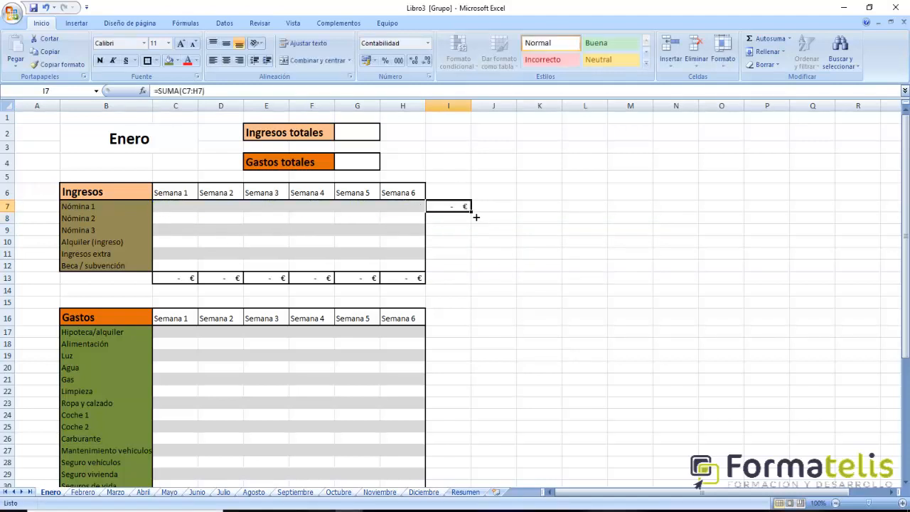
pyautogui.moveTo(476, 217); pyautogui.dragTo(475, 284)
pyautogui.click(445, 282)
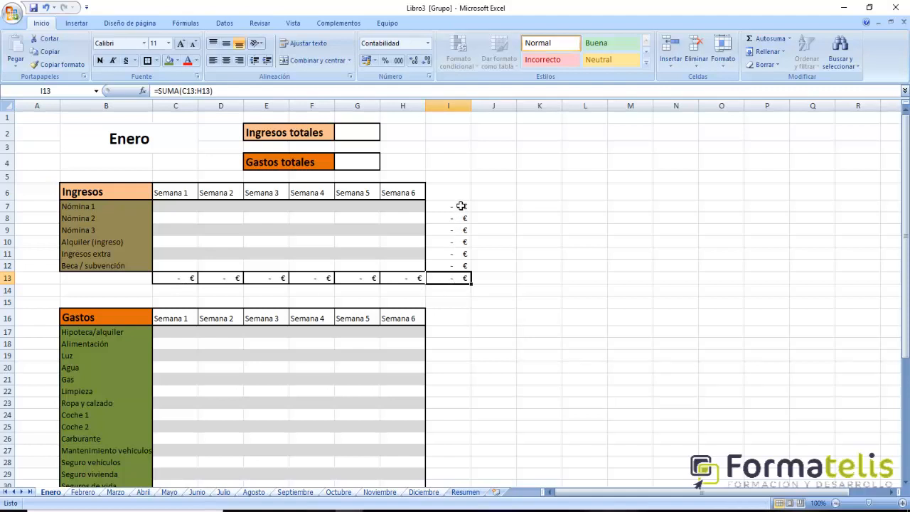
# - Apply all borders to the totals column I6:I13 beside the Ingresos table
pyautogui.moveTo(456, 198); pyautogui.dragTo(457, 278)
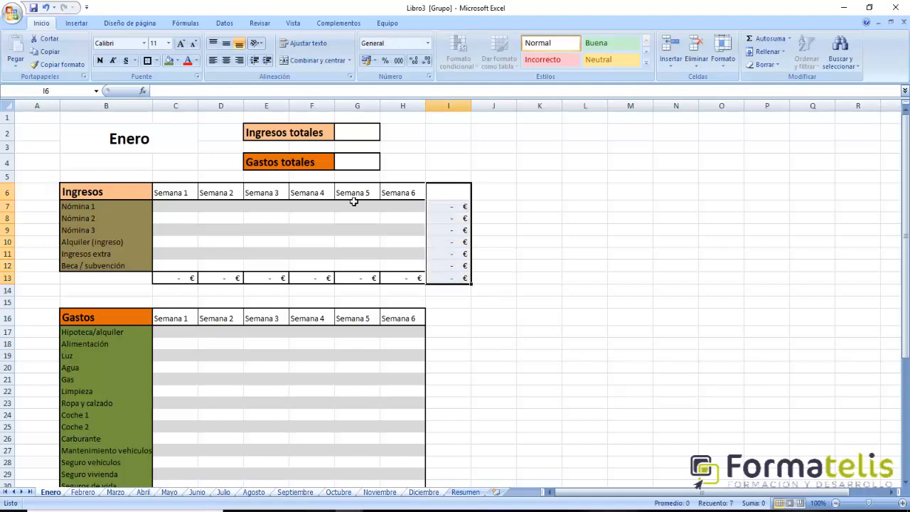
pyautogui.click(156, 61)
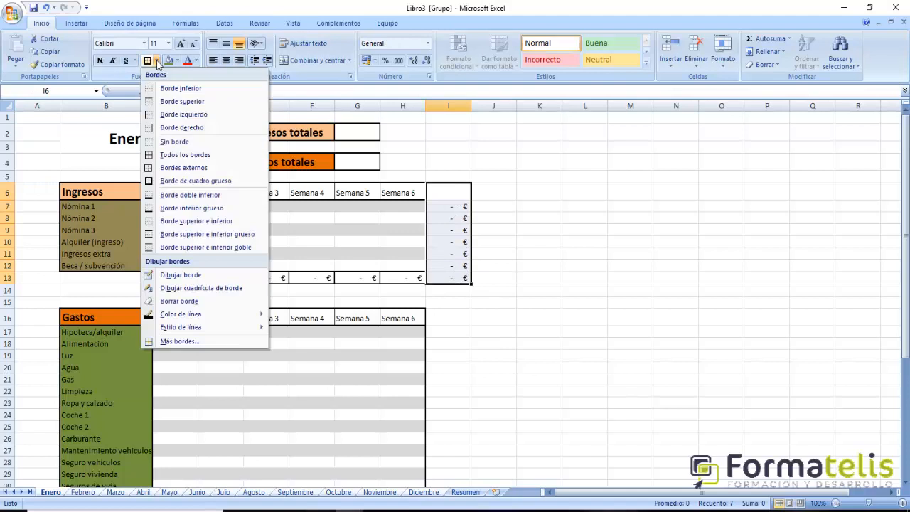
pyautogui.click(193, 154)
pyautogui.click(684, 418)
# - Apply all borders to the totals column I16:I46 beside the Gastos table
pyautogui.scroll(-4, 517, 365)
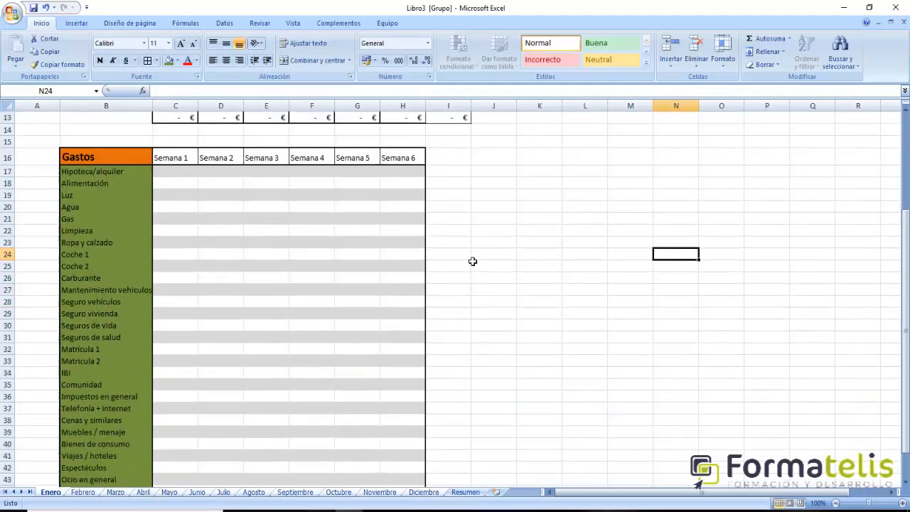
pyautogui.moveTo(448, 158); pyautogui.dragTo(469, 467)
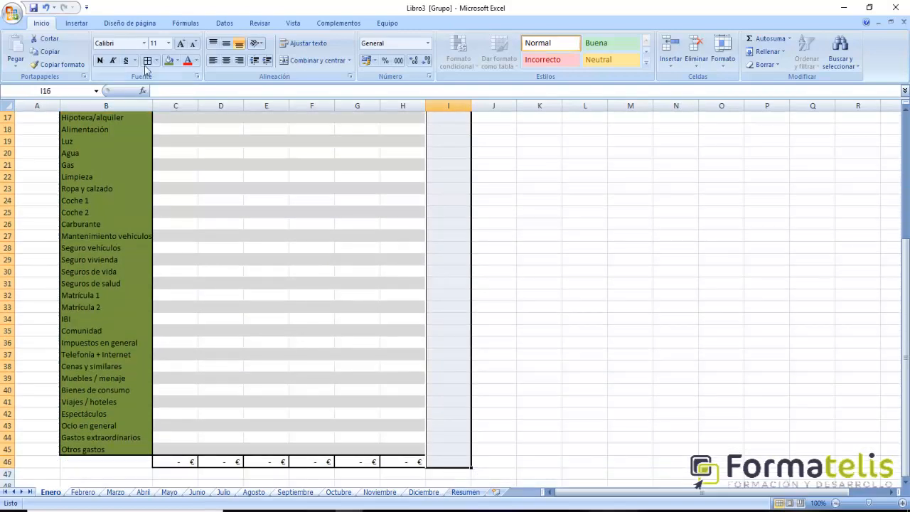
pyautogui.click(148, 60)
pyautogui.scroll(5, 406, 174)
pyautogui.click(636, 305)
# - Copy the row total formula from I7 to I17 and fill it down through I46 in the Gastos table
pyautogui.click(443, 197)
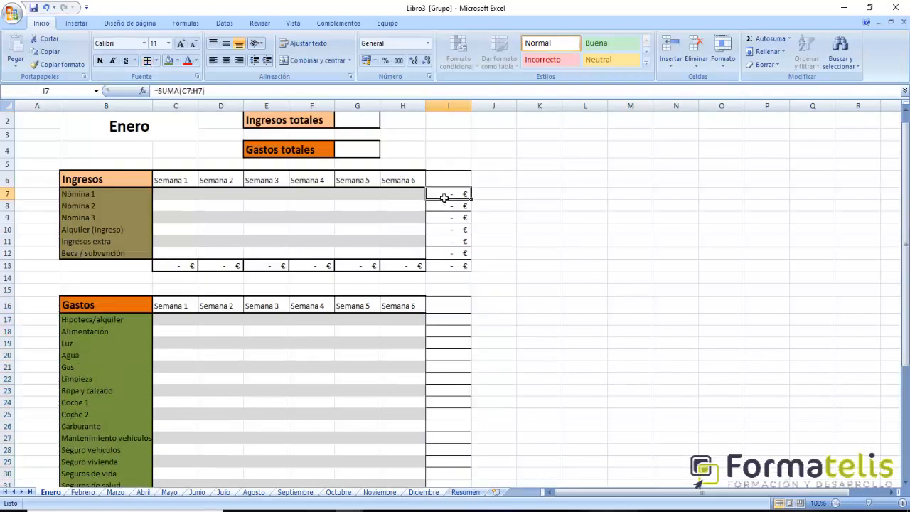
pyautogui.hotkey('ctrl', 'c')
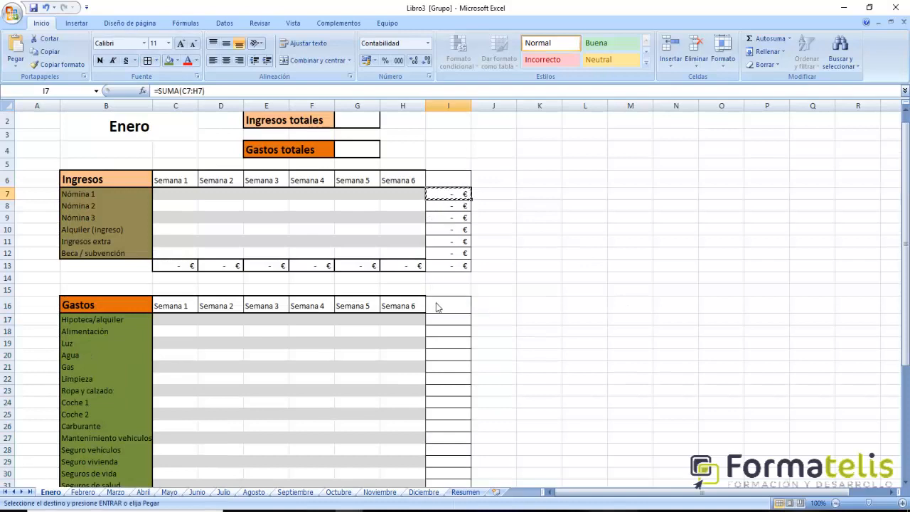
pyautogui.click(435, 306)
pyautogui.click(459, 321)
pyautogui.hotkey('ctrl', 'v')
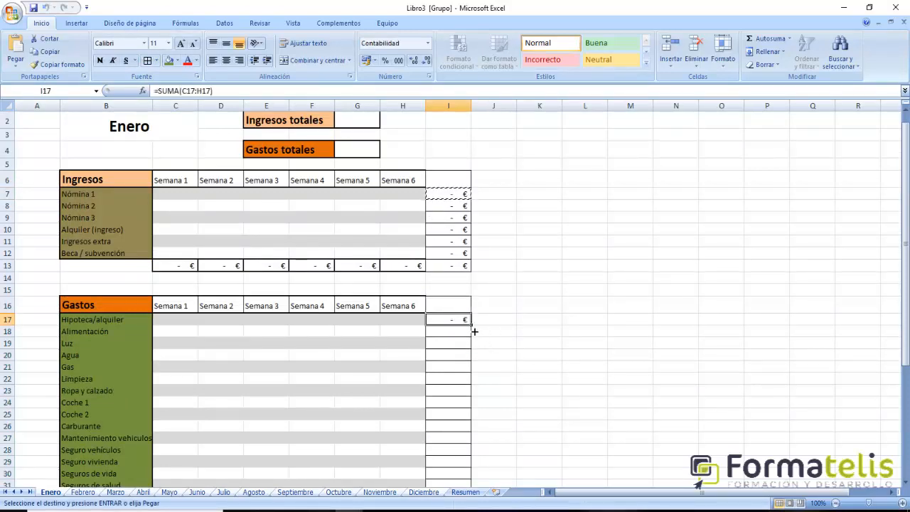
pyautogui.moveTo(475, 329); pyautogui.dragTo(467, 432)
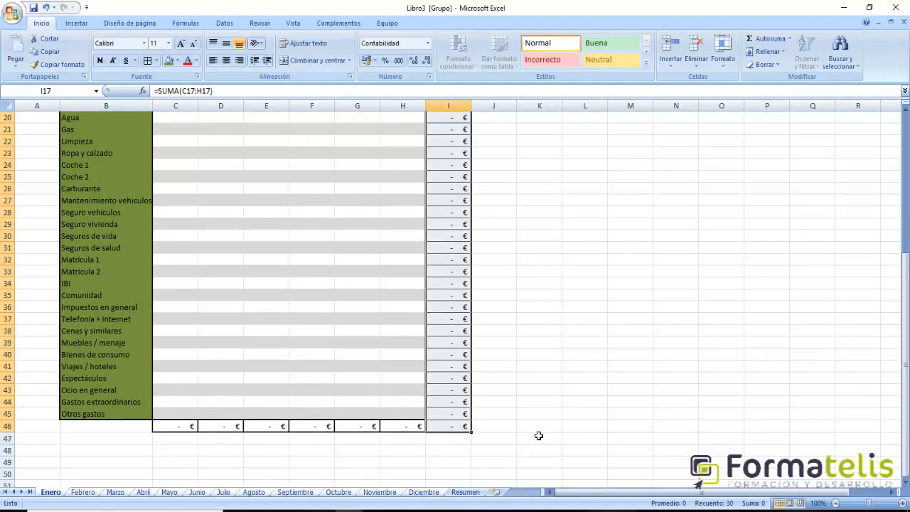
pyautogui.click(545, 426)
pyautogui.scroll(6, 539, 410)
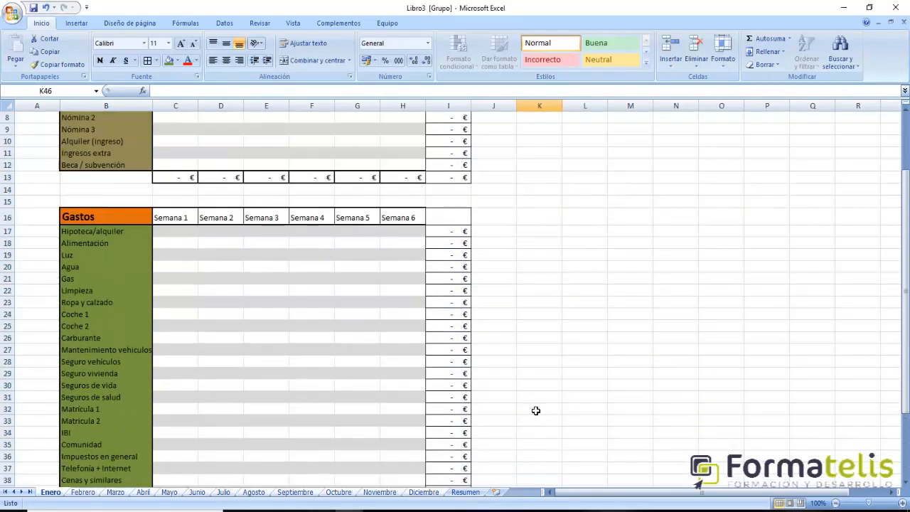
pyautogui.scroll(-3, 533, 412)
pyautogui.scroll(-4, 530, 418)
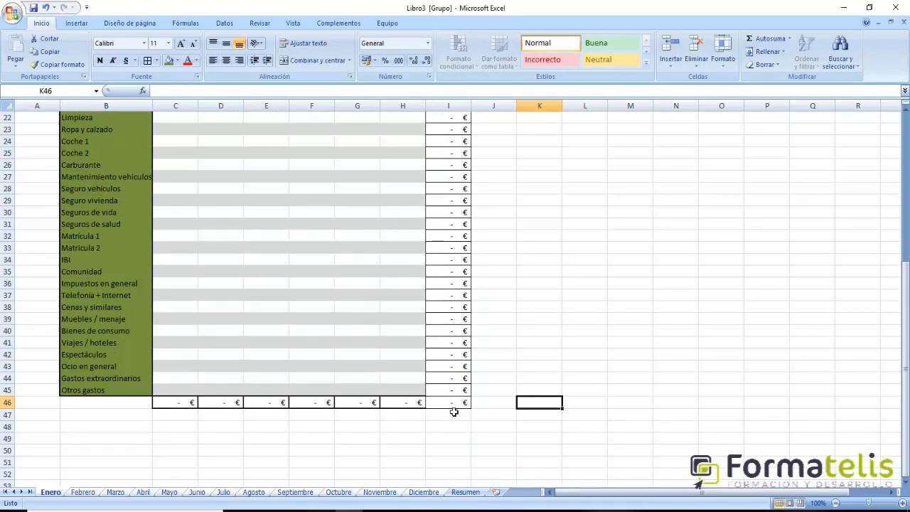
# - Link the Ingresos totales cell G2 to the overall income total in I13
pyautogui.scroll(7, 453, 411)
pyautogui.click(455, 279)
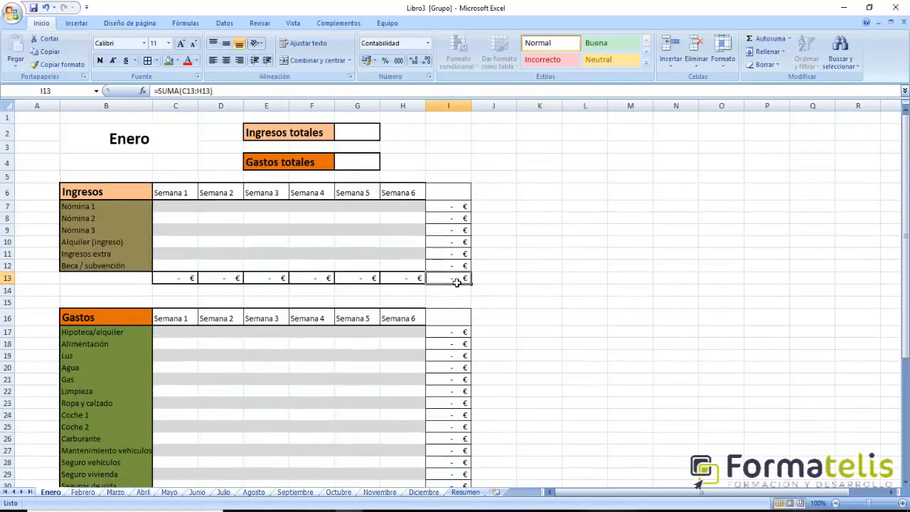
pyautogui.click(366, 141)
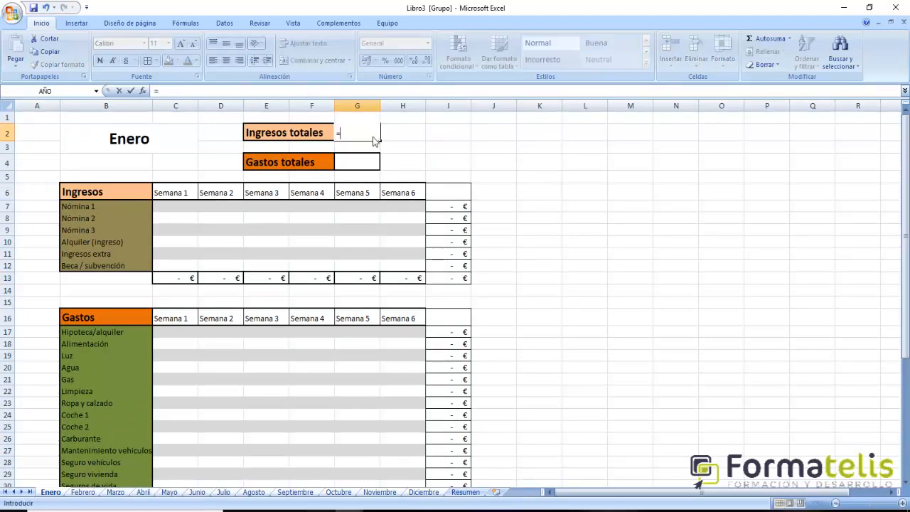
pyautogui.write('=')
pyautogui.click(442, 281)
pyautogui.press('Return')
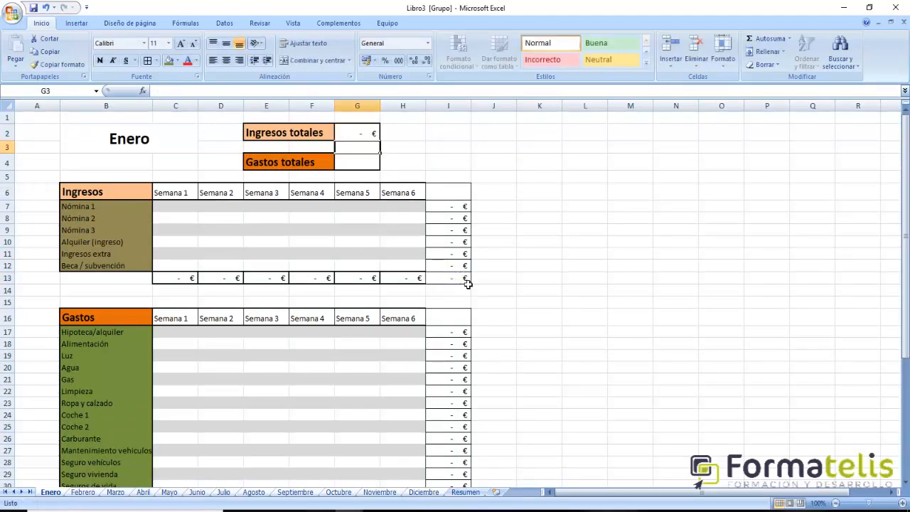
# - Link the Gastos totales cell G4 to the overall expense total in I46
pyautogui.click(371, 162)
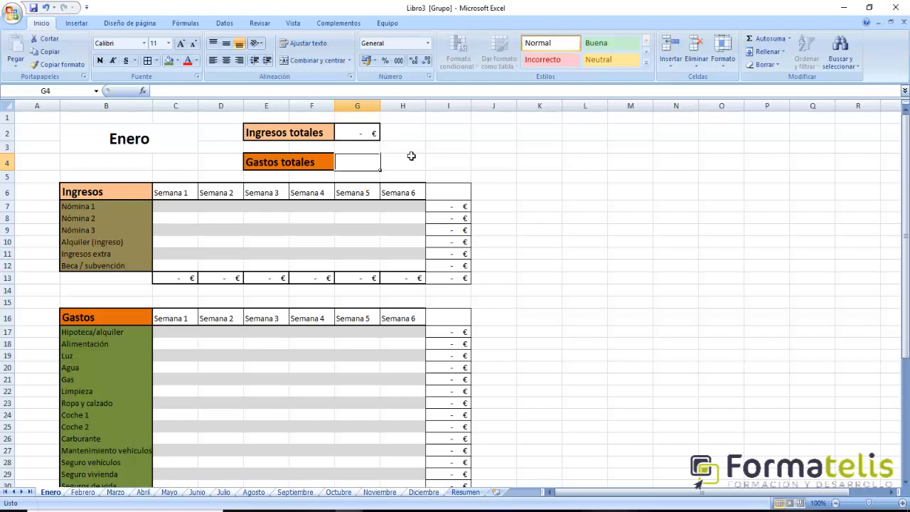
pyautogui.write('=')
pyautogui.scroll(-7, 608, 384)
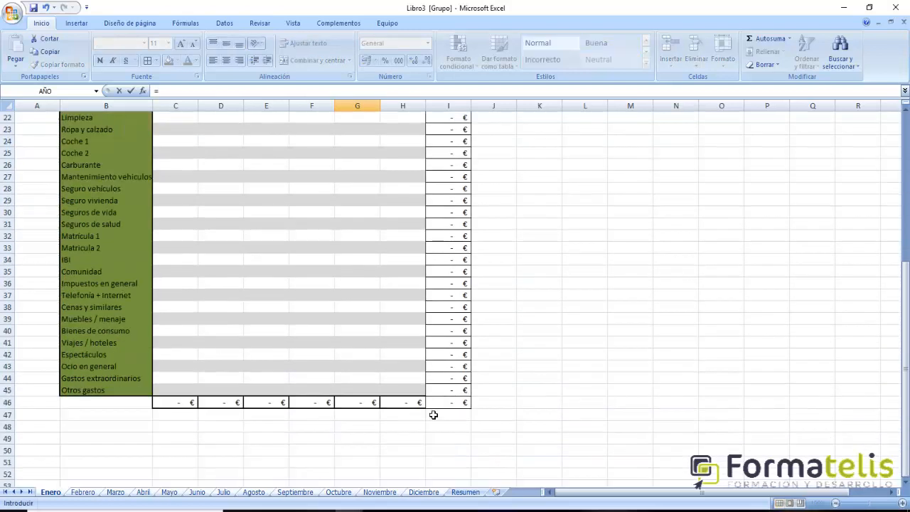
pyautogui.click(445, 404)
pyautogui.press('Return')
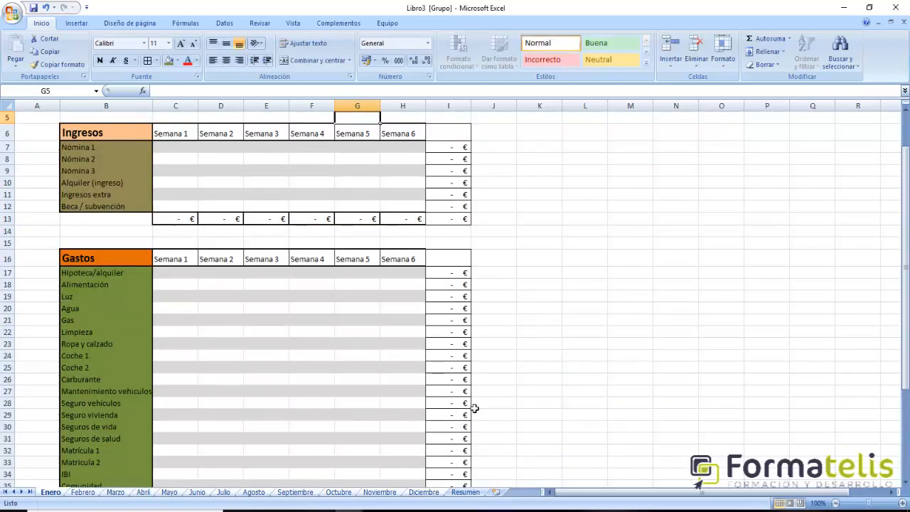
pyautogui.scroll(2, 514, 404)
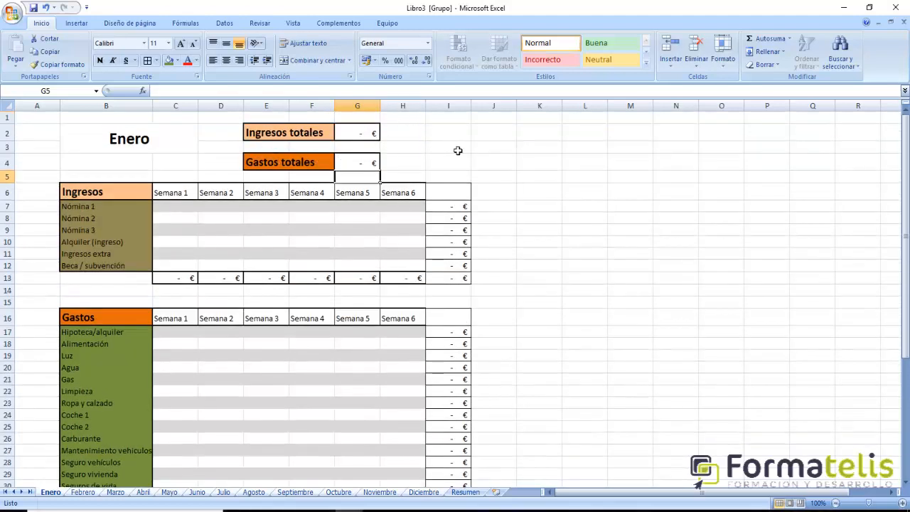
# - Narrow column A and enter the label "Resultado mensual" in cell I2
pyautogui.click(436, 137)
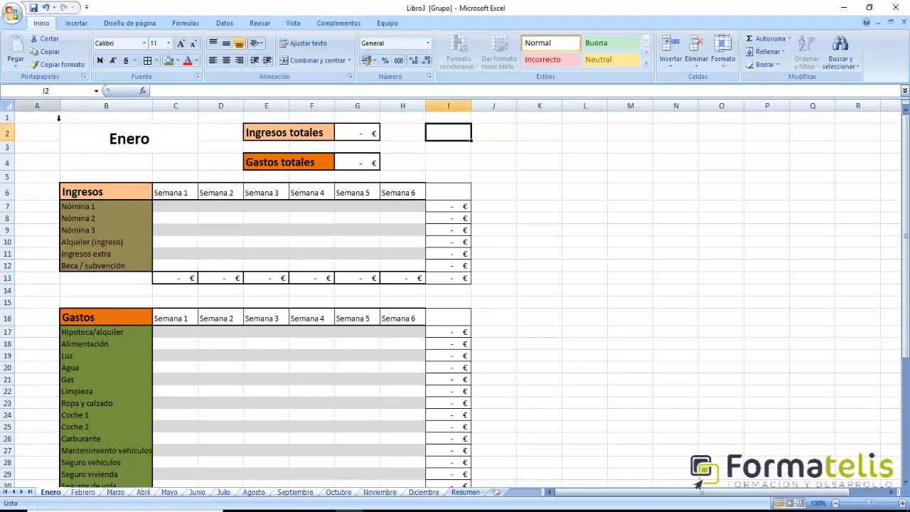
pyautogui.moveTo(59, 108); pyautogui.dragTo(39, 113)
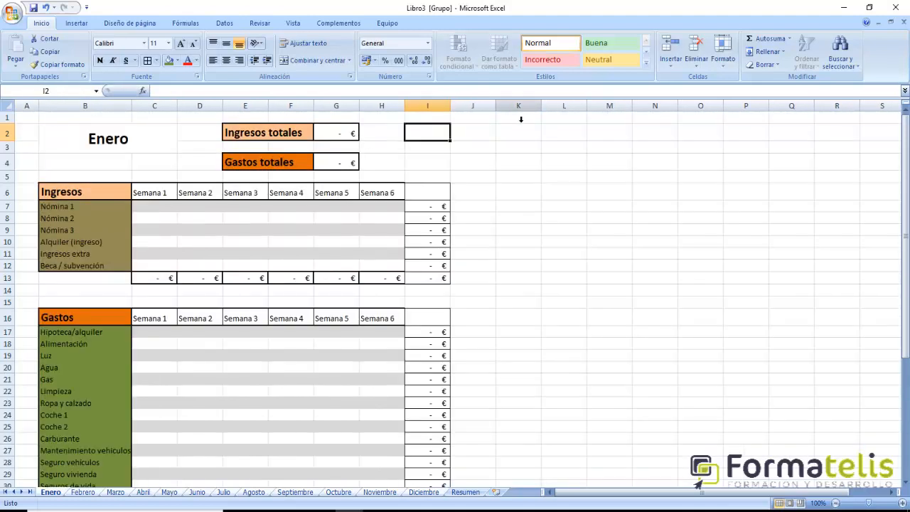
pyautogui.write('Resultado')
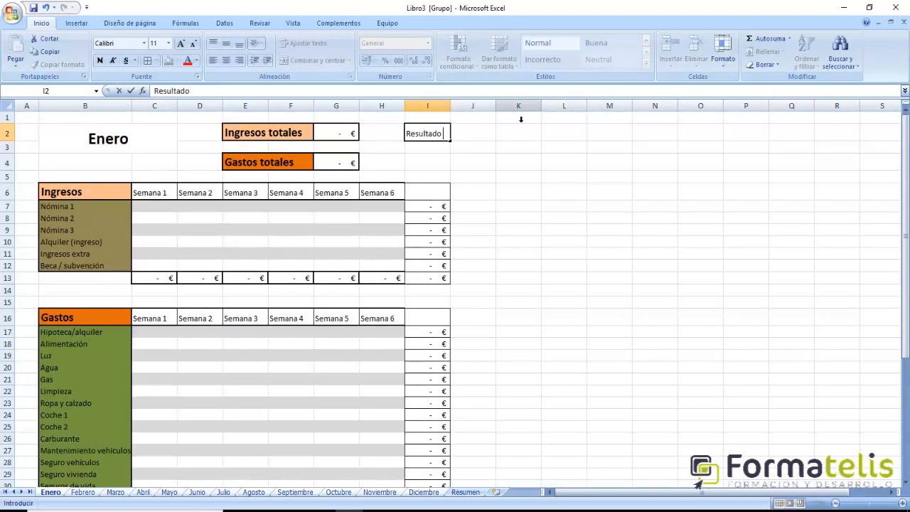
pyautogui.write(' mensual')
pyautogui.press('Return')
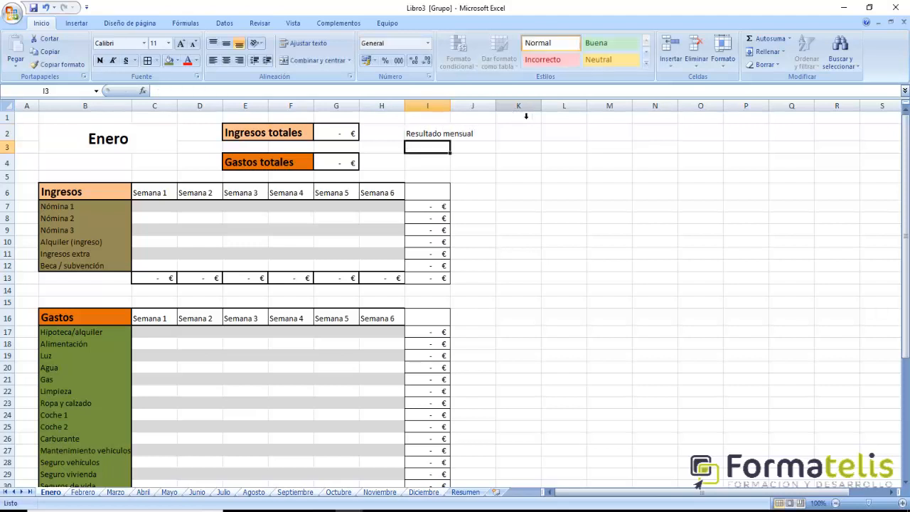
# - Merge cells I2:J2 and left-align the Resultado mensual label
pyautogui.moveTo(427, 135); pyautogui.dragTo(474, 135)
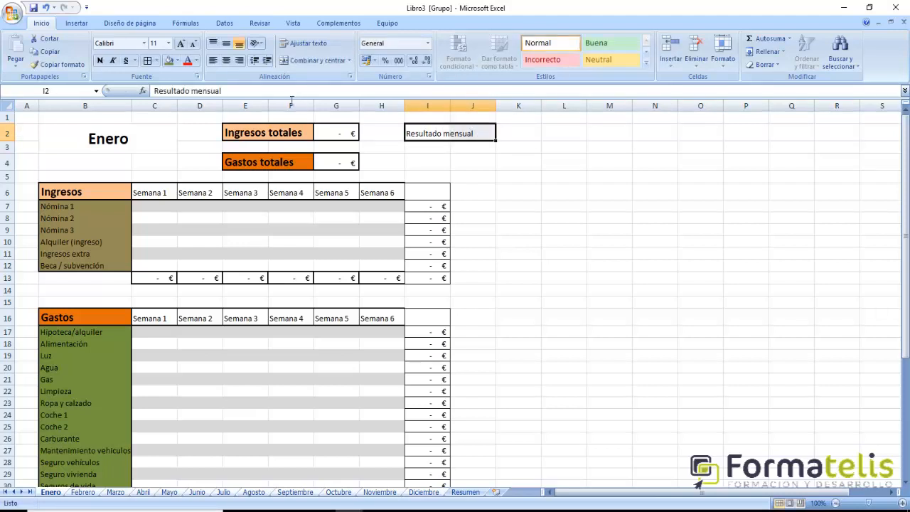
pyautogui.click(304, 59)
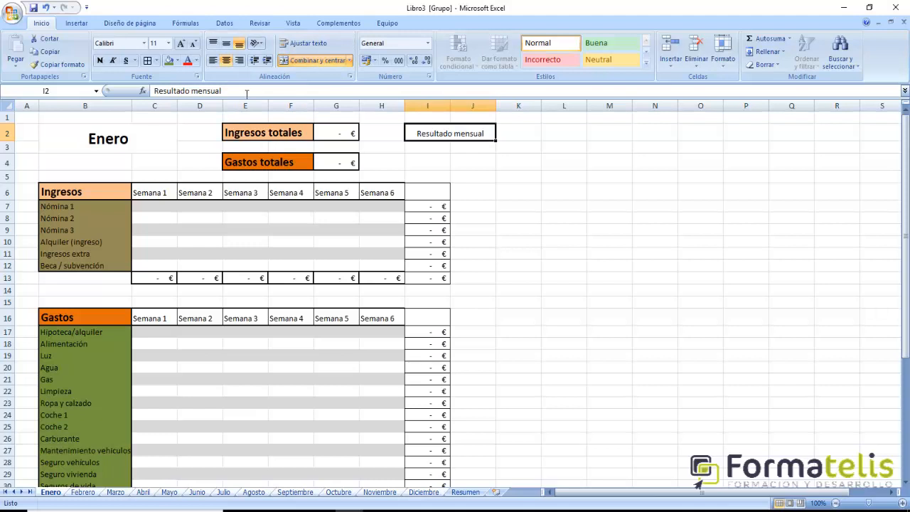
pyautogui.click(213, 60)
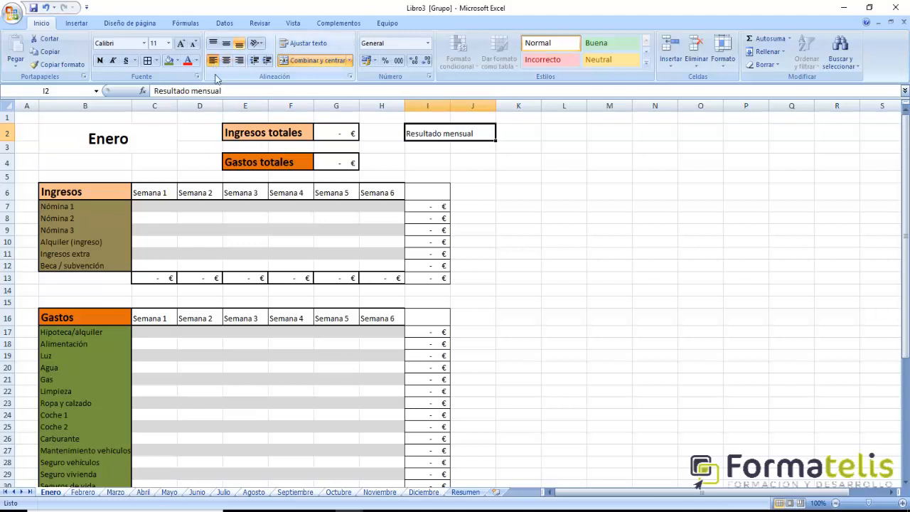
# - Copy the formatting of the Ingresos totales label onto Resultado mensual in I2:J2, and widen column J slightly
pyautogui.click(262, 139)
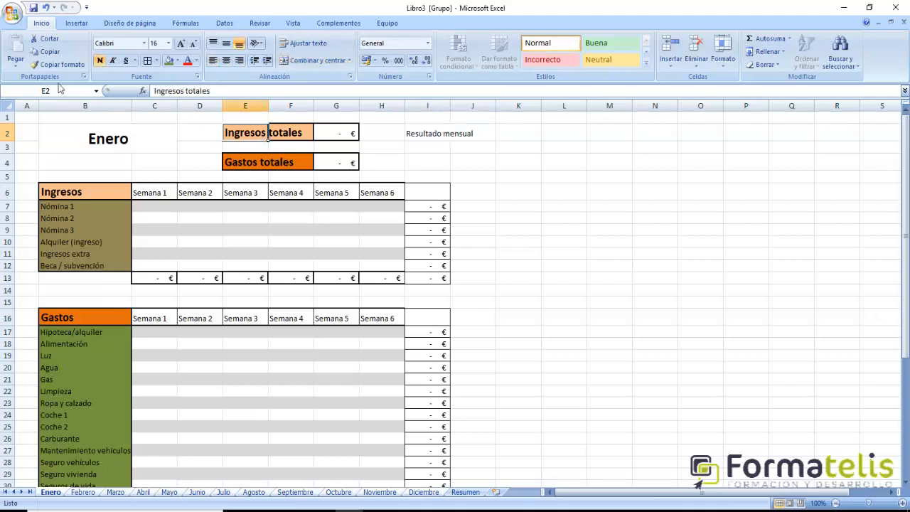
pyautogui.click(57, 64)
pyautogui.click(418, 131)
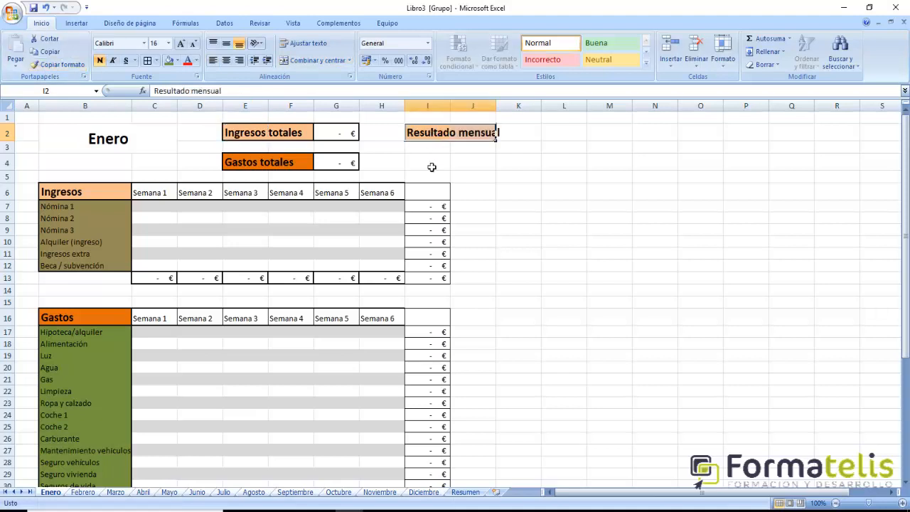
pyautogui.click(506, 177)
pyautogui.moveTo(498, 113); pyautogui.dragTo(505, 112)
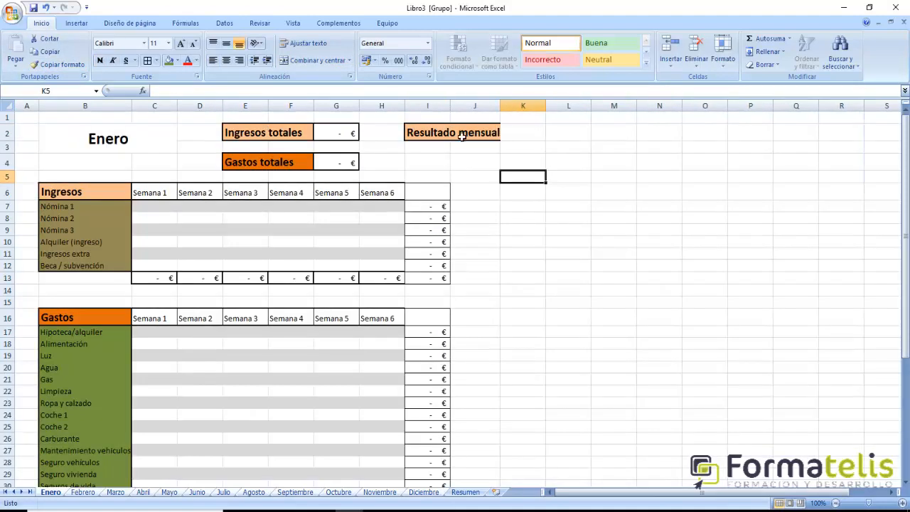
# - Put a thick box border around the Resultado mensual label in I2:J2
pyautogui.click(422, 138)
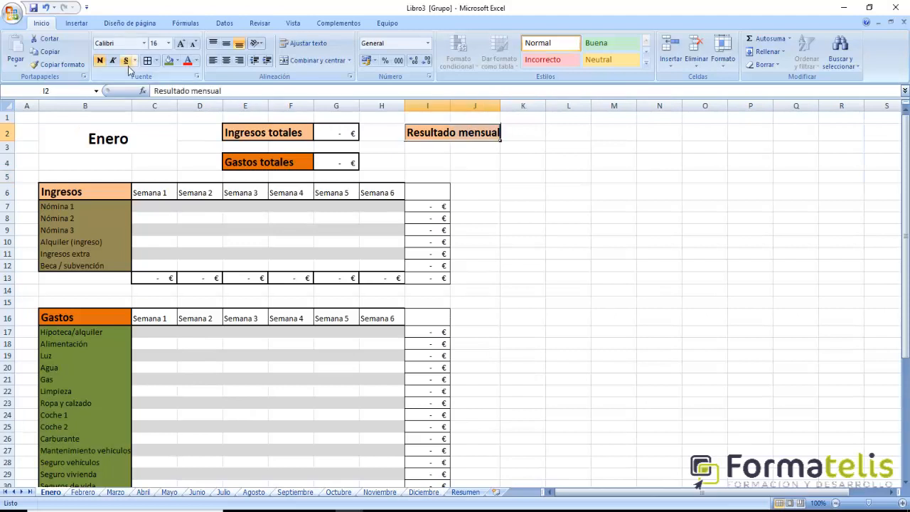
pyautogui.click(157, 63)
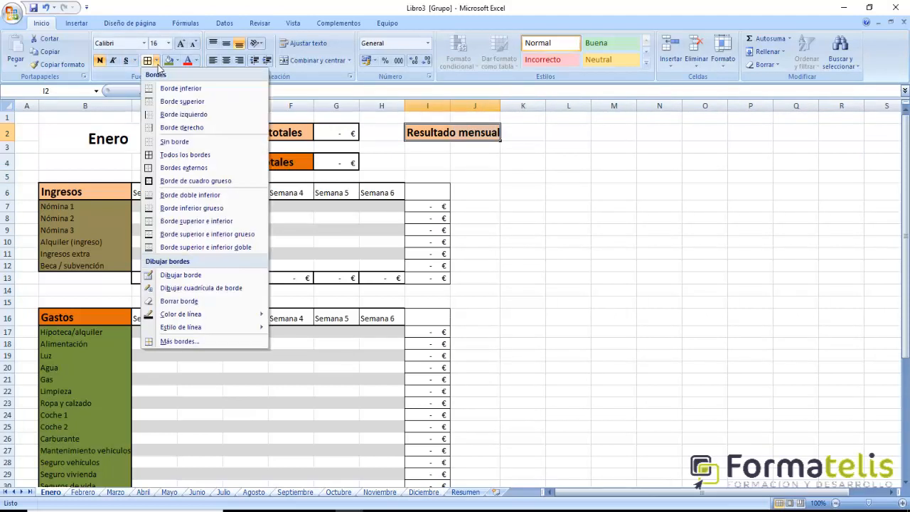
pyautogui.click(186, 181)
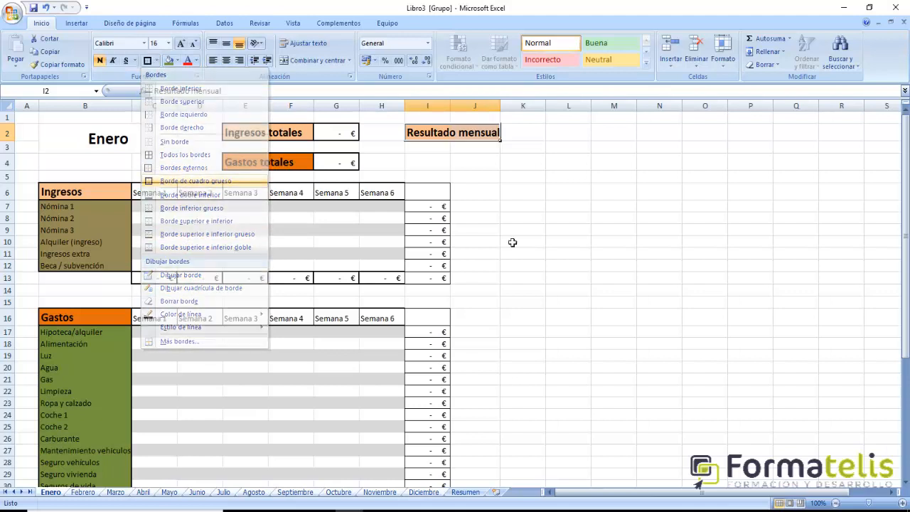
pyautogui.click(550, 253)
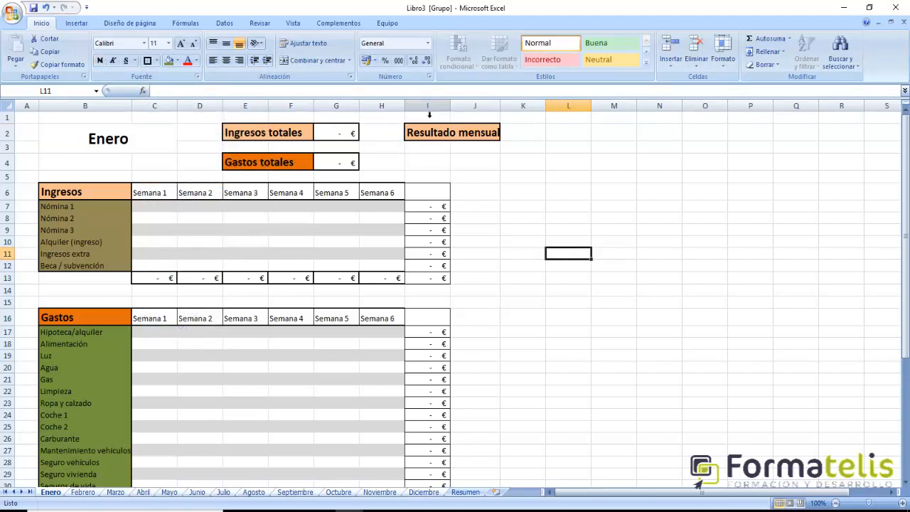
# - Narrow column H and widen column J to fit the Resultado mensual label, and put a thick box border around K2
pyautogui.moveTo(404, 112); pyautogui.dragTo(399, 113)
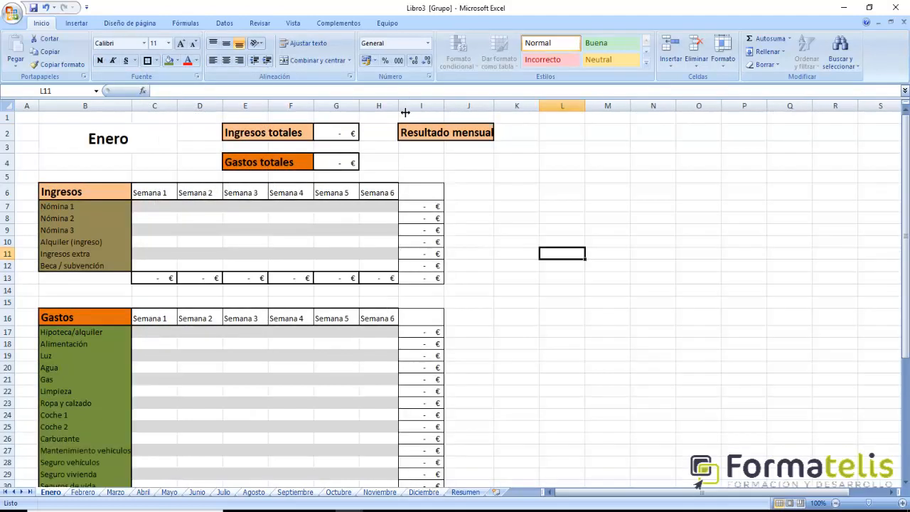
pyautogui.moveTo(500, 113); pyautogui.dragTo(504, 115)
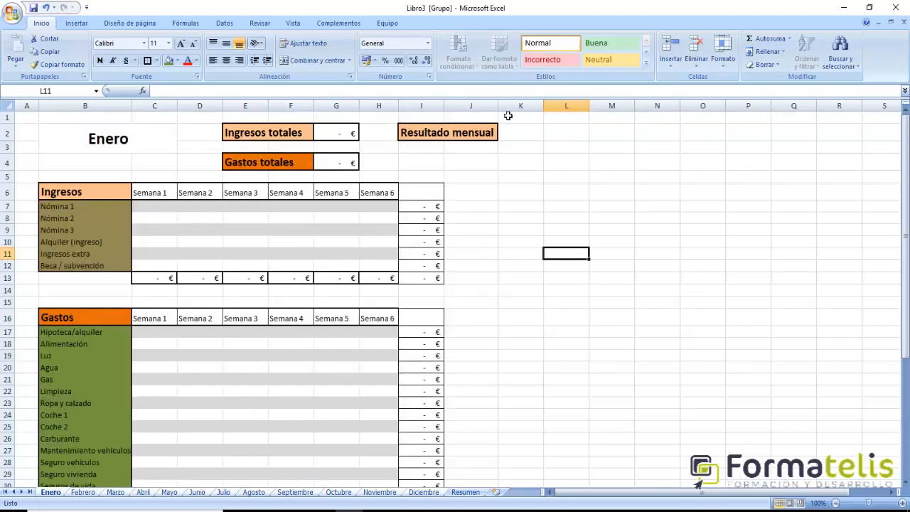
pyautogui.click(518, 134)
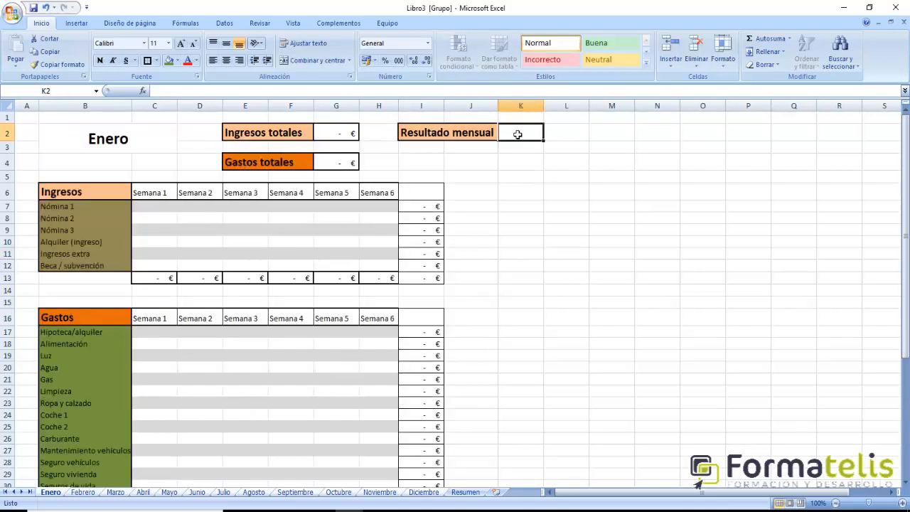
pyautogui.click(147, 63)
# - Enter the formula =G2-G4 in K2 to calculate the monthly result from total income minus total expenses
pyautogui.write('=')
pyautogui.click(343, 136)
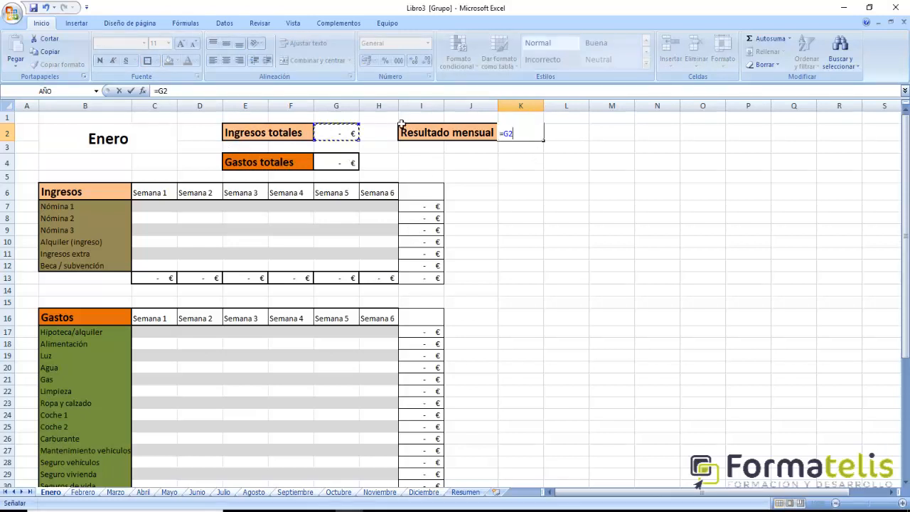
pyautogui.write('-')
pyautogui.click(336, 163)
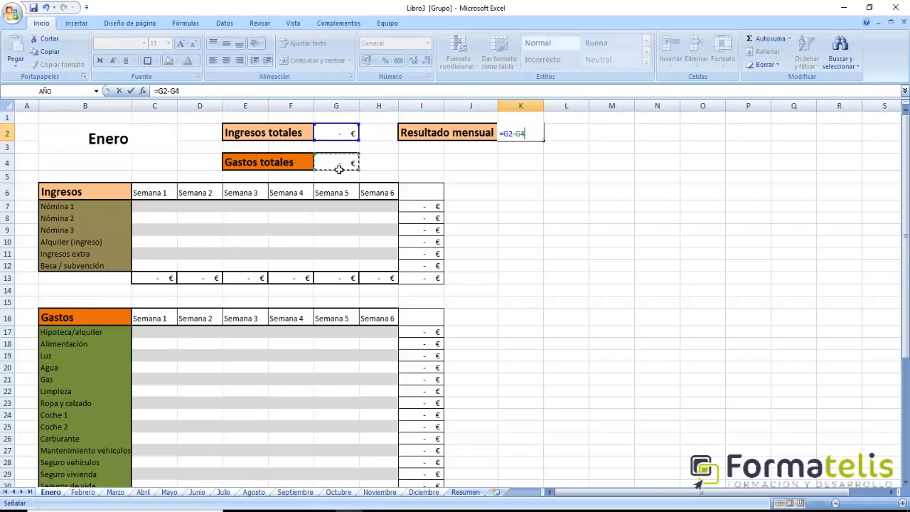
pyautogui.press('Return')
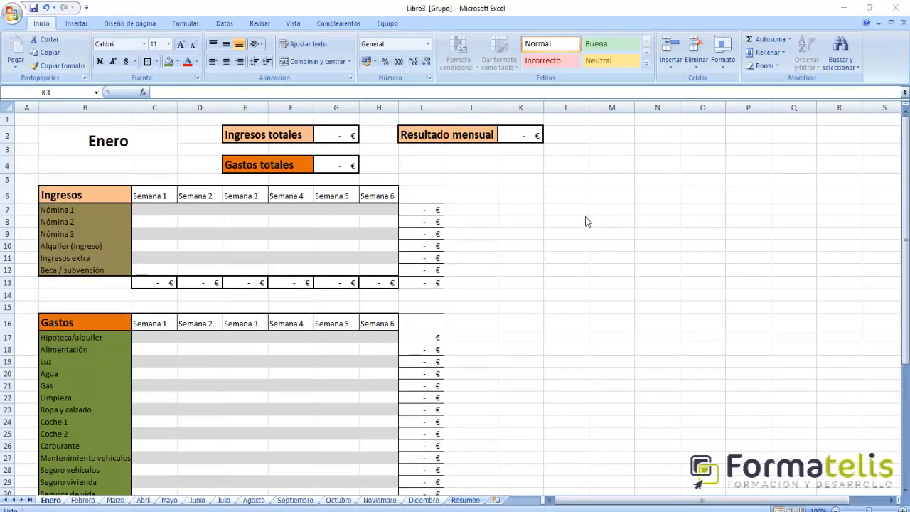
# - Put a thick box border around the merged Enero title in B2
pyautogui.click(130, 144)
pyautogui.click(147, 62)
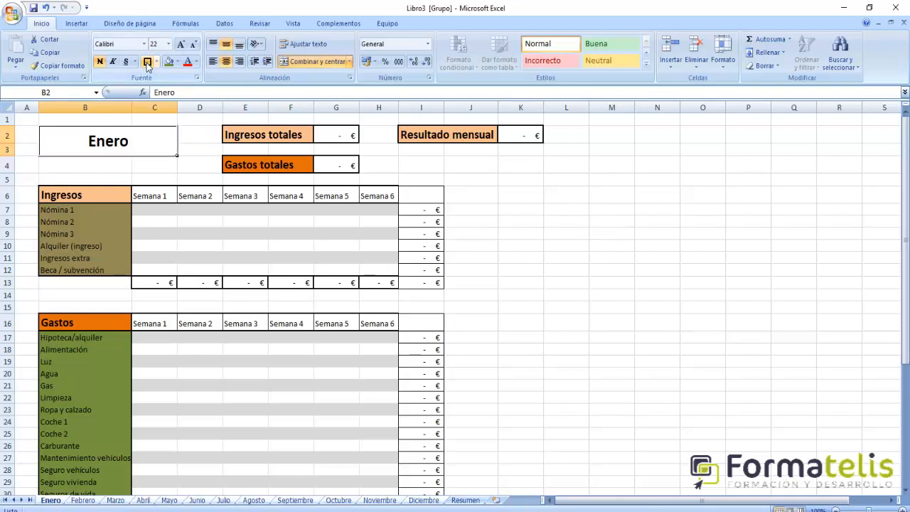
pyautogui.click(622, 234)
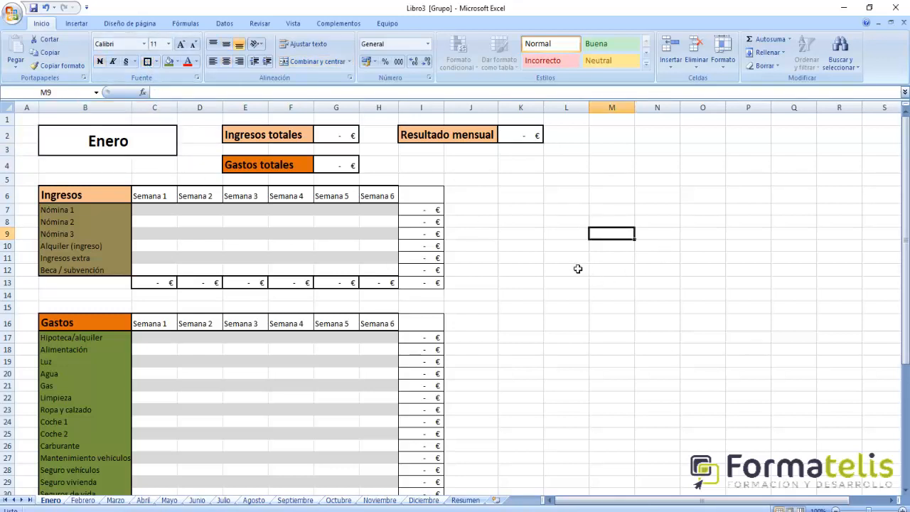
# - Make the Semana 1 to Semana 6 headers bold in both the Ingresos row (C6:H6) and the Gastos row (C16:H16)
pyautogui.moveTo(161, 198); pyautogui.dragTo(349, 187)
pyautogui.click(100, 61)
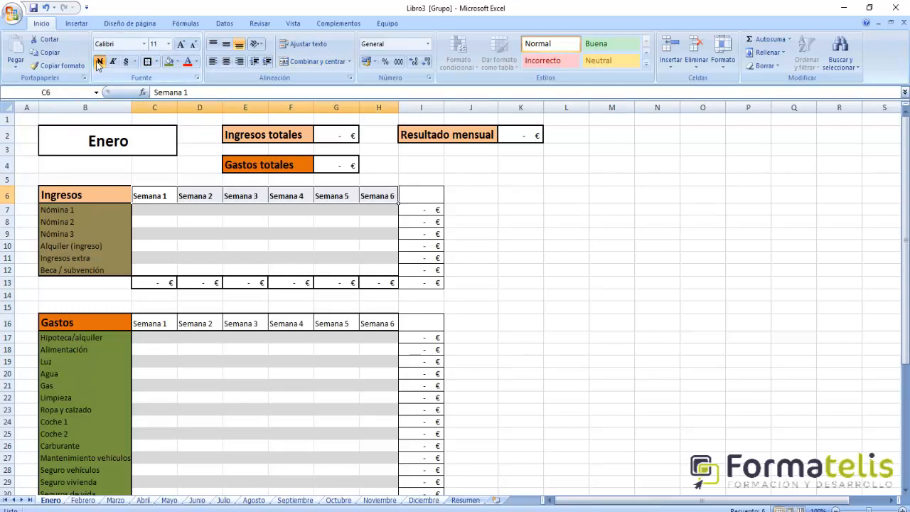
pyautogui.moveTo(151, 323); pyautogui.dragTo(380, 325)
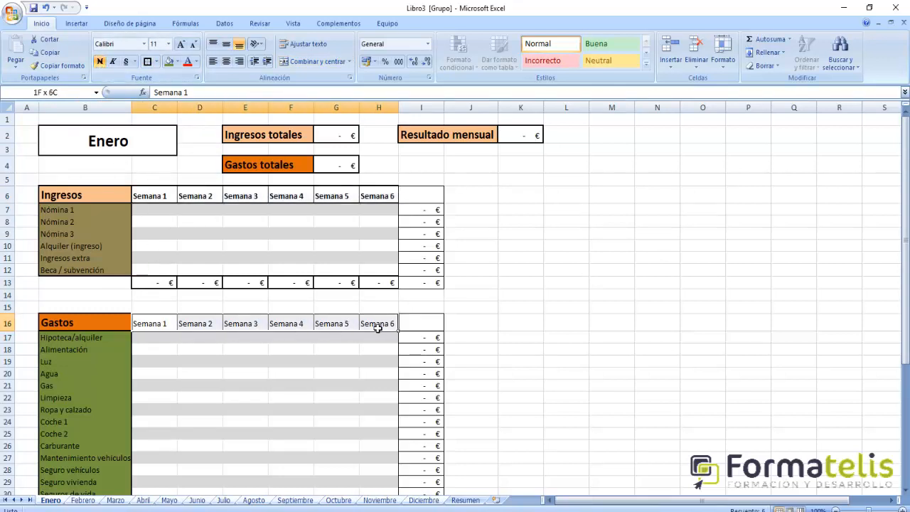
pyautogui.click(100, 61)
# - Fill the Ingresos week headers in C6:H6 with light aqua
pyautogui.moveTo(170, 199); pyautogui.dragTo(378, 199)
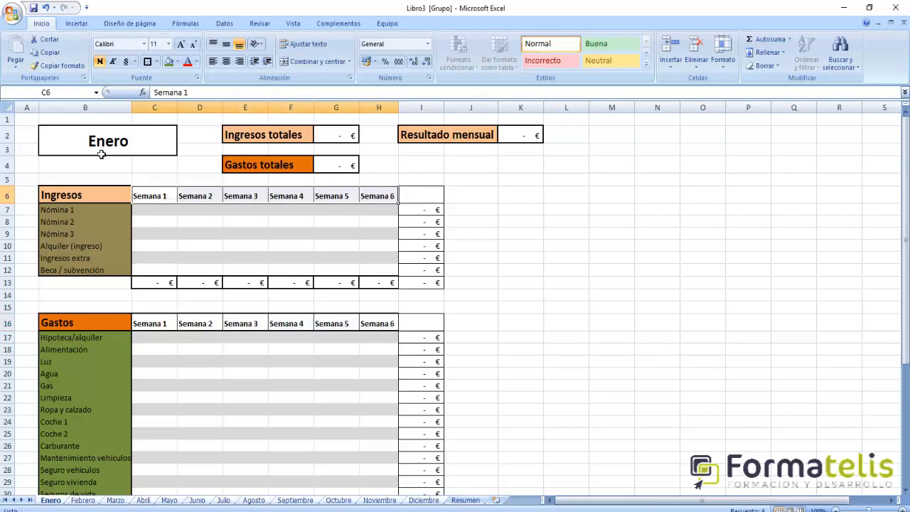
pyautogui.click(177, 62)
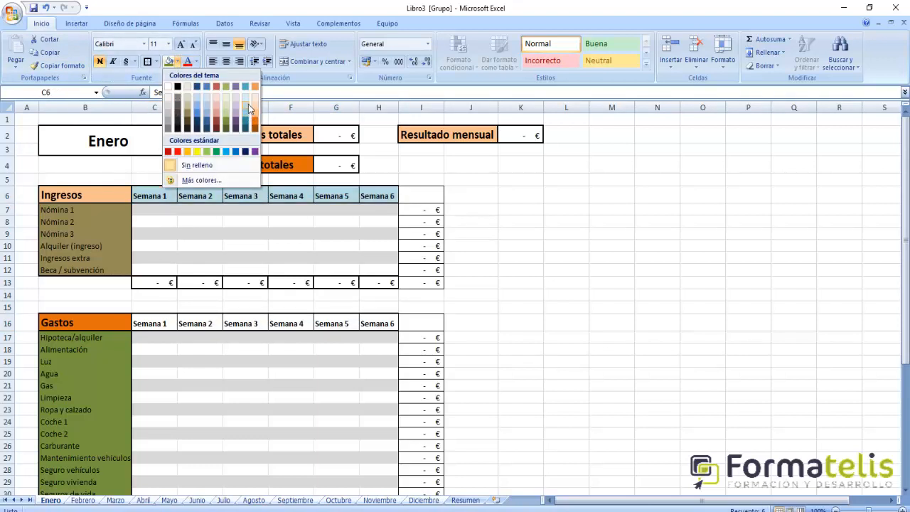
pyautogui.click(247, 104)
pyautogui.click(580, 274)
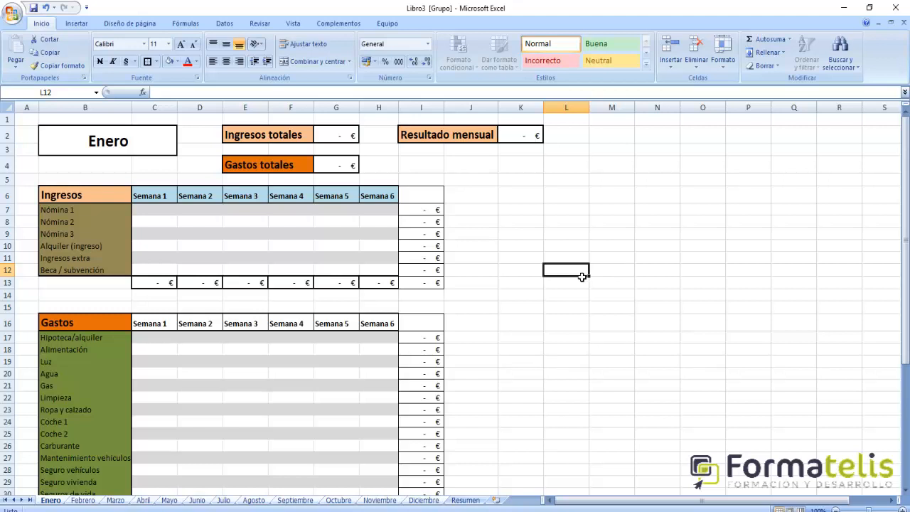
# - Fill the Ingresos week headers in C6:H6 with the lighter shade of the theme's dark blue
pyautogui.moveTo(162, 195); pyautogui.dragTo(375, 197)
pyautogui.click(177, 62)
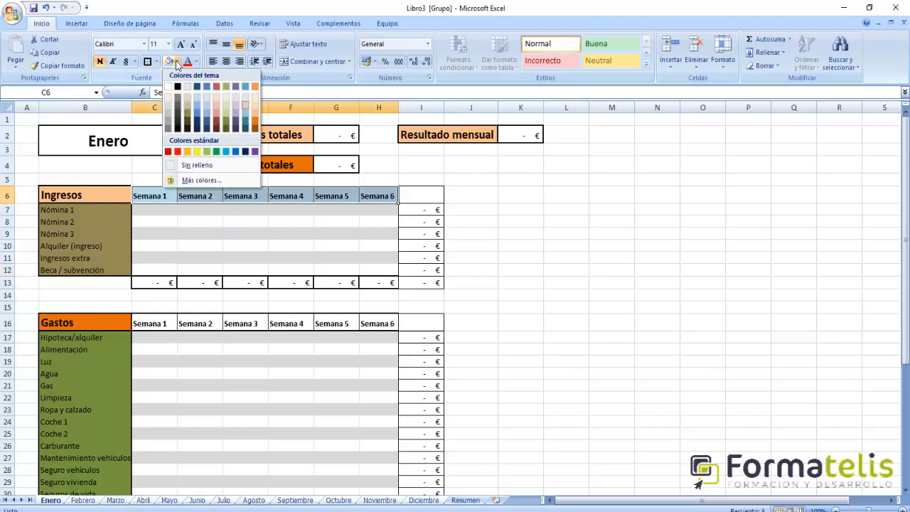
pyautogui.click(201, 106)
pyautogui.click(203, 364)
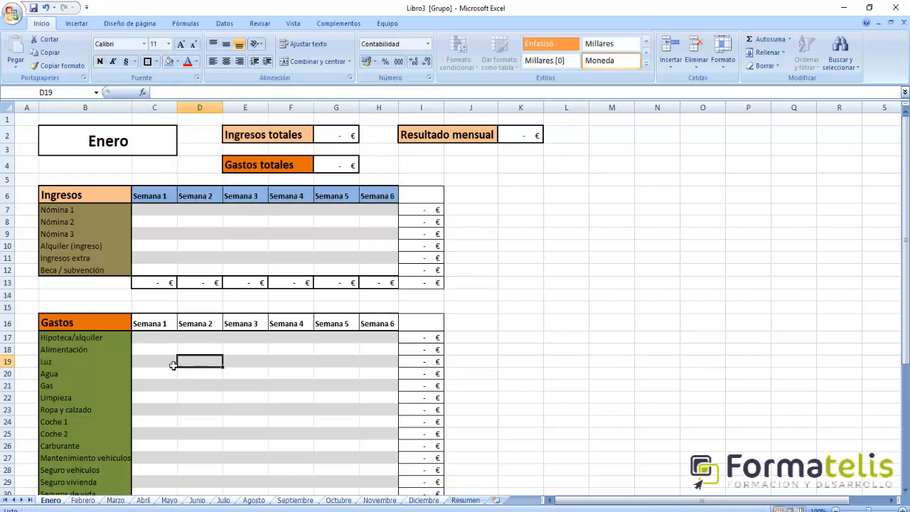
# - Fill the Gastos week headers in C16:H16 with light olive green
pyautogui.moveTo(149, 325); pyautogui.dragTo(398, 329)
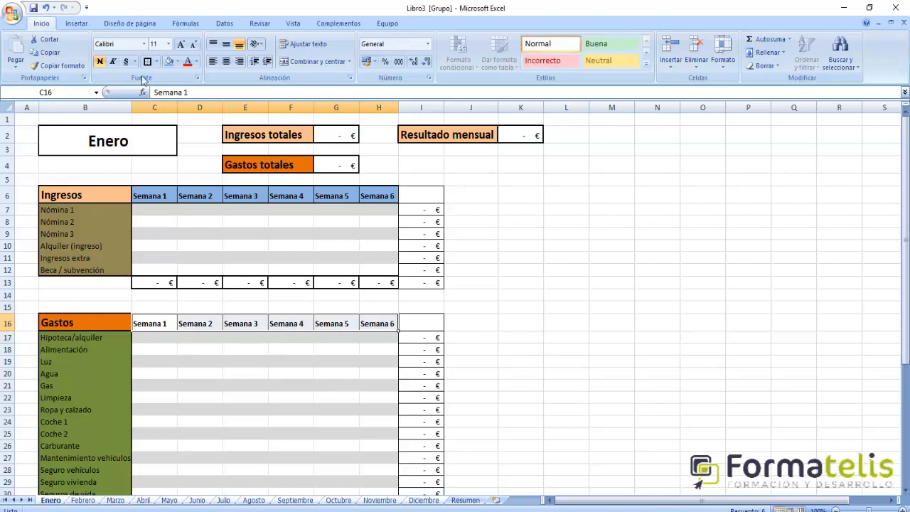
pyautogui.click(176, 63)
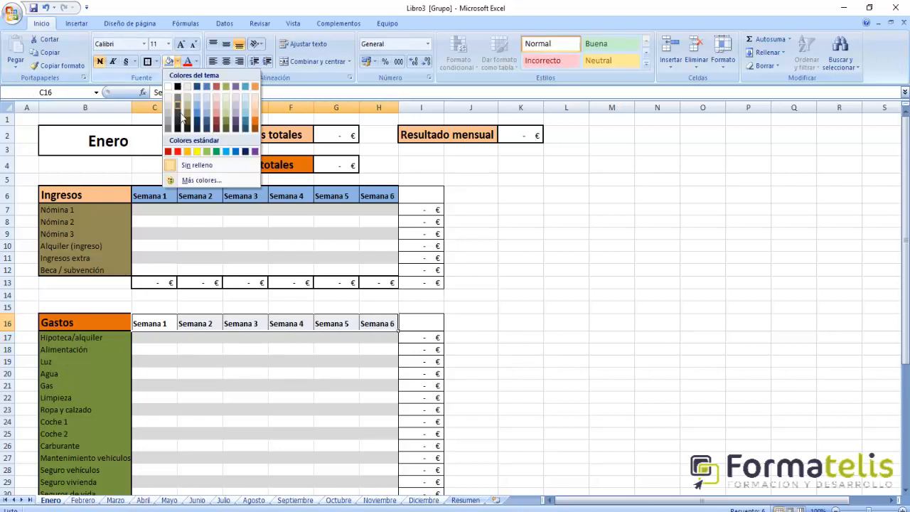
pyautogui.click(226, 114)
pyautogui.click(701, 375)
pyautogui.scroll(-4, 565, 350)
pyautogui.scroll(1, 565, 350)
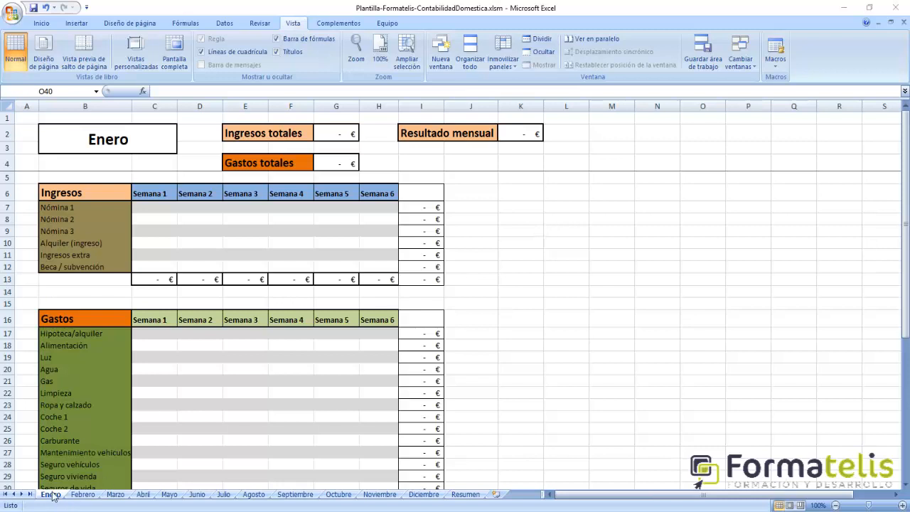
# - Copy the entire Enero sheet and paste it over the whole Febrero sheet
pyautogui.click(9, 112)
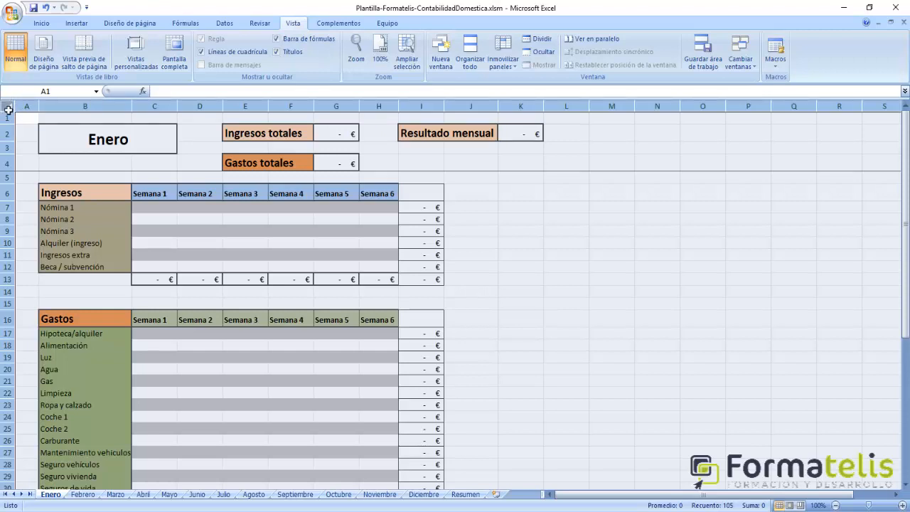
pyautogui.hotkey('ctrl', 'c')
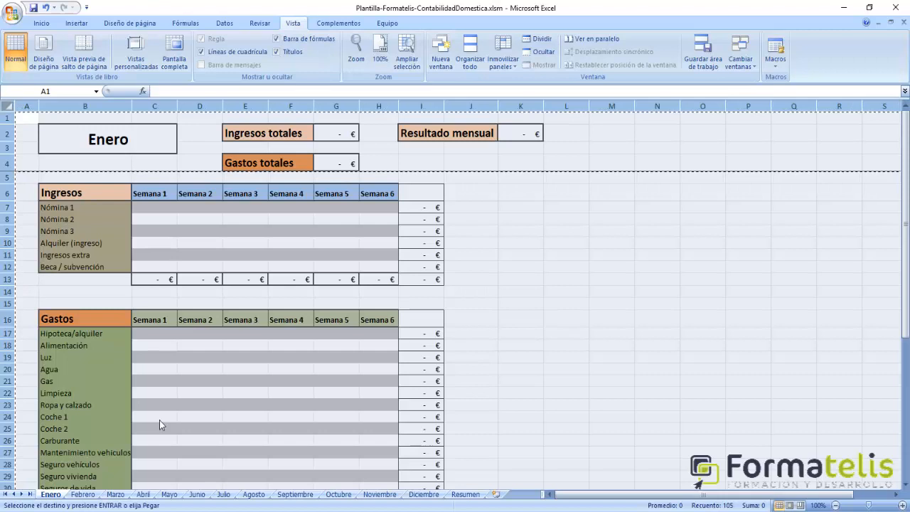
pyautogui.click(82, 494)
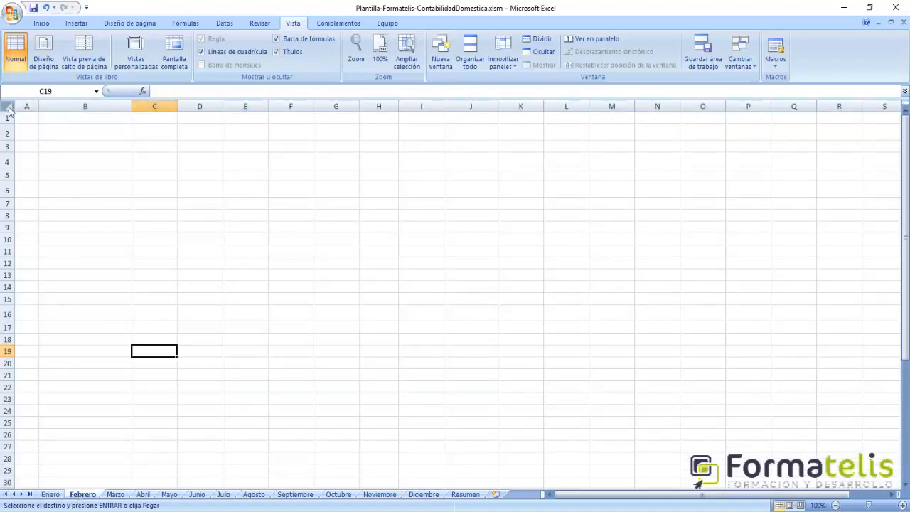
pyautogui.click(10, 110)
pyautogui.hotkey('ctrl', 'v')
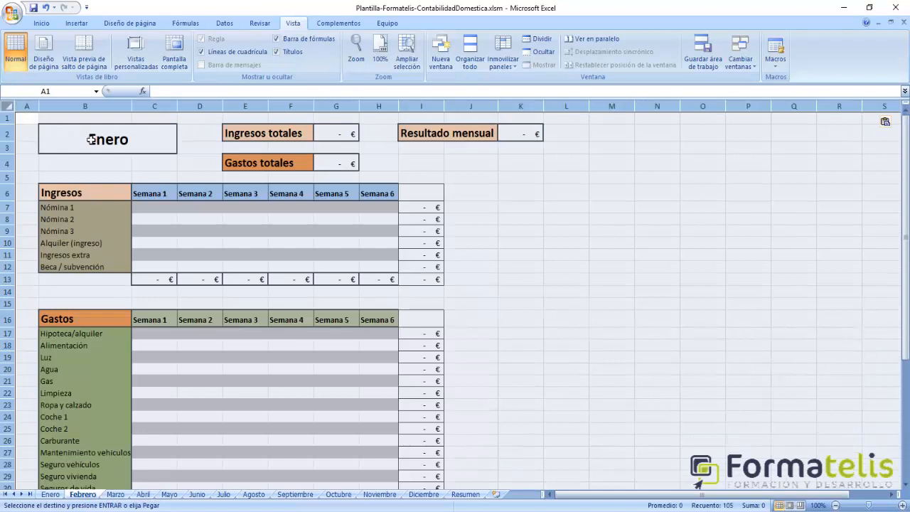
# - Paste the copied Enero layout over the whole Marzo and Abril sheets
pyautogui.click(116, 495)
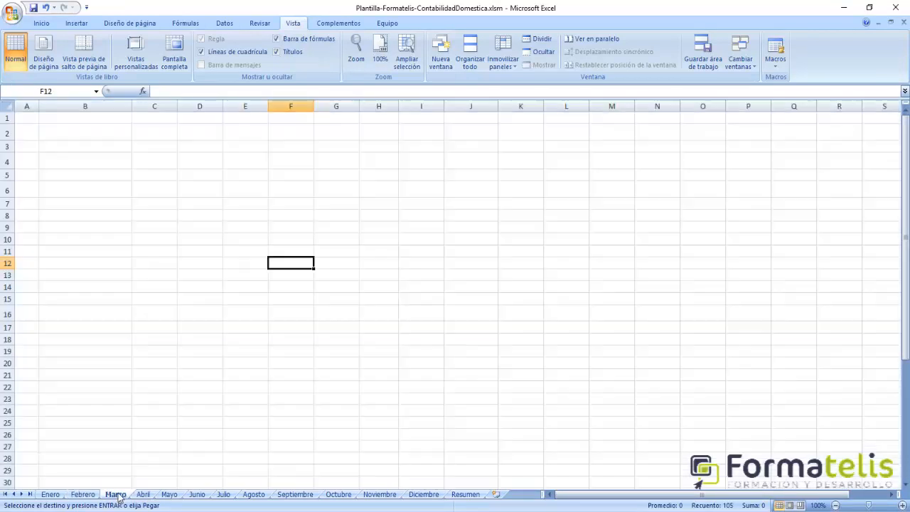
pyautogui.click(8, 106)
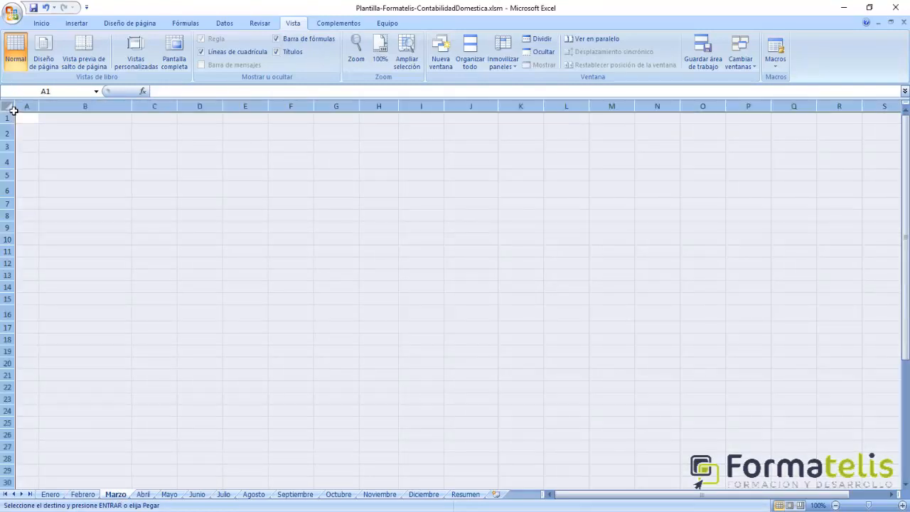
pyautogui.hotkey('ctrl', 'v')
pyautogui.click(144, 496)
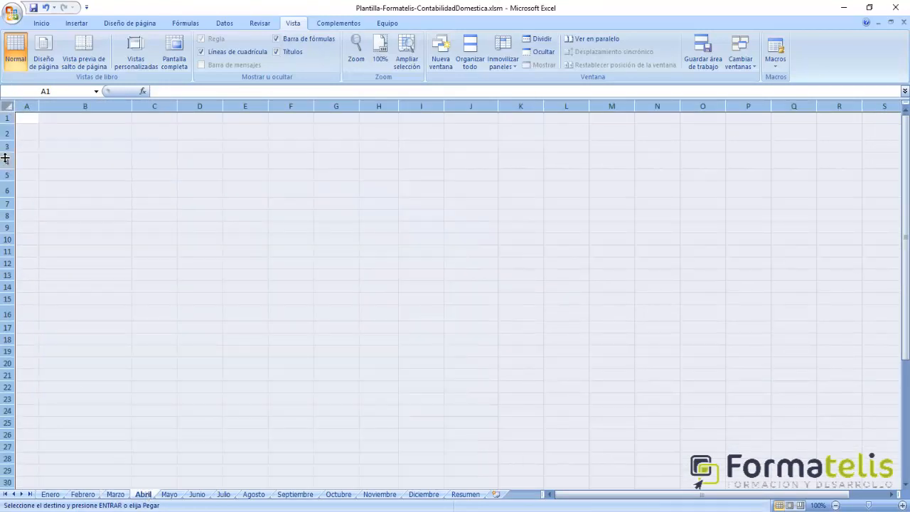
pyautogui.click(9, 107)
pyautogui.hotkey('ctrl', 'v')
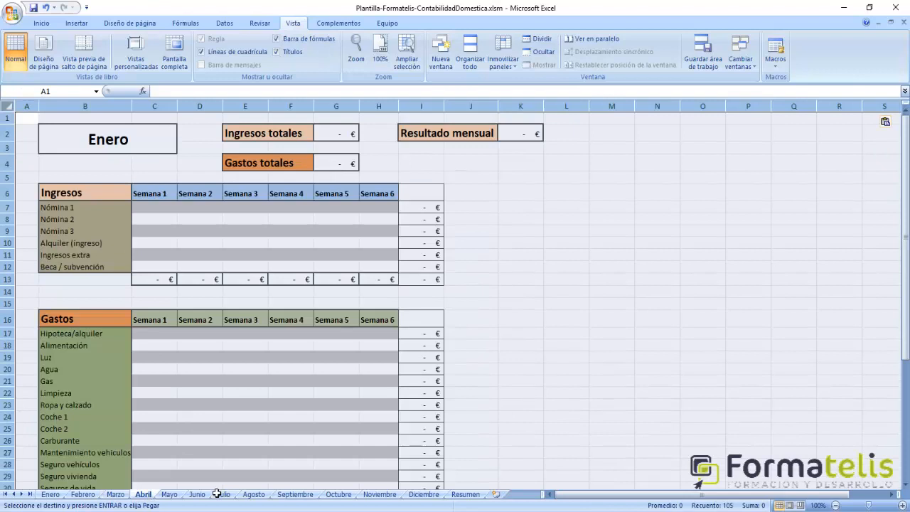
# - Paste the copied Enero layout over the whole Mayo and Junio sheets
pyautogui.click(169, 494)
pyautogui.click(8, 106)
pyautogui.hotkey('ctrl', 'v')
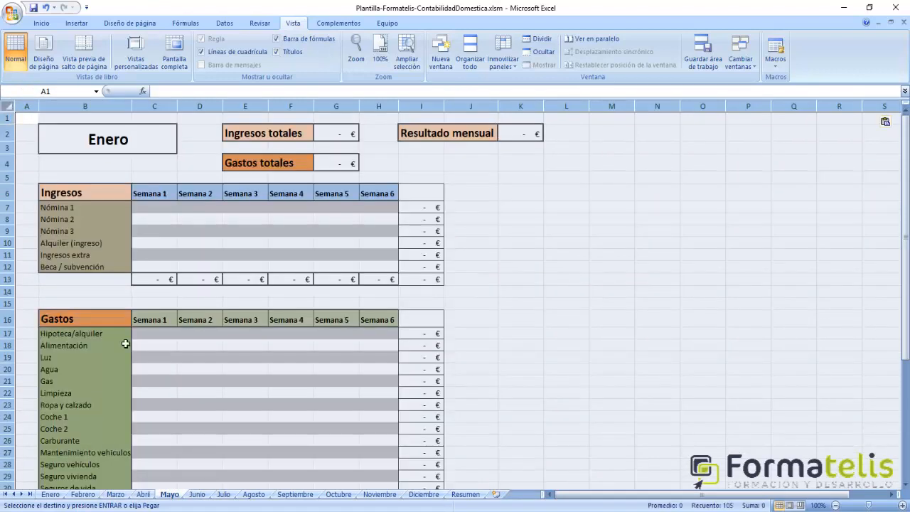
pyautogui.click(197, 494)
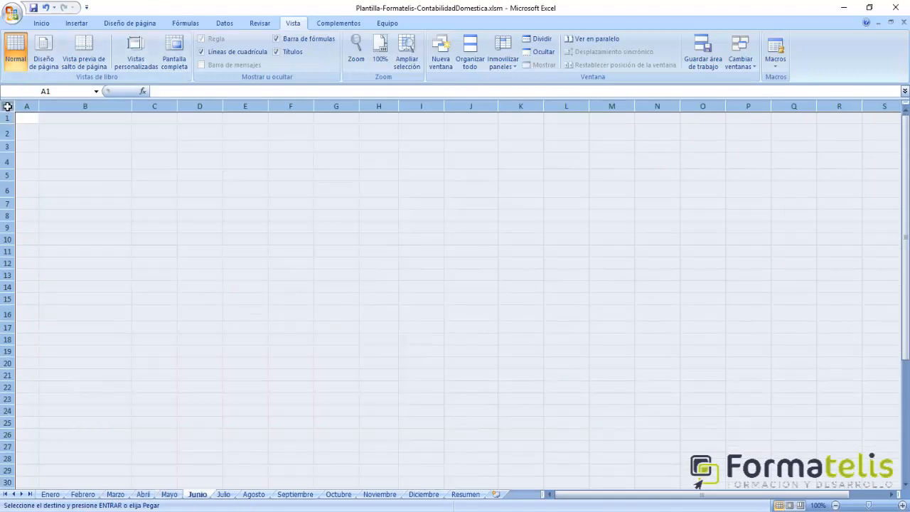
pyautogui.hotkey('ctrl', 'v')
# - Paste the copied Enero layout over the whole Julio and Agosto sheets
pyautogui.click(223, 496)
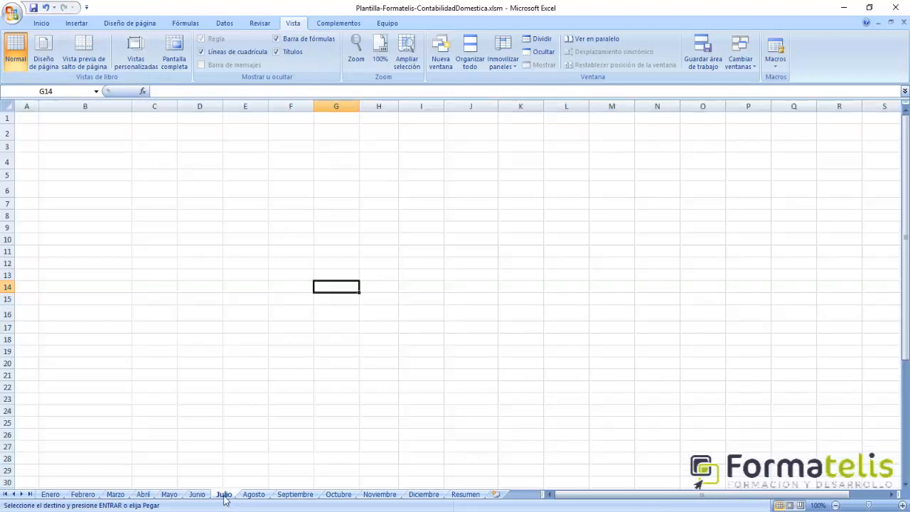
pyautogui.click(9, 107)
pyautogui.hotkey('ctrl', 'v')
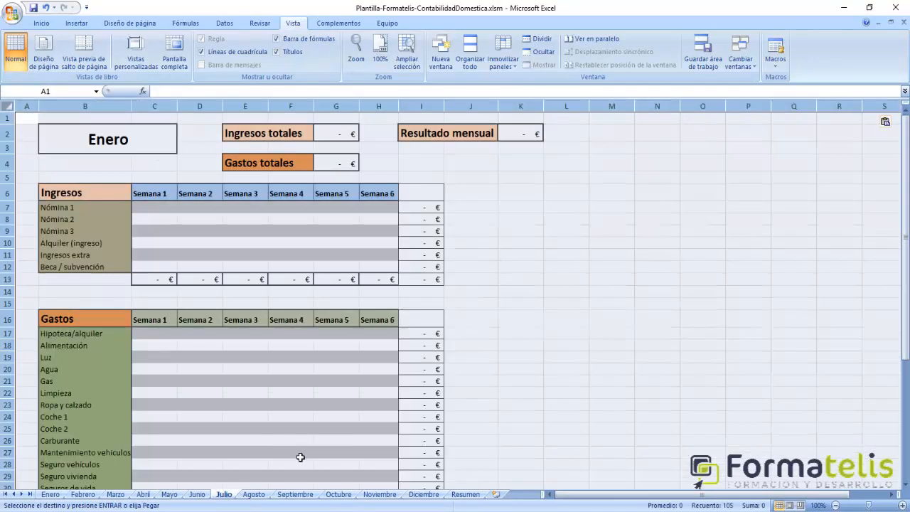
pyautogui.click(254, 494)
pyautogui.click(10, 108)
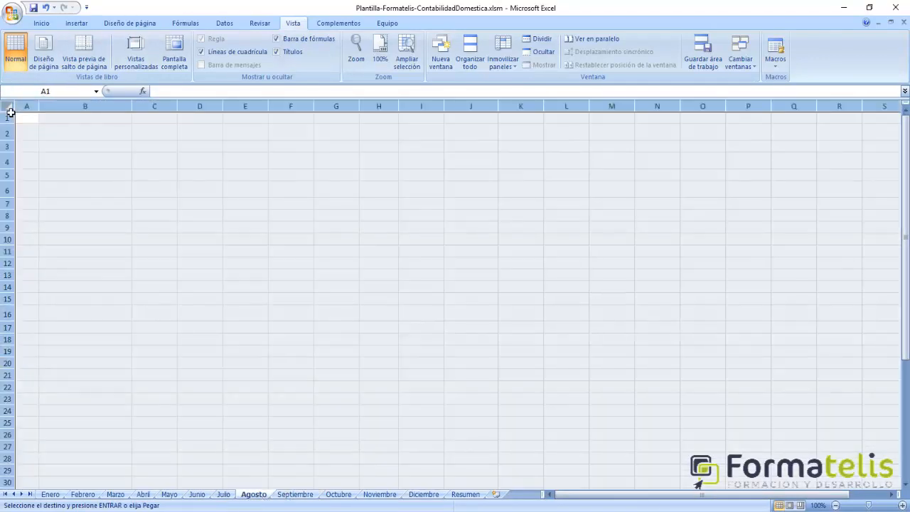
pyautogui.hotkey('ctrl', 'v')
# - Paste the copied Enero layout over the whole Septiembre and Octubre sheets
pyautogui.click(294, 494)
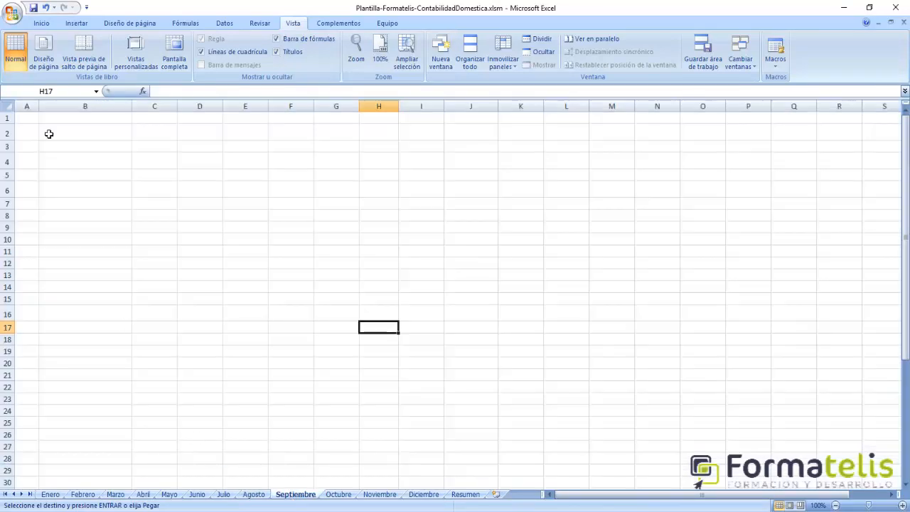
pyautogui.click(13, 105)
pyautogui.hotkey('ctrl', 'v')
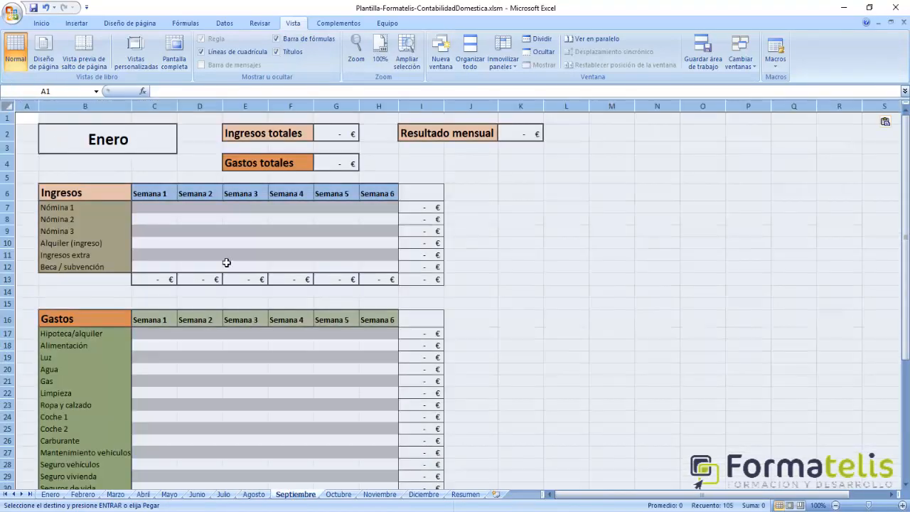
pyautogui.click(338, 493)
pyautogui.click(9, 107)
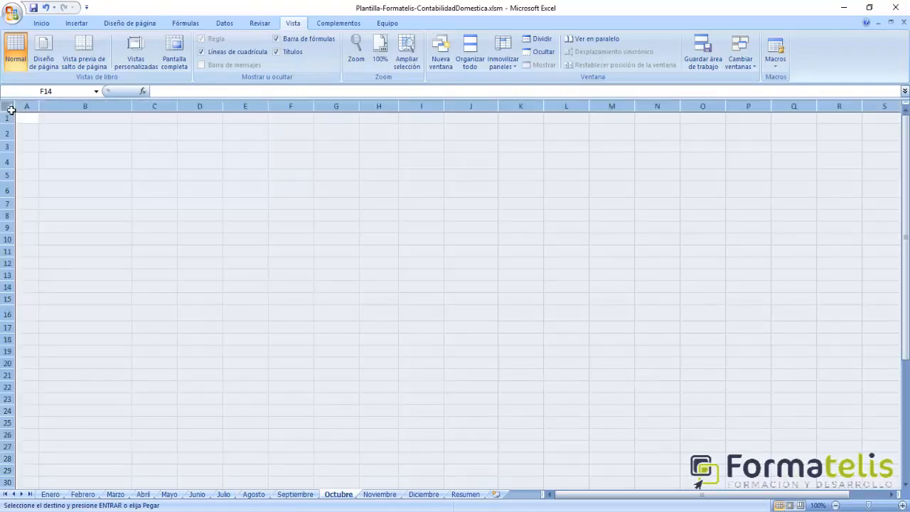
pyautogui.hotkey('ctrl', 'v')
# - Paste the copied Enero layout over the whole Noviembre and Diciembre sheets
pyautogui.click(380, 494)
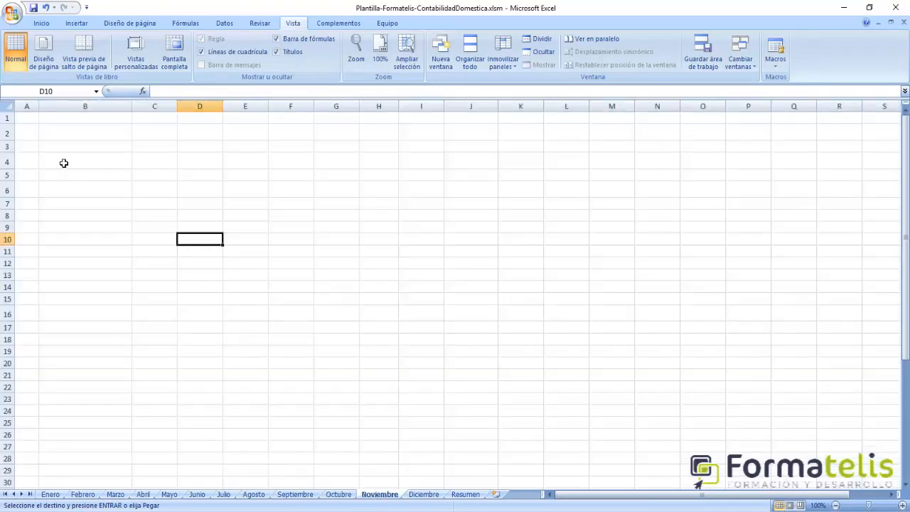
pyautogui.click(8, 108)
pyautogui.hotkey('ctrl', 'v')
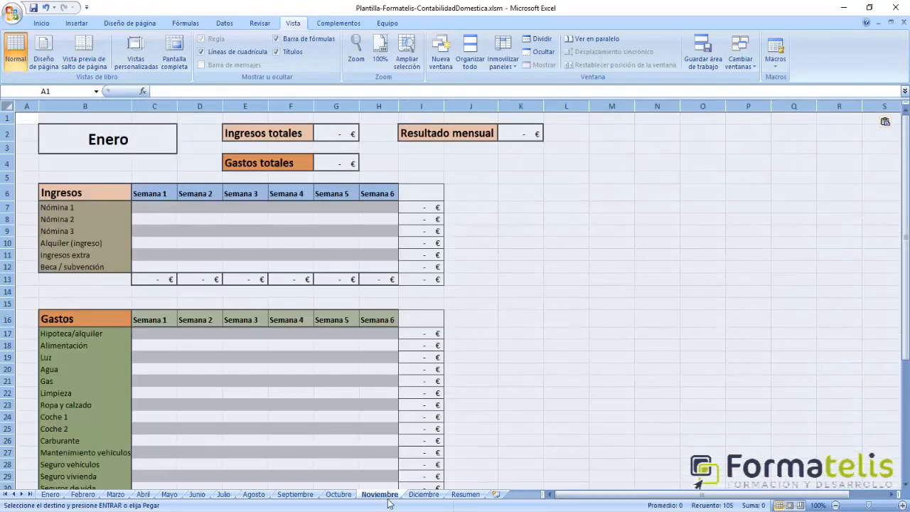
pyautogui.click(423, 494)
pyautogui.click(8, 108)
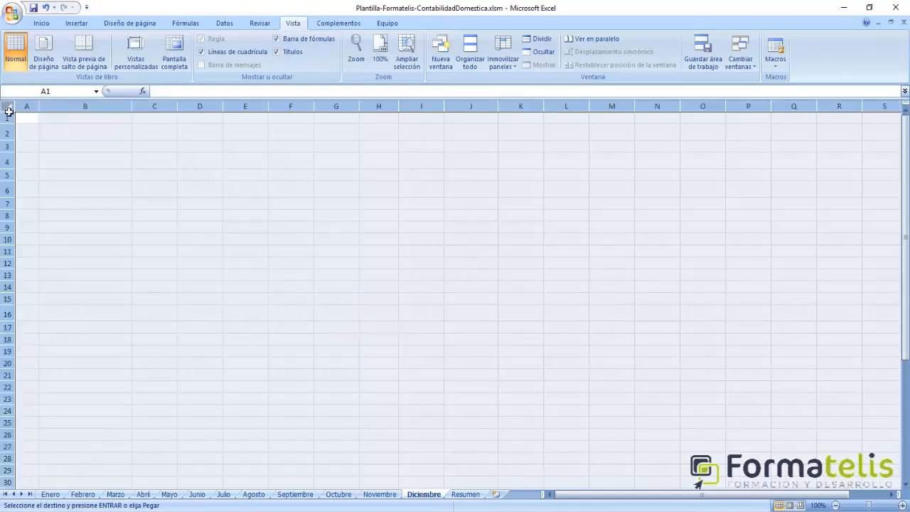
pyautogui.hotkey('ctrl', 'v')
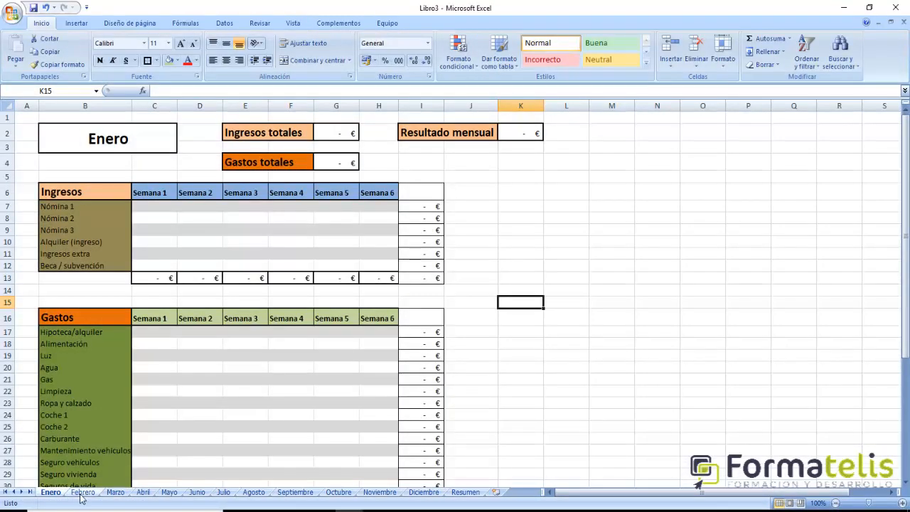
# - Replace the month title on the Febrero sheet with "Febrero" in merged cell B2
pyautogui.click(82, 492)
pyautogui.click(106, 141)
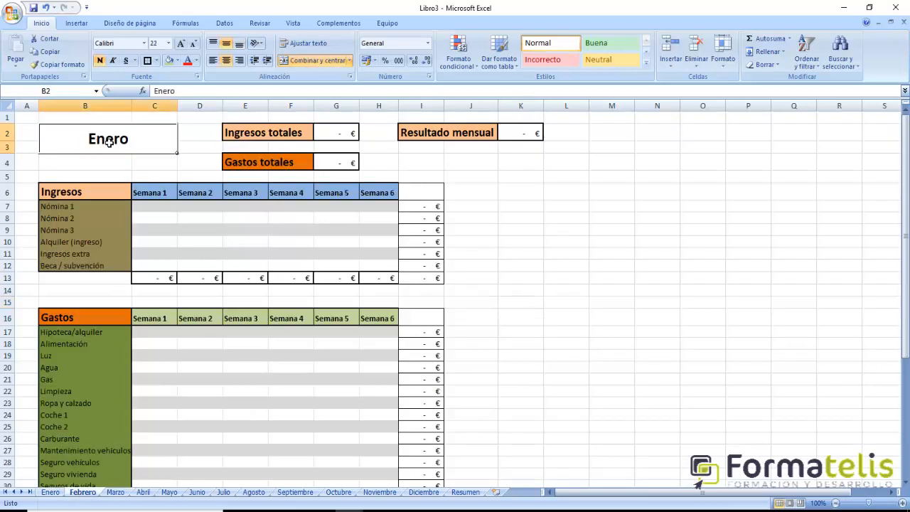
pyautogui.write('Feberr')
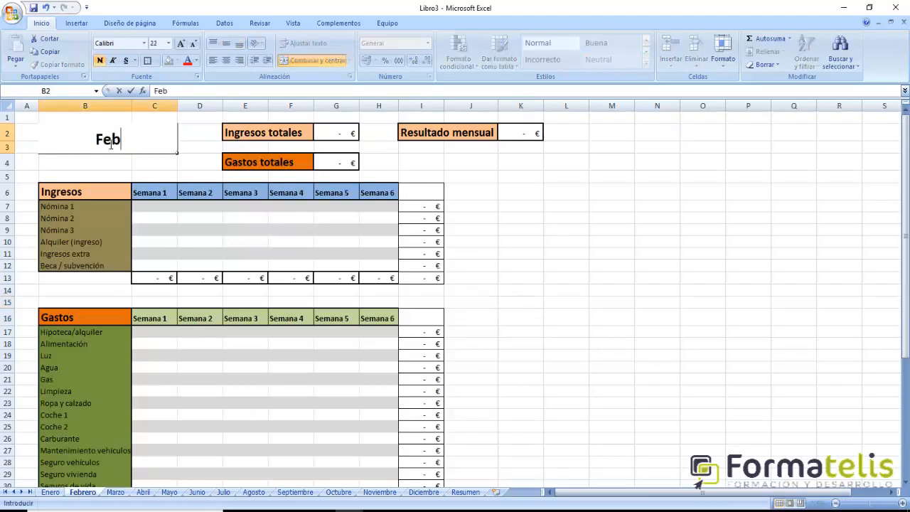
pyautogui.press('BackSpace')
pyautogui.press('BackSpace')
pyautogui.press('BackSpace')
pyautogui.write('rero')
pyautogui.press('Return')
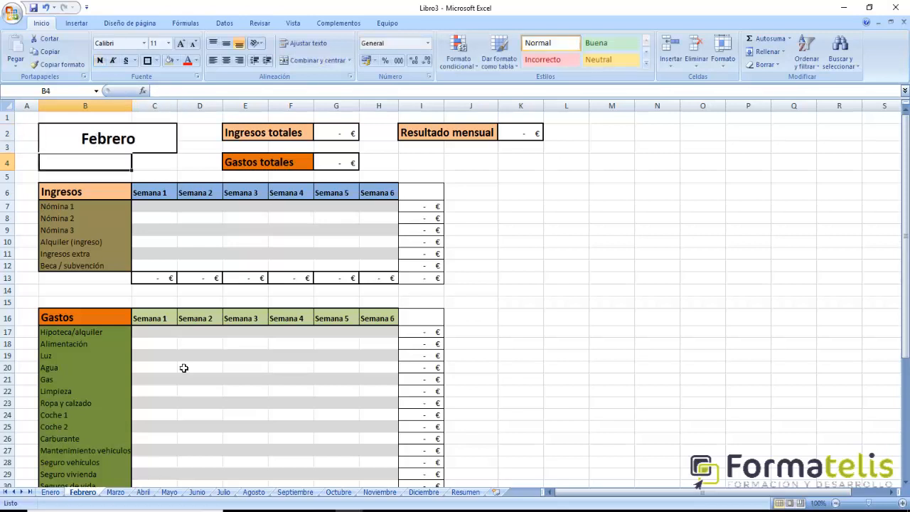
# - Replace the month title on the Marzo sheet with "Marzo" in merged cell B2
pyautogui.click(116, 492)
pyautogui.click(142, 146)
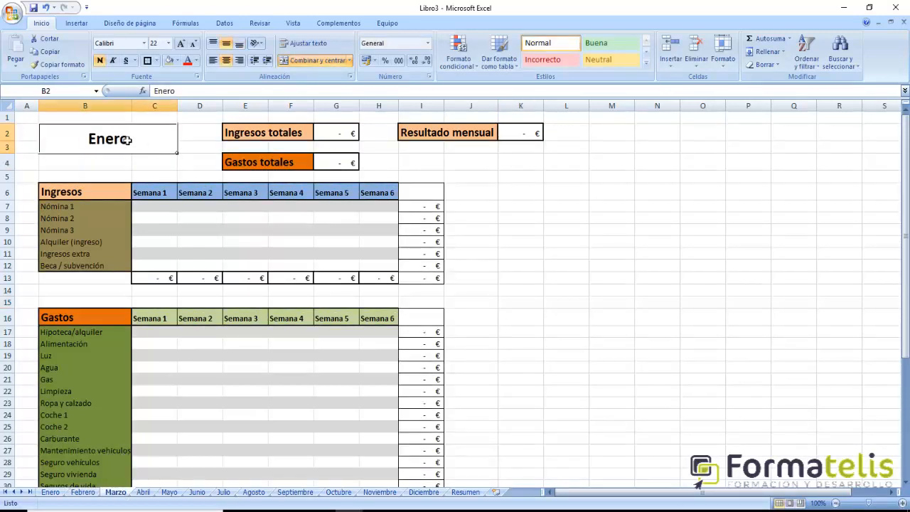
pyautogui.write('Marzo')
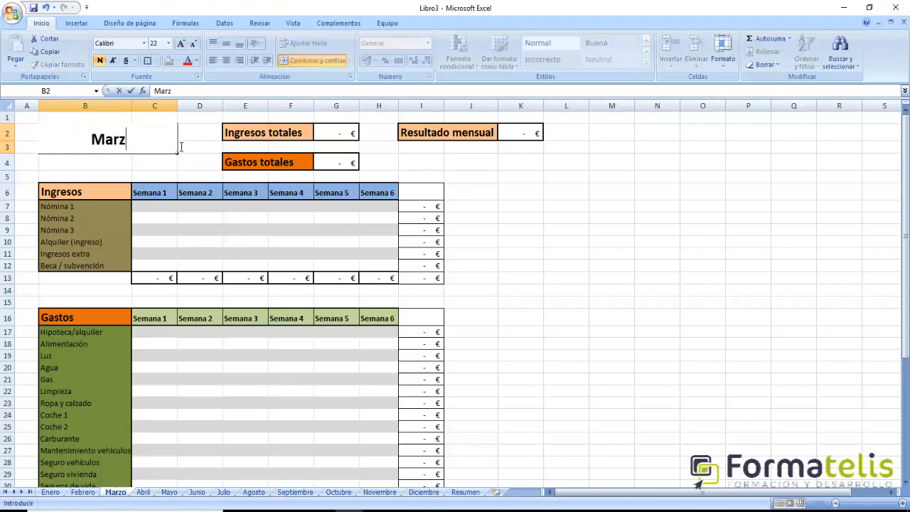
pyautogui.press('Return')
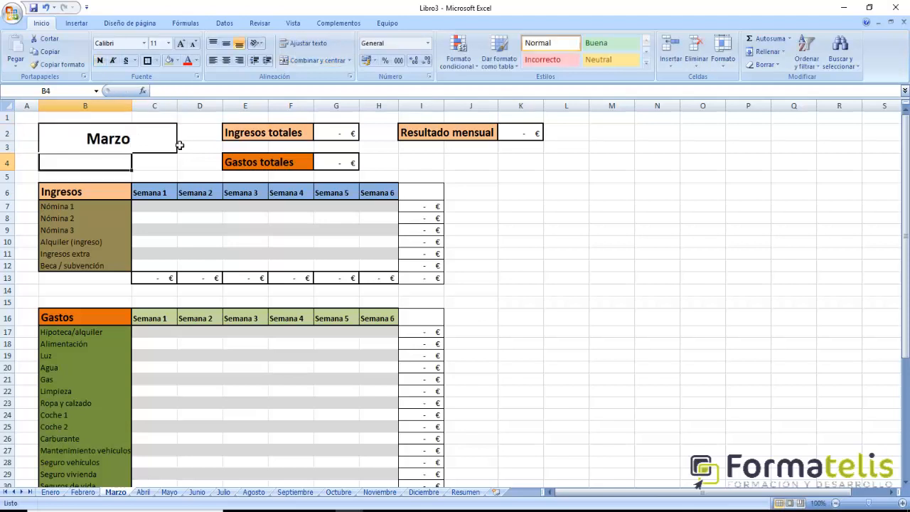
# - Replace the month title on the Abril sheet with "Abril" in merged cell B2
pyautogui.click(143, 491)
pyautogui.click(164, 145)
pyautogui.write('Abril8')
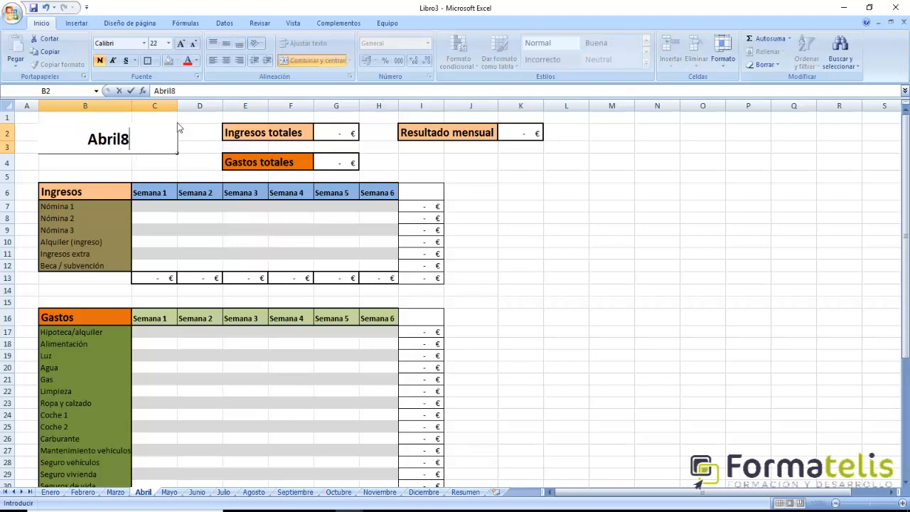
pyautogui.press('BackSpace')
pyautogui.press('Return')
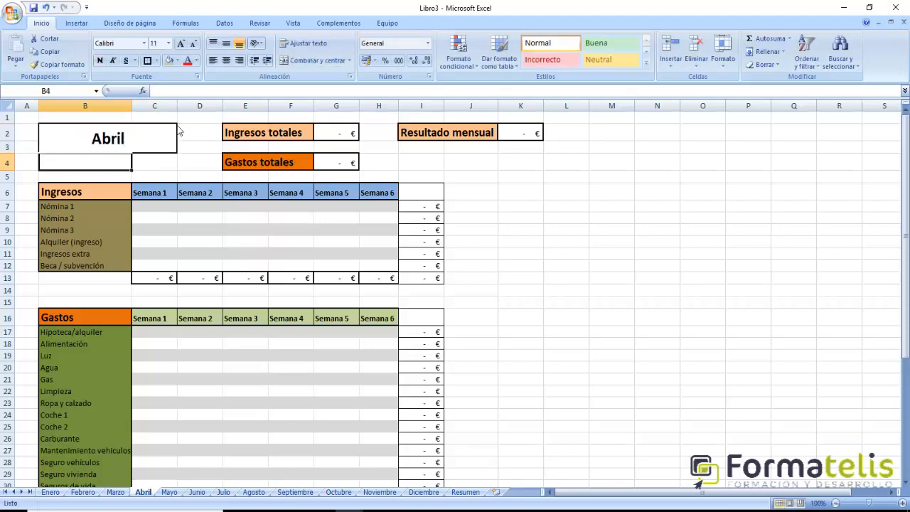
# - Replace the month title on the Mayo sheet with "Mayo" in merged cell B2
pyautogui.click(169, 492)
pyautogui.click(122, 142)
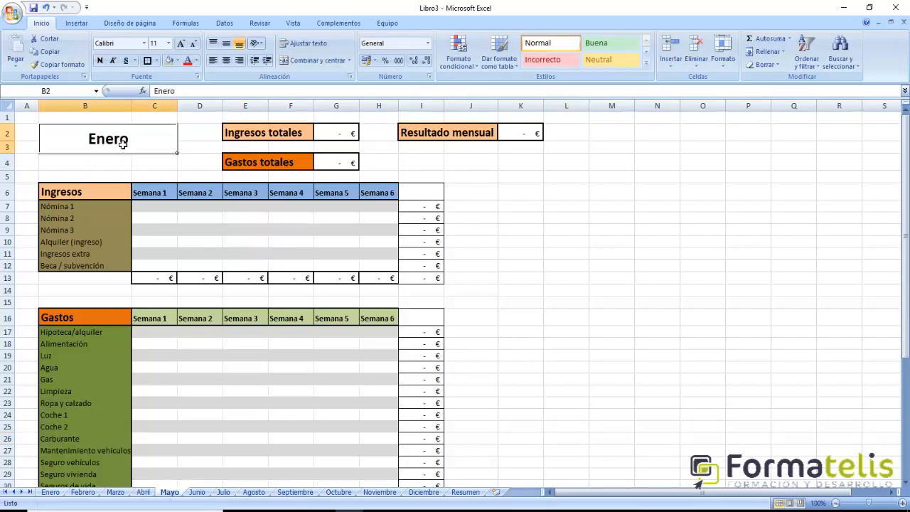
pyautogui.write('Mayo')
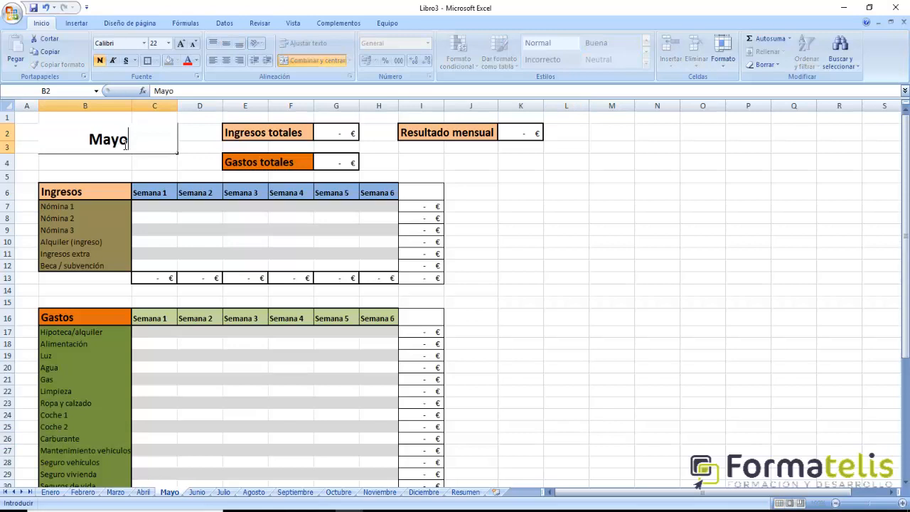
pyautogui.press('Return')
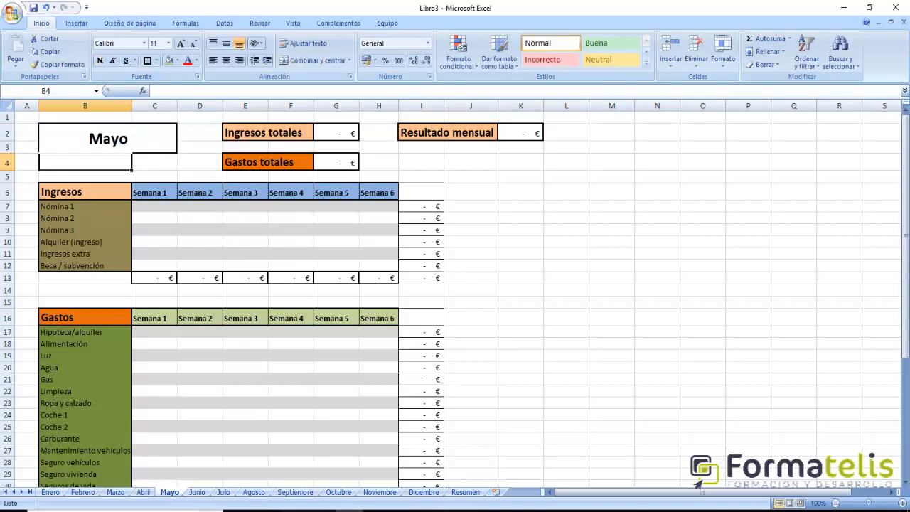
pyautogui.click(189, 492)
pyautogui.click(174, 493)
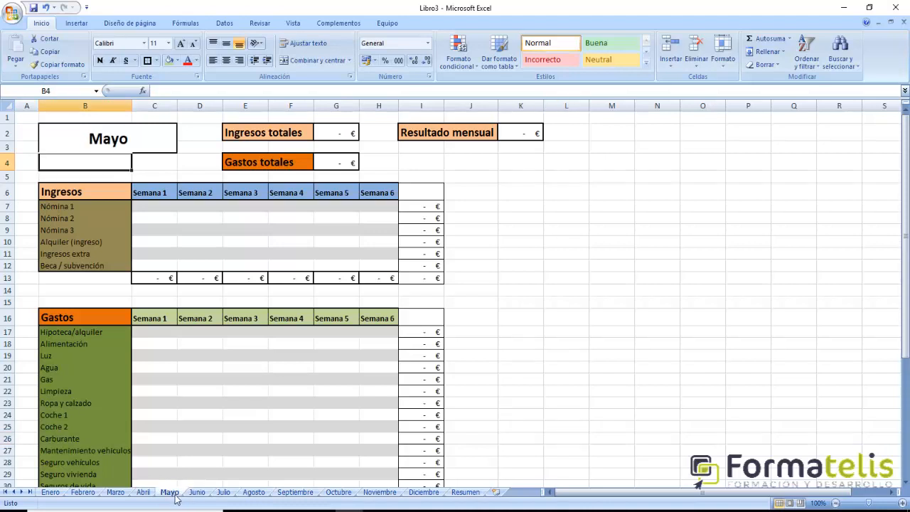